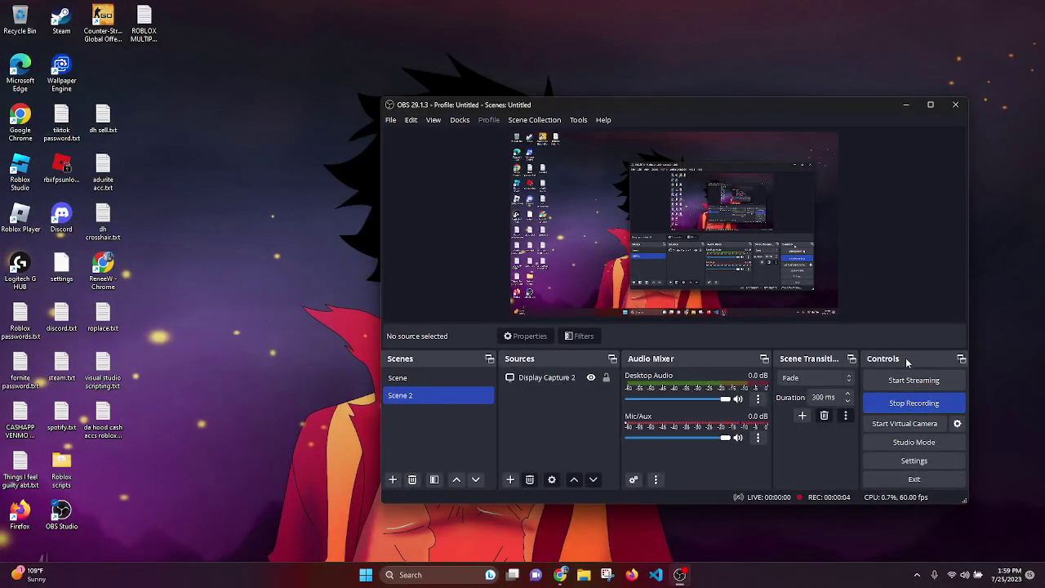
Minimize the OBS window and open Google Chrome from the taskbar.
{"action": "left_click", "coordinate": [904, 104]}
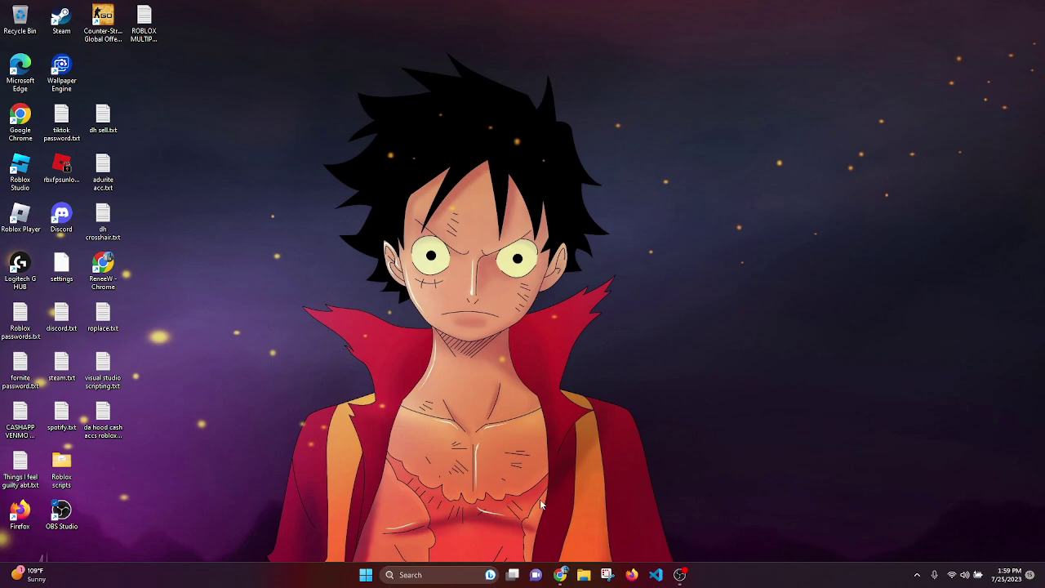
{"action": "left_click", "coordinate": [560, 573]}
In a new tab, load fluxteam.net, close YouTube, and follow the Fluxus download link.
{"action": "left_click", "coordinate": [144, 7]}
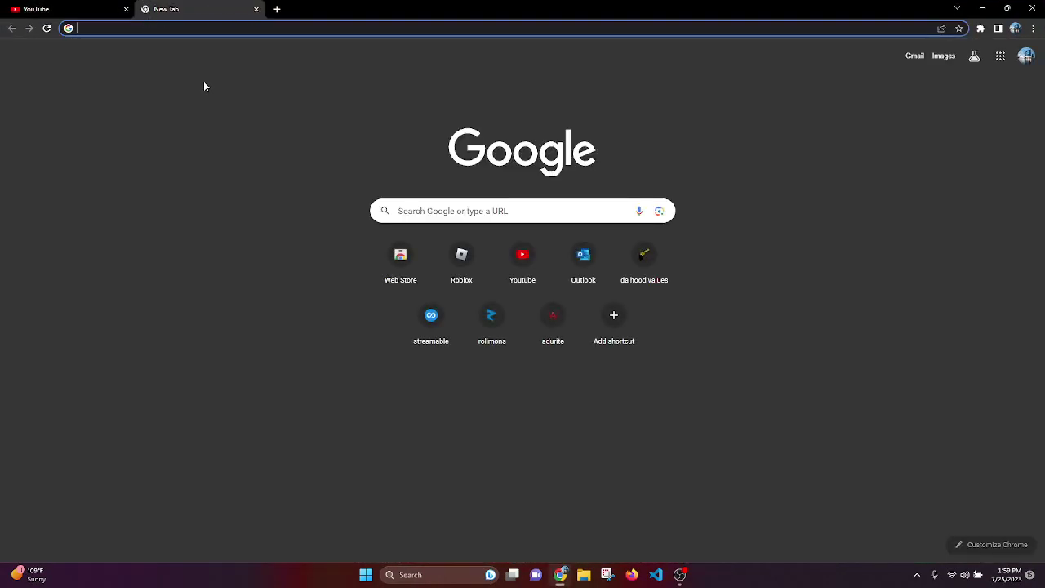
{"action": "type", "text": "fluxteam.net"}
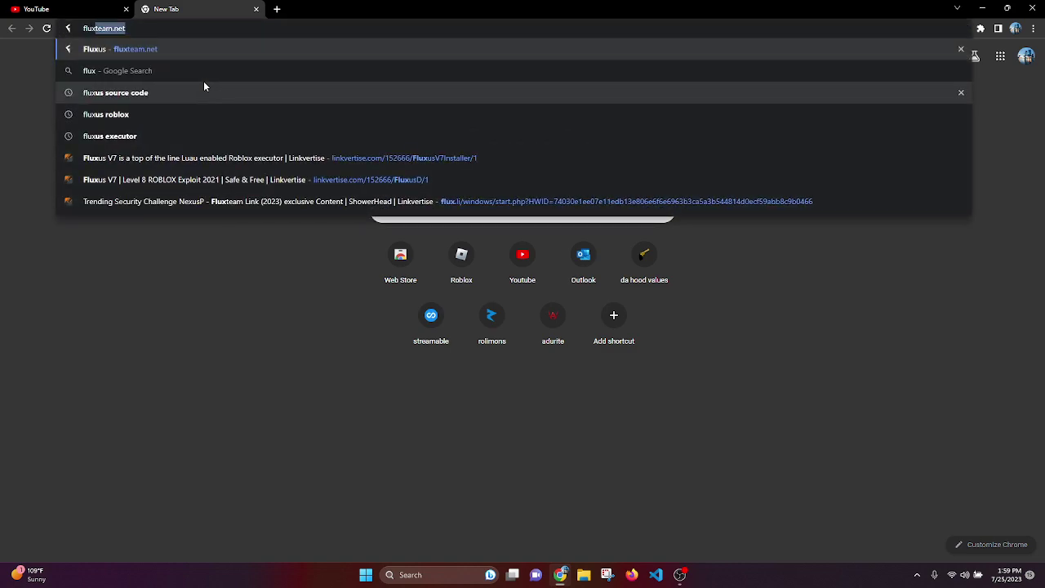
{"action": "key", "text": "Return"}
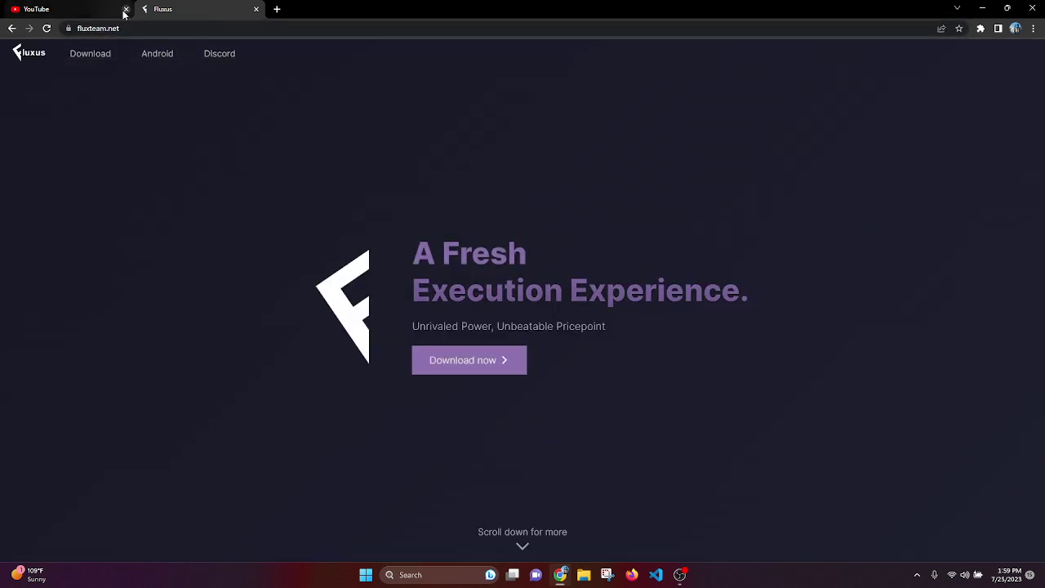
{"action": "left_click", "coordinate": [81, 9]}
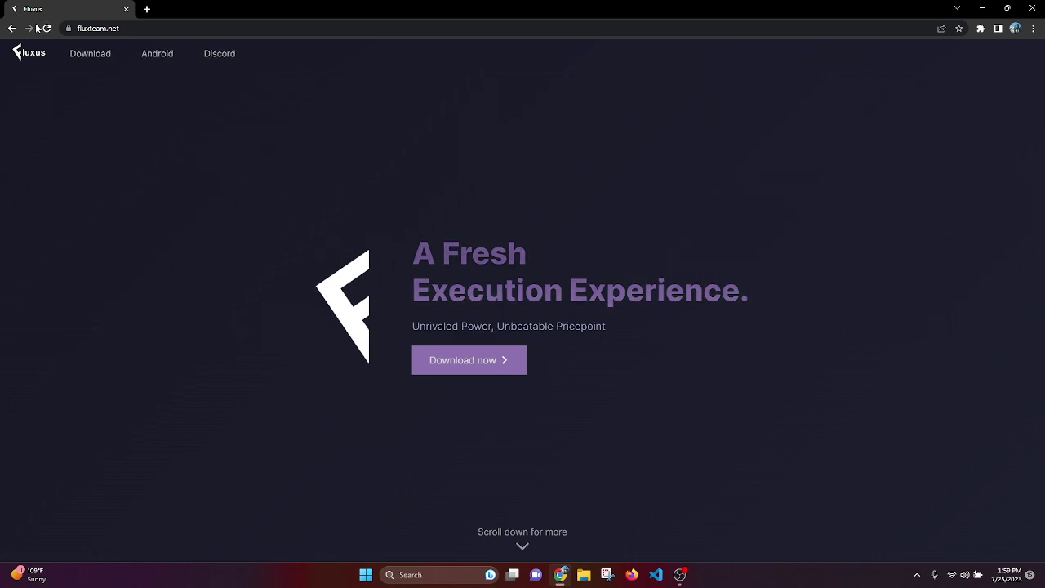
{"action": "scroll", "coordinate": [478, 266], "scroll_direction": "down", "scroll_amount": 2}
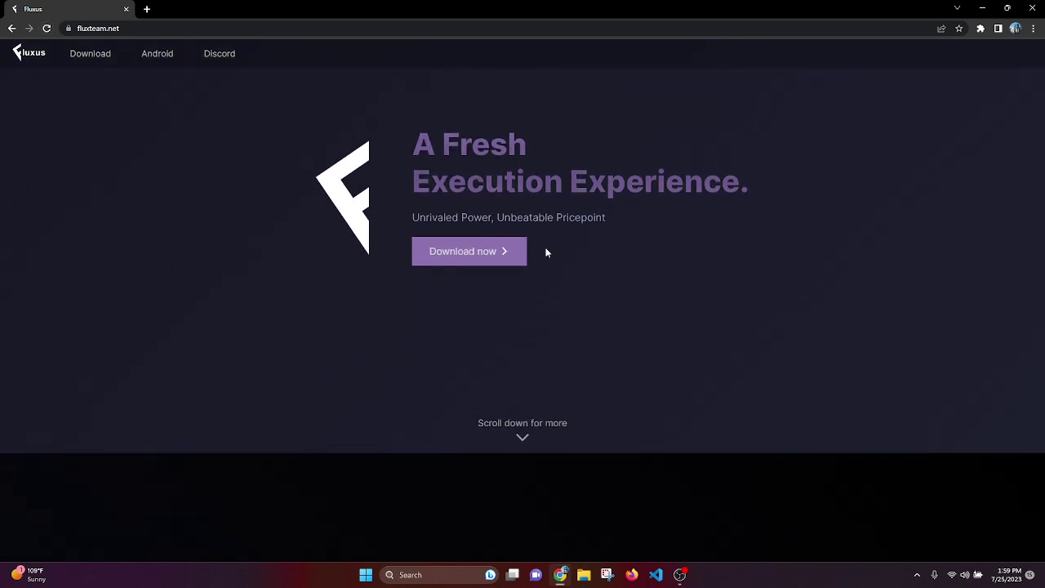
{"action": "scroll", "coordinate": [478, 266], "scroll_direction": "up", "scroll_amount": 1}
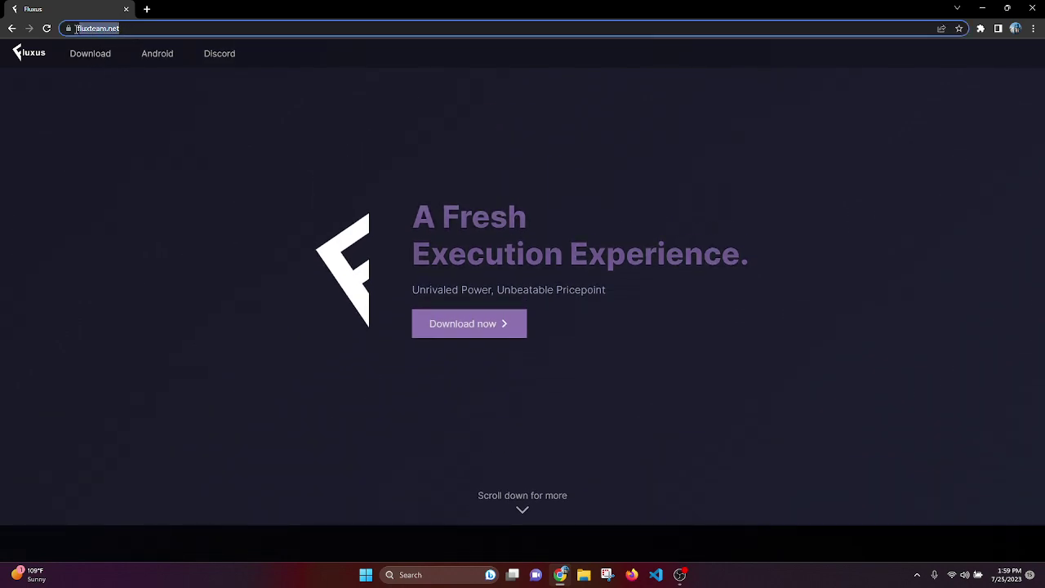
{"action": "scroll", "coordinate": [471, 311], "scroll_direction": "down", "scroll_amount": 1}
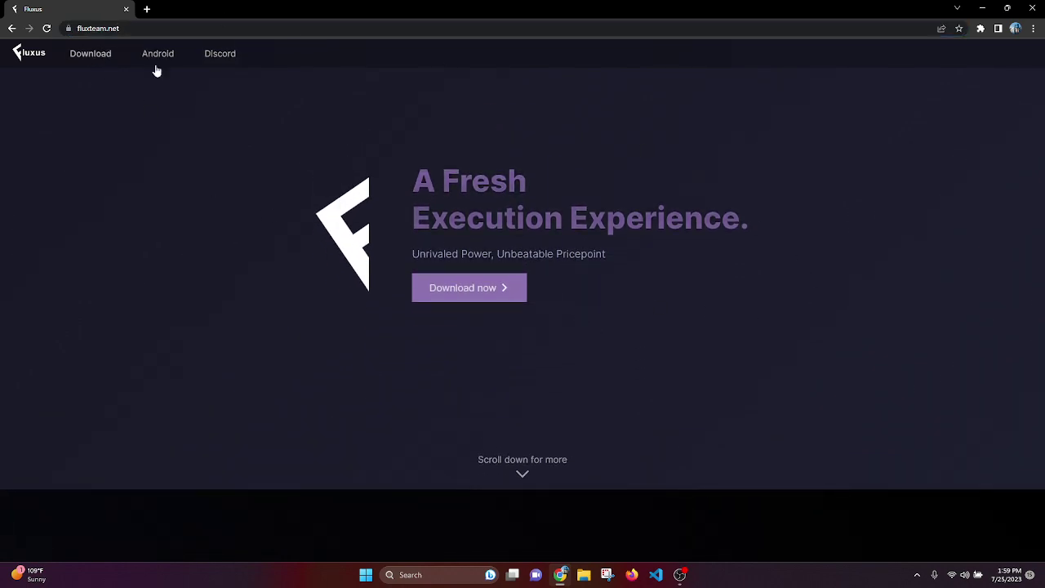
{"action": "left_click", "coordinate": [473, 294]}
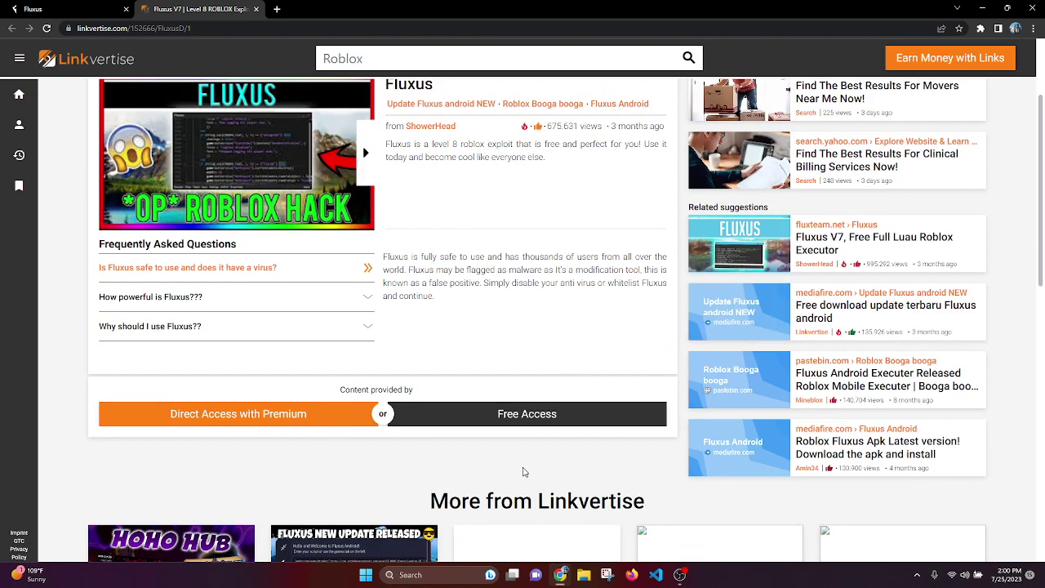
Choose Free Access on Linkvertise, close that tab, and dismiss the Discord reminder alert.
{"action": "left_click", "coordinate": [501, 418]}
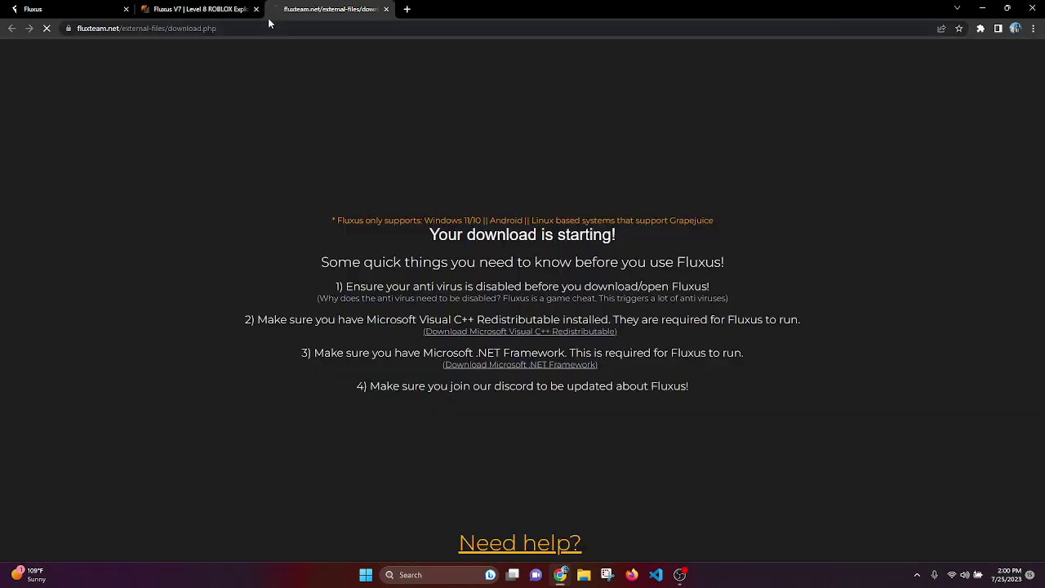
{"action": "left_click", "coordinate": [256, 9]}
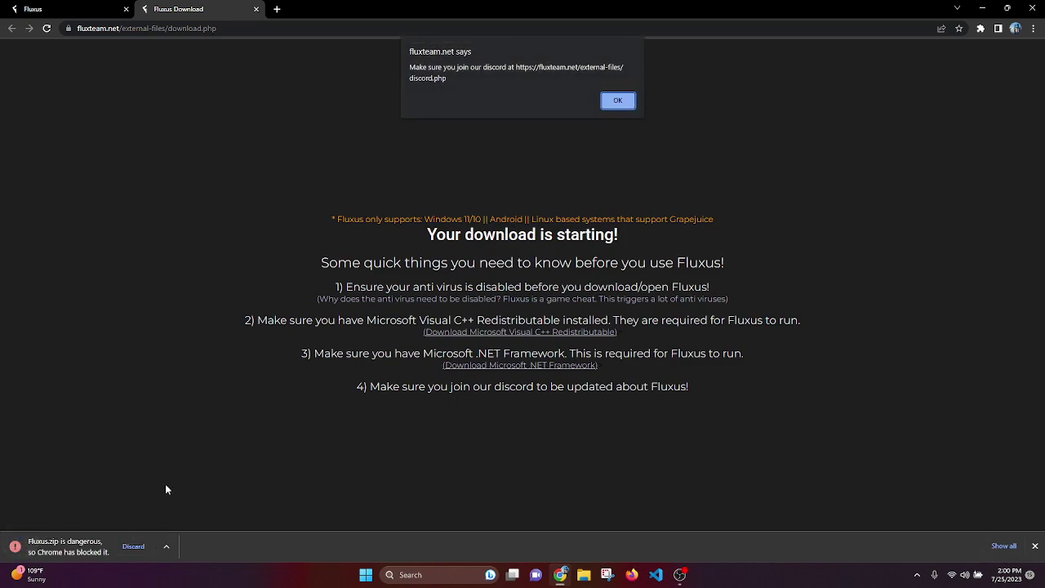
{"action": "left_click", "coordinate": [618, 102]}
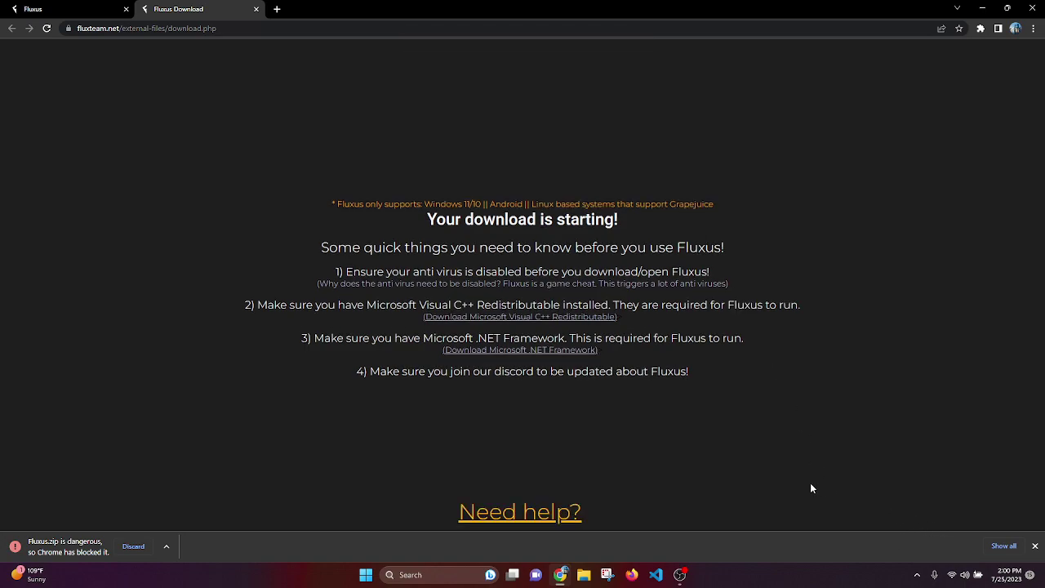
Keep the blocked Fluxus.zip despite the warning and show it in its Downloads folder.
{"action": "left_click", "coordinate": [1003, 546]}
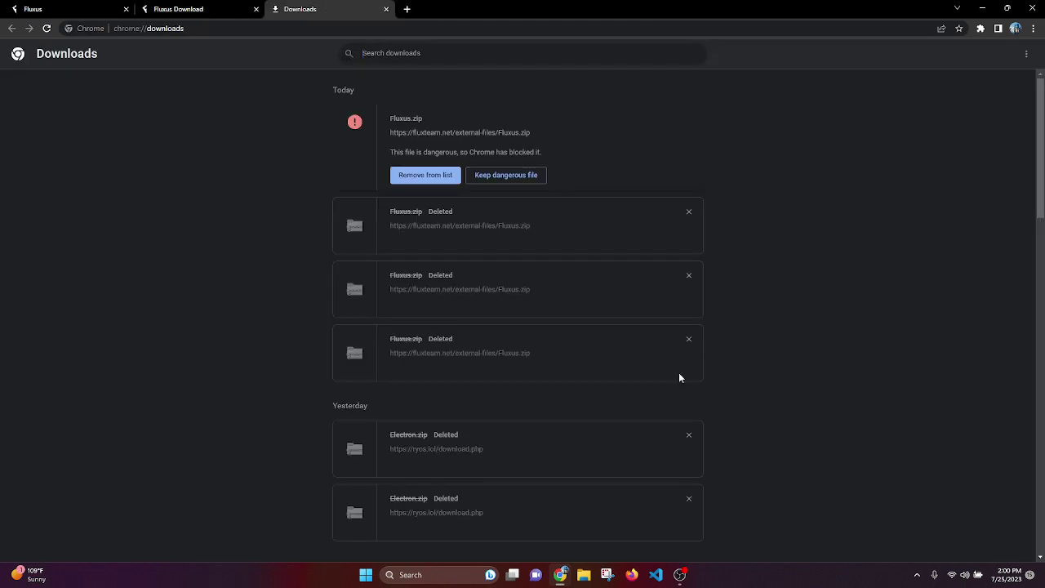
{"action": "left_click", "coordinate": [510, 176]}
{"action": "left_click", "coordinate": [557, 113]}
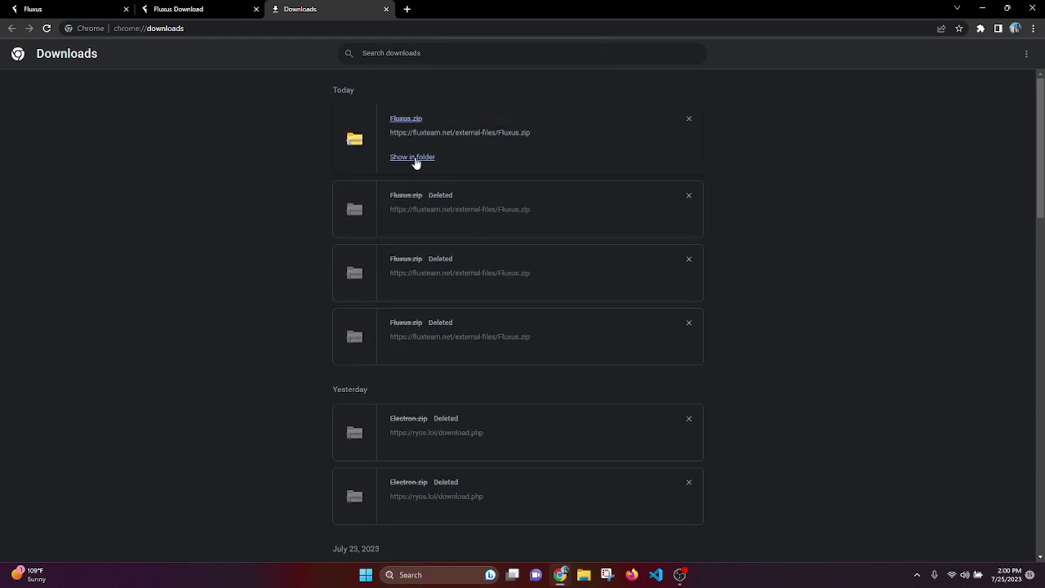
{"action": "left_click", "coordinate": [414, 160]}
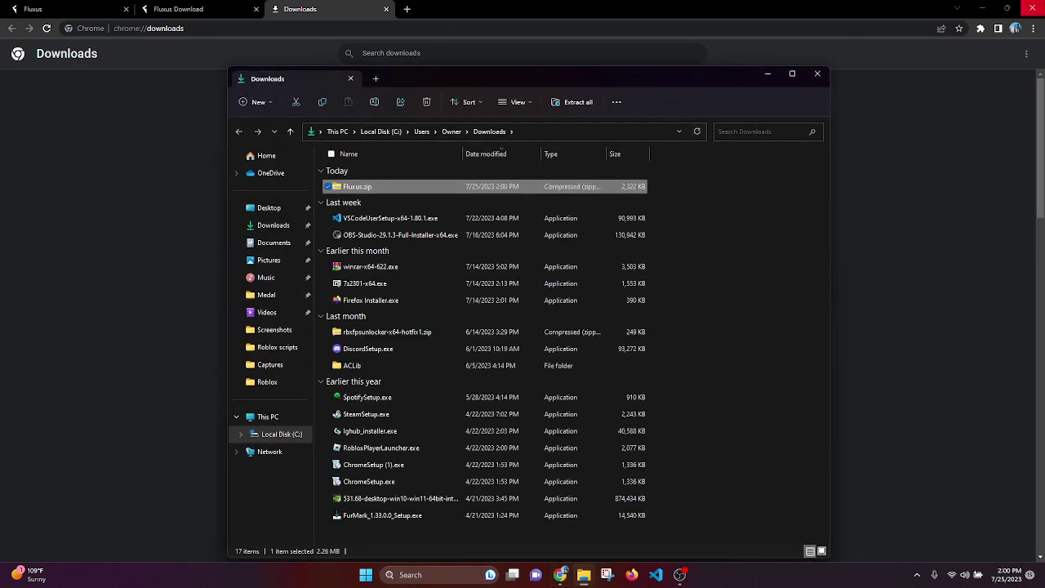
Drag Fluxus.zip from Downloads onto the desktop and close File Explorer.
{"action": "left_click", "coordinate": [1030, 8]}
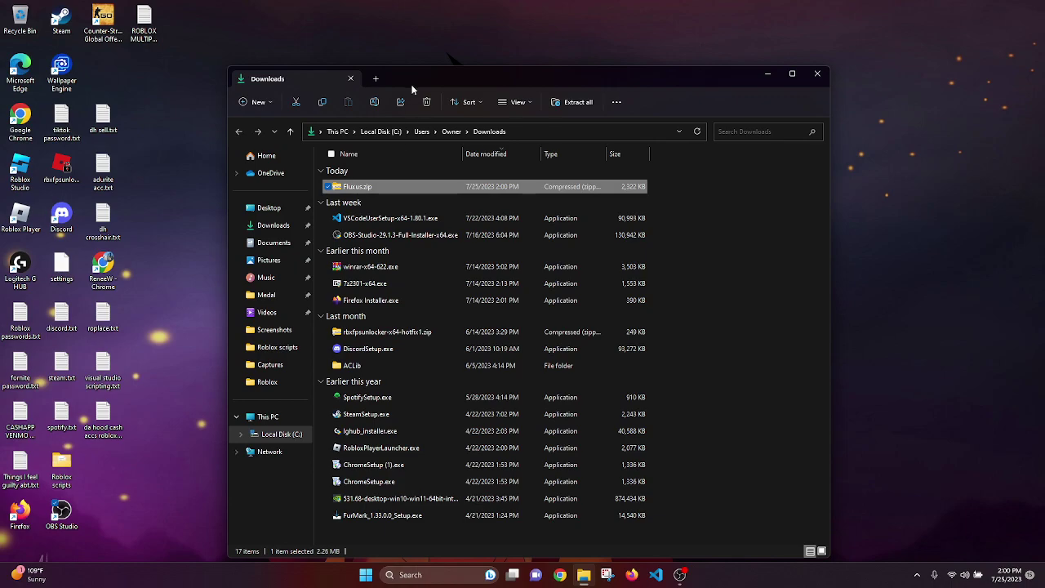
{"action": "left_click_drag", "start_coordinate": [410, 65], "coordinate": [412, 217]}
{"action": "left_click_drag", "start_coordinate": [450, 163], "coordinate": [464, 153]}
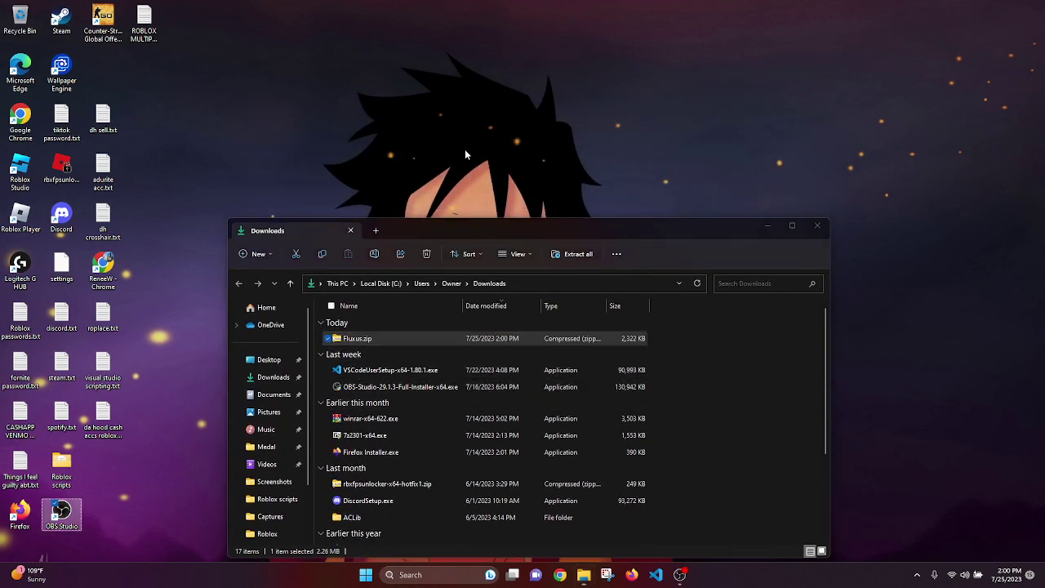
{"action": "left_click", "coordinate": [817, 226]}
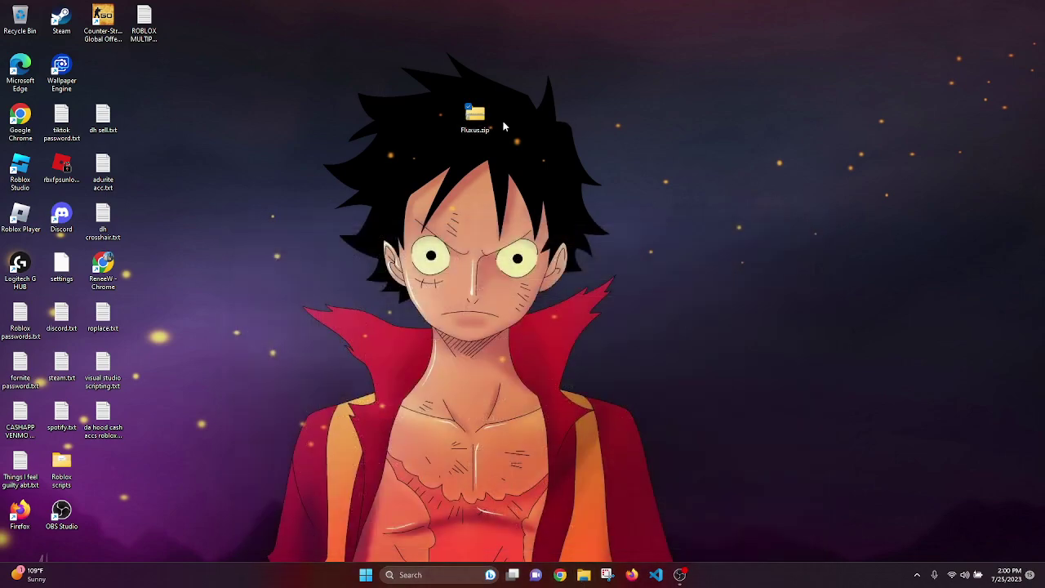
Extract Fluxus.zip with WinRAR into a Fluxus folder and reposition it on the desktop.
{"action": "right_click", "coordinate": [476, 121]}
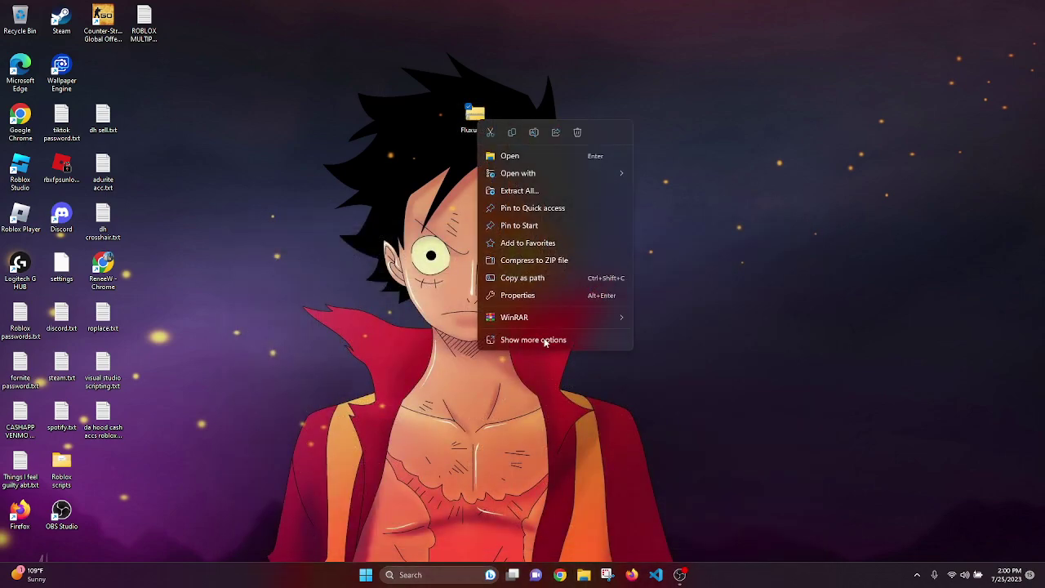
{"action": "mouse_move", "coordinate": [548, 315]}
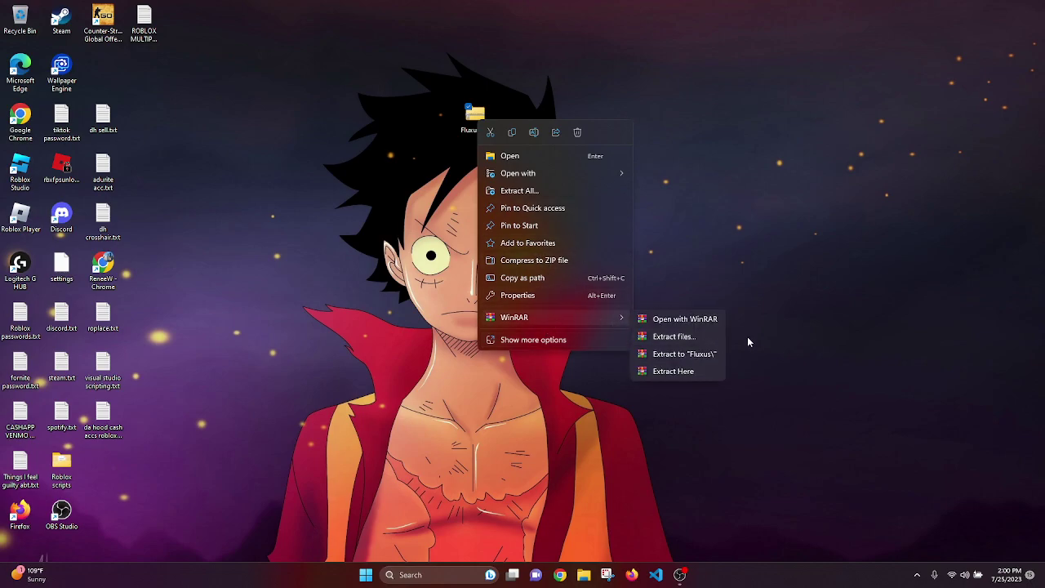
{"action": "left_click", "coordinate": [700, 355]}
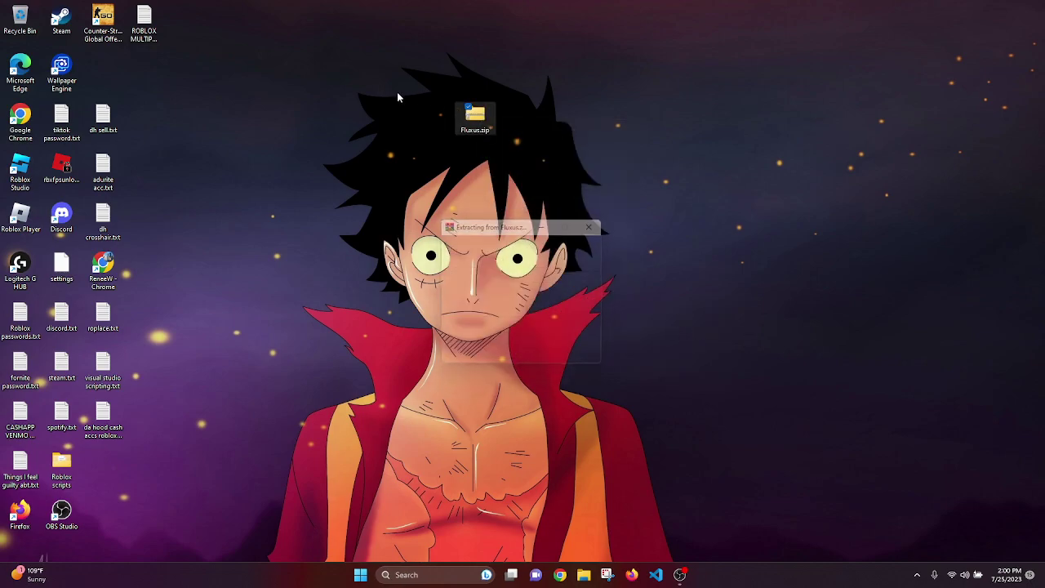
{"action": "mouse_move", "coordinate": [102, 76]}
{"action": "left_mouse_down"}
{"action": "mouse_move", "coordinate": [532, 317]}
{"action": "mouse_move", "coordinate": [522, 319]}
{"action": "left_mouse_up"}
Open the Fluxus folder and its inner folder, then run Fluxus V7.exe.
{"action": "double_click", "coordinate": [516, 314]}
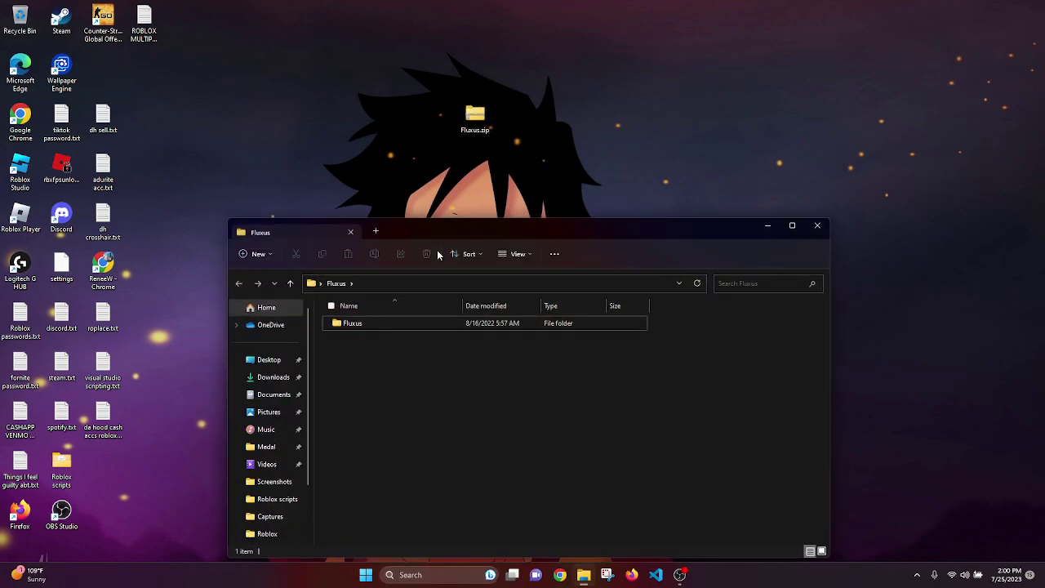
{"action": "double_click", "coordinate": [359, 322]}
{"action": "left_click", "coordinate": [359, 324]}
{"action": "double_click", "coordinate": [359, 323]}
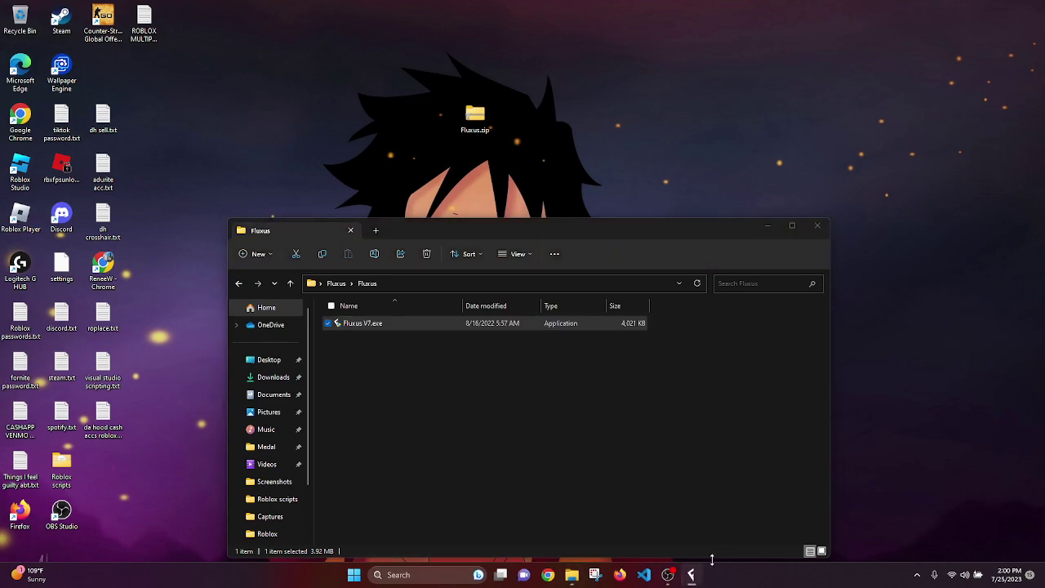
Accept the Fluxus EULA, install at Current Path, and wait for Fluxus V7 to launch.
{"action": "mouse_move", "coordinate": [705, 557]}
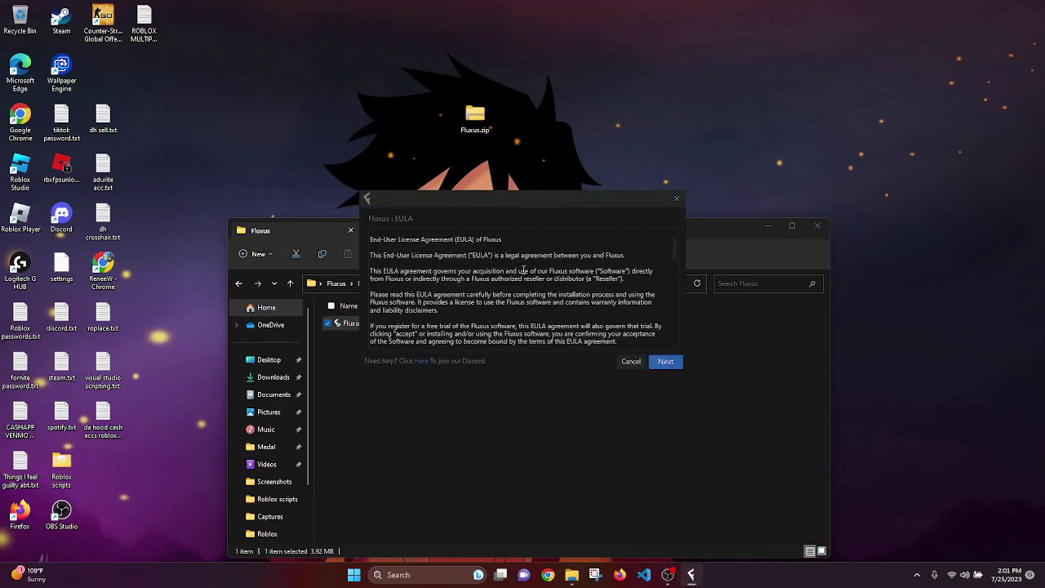
{"action": "scroll", "coordinate": [522, 270], "scroll_direction": "down", "scroll_amount": 3}
{"action": "scroll", "coordinate": [457, 280], "scroll_direction": "up", "scroll_amount": 3}
{"action": "left_click", "coordinate": [668, 363]}
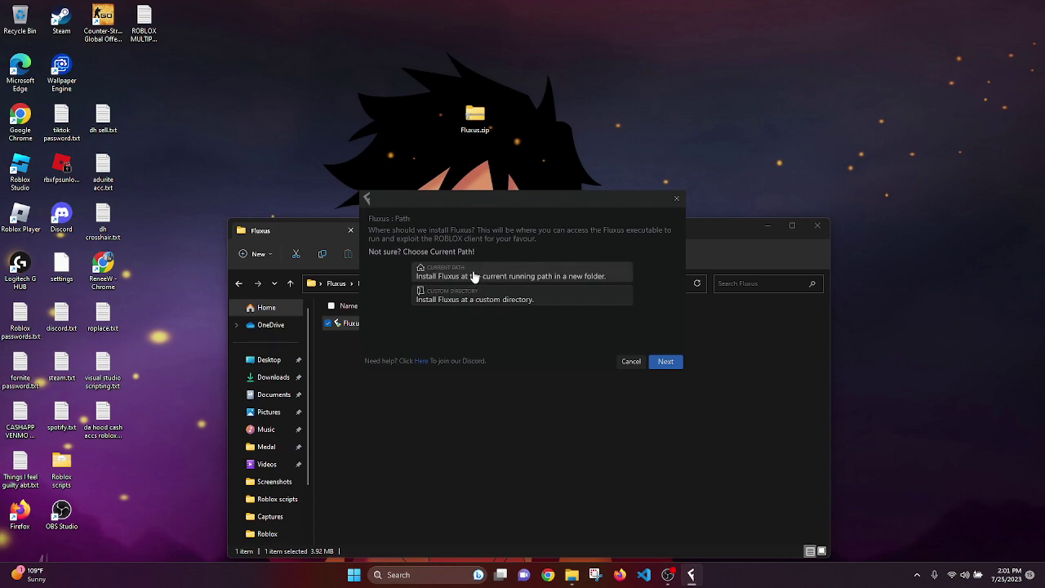
{"action": "left_click", "coordinate": [474, 277]}
{"action": "left_click", "coordinate": [676, 367]}
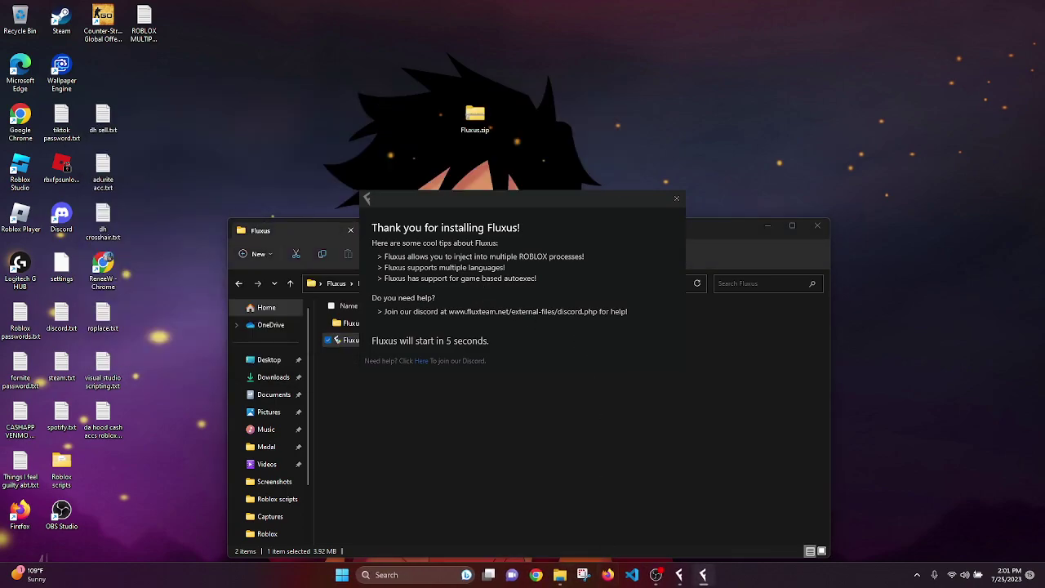
{"action": "mouse_move", "coordinate": [695, 577]}
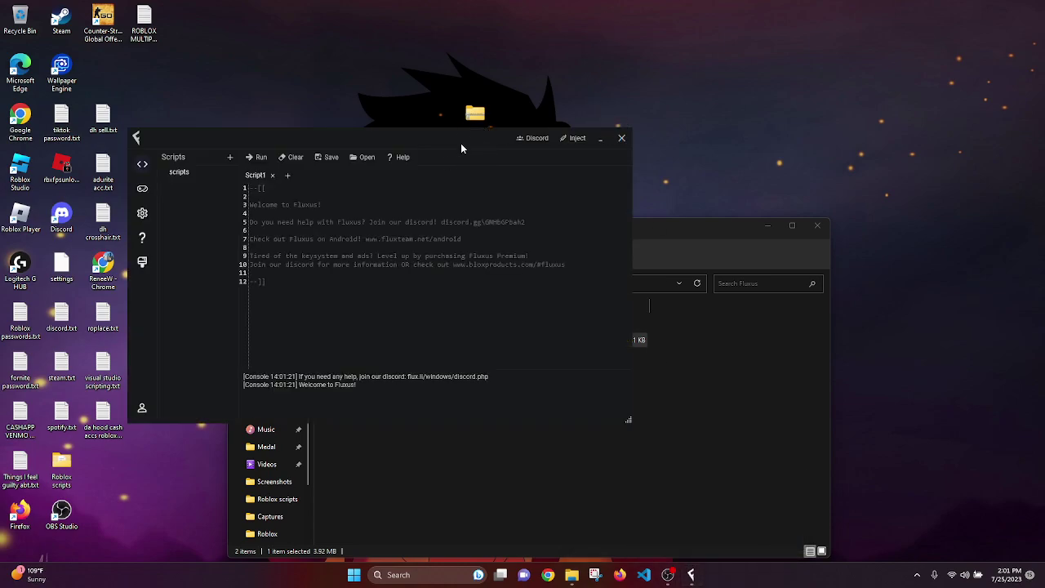
Close the Fluxus editor window and open the installed Fluxus subfolder in Explorer.
{"action": "mouse_move", "coordinate": [461, 147]}
{"action": "left_mouse_down"}
{"action": "mouse_move", "coordinate": [458, 168]}
{"action": "mouse_move", "coordinate": [524, 243]}
{"action": "left_mouse_up"}
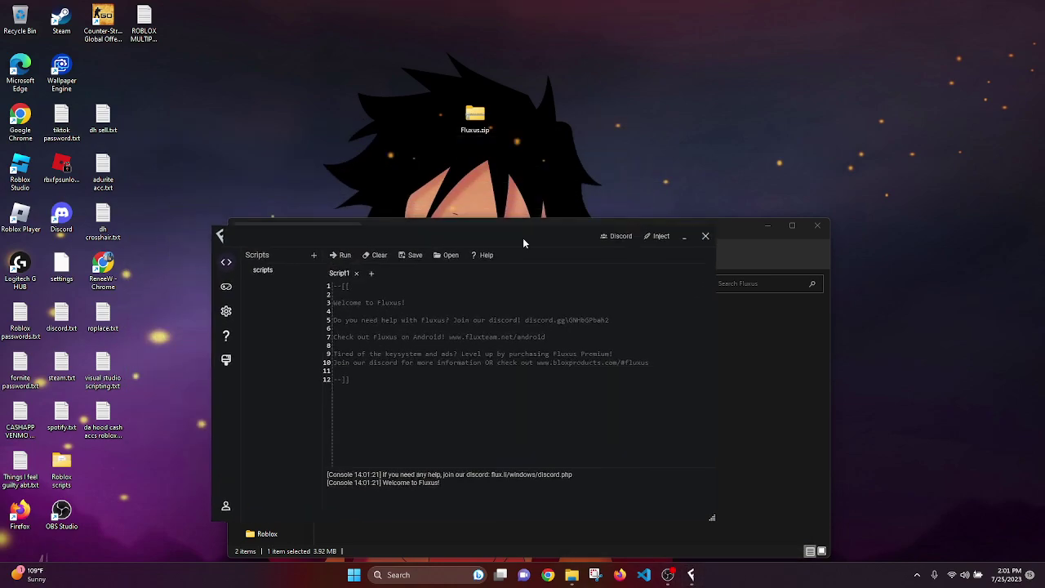
{"action": "left_click", "coordinate": [705, 236]}
{"action": "double_click", "coordinate": [380, 323]}
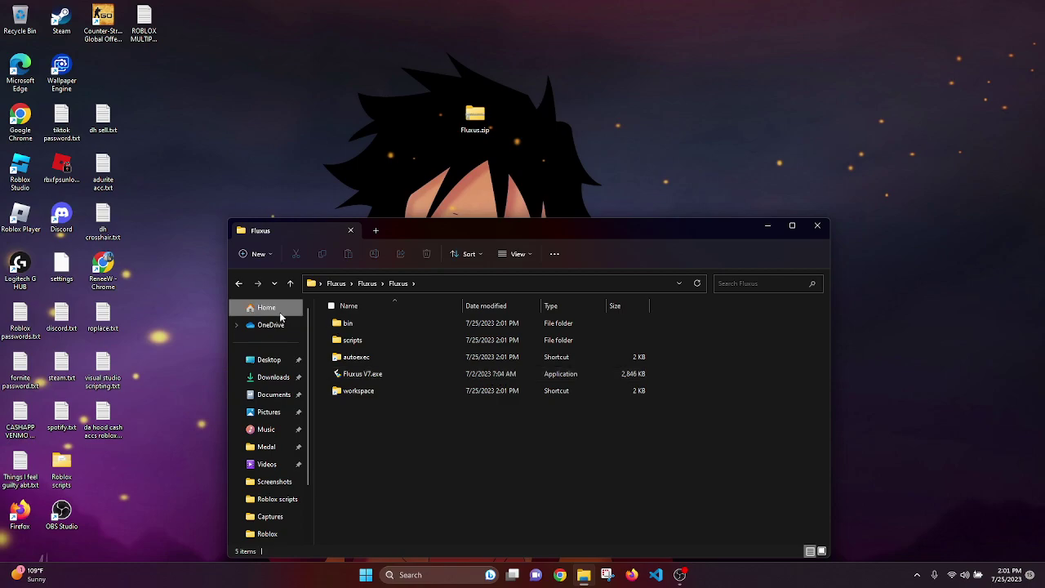
Browse back and forth through the nested Fluxus folders from the desktop.
{"action": "left_click", "coordinate": [237, 283]}
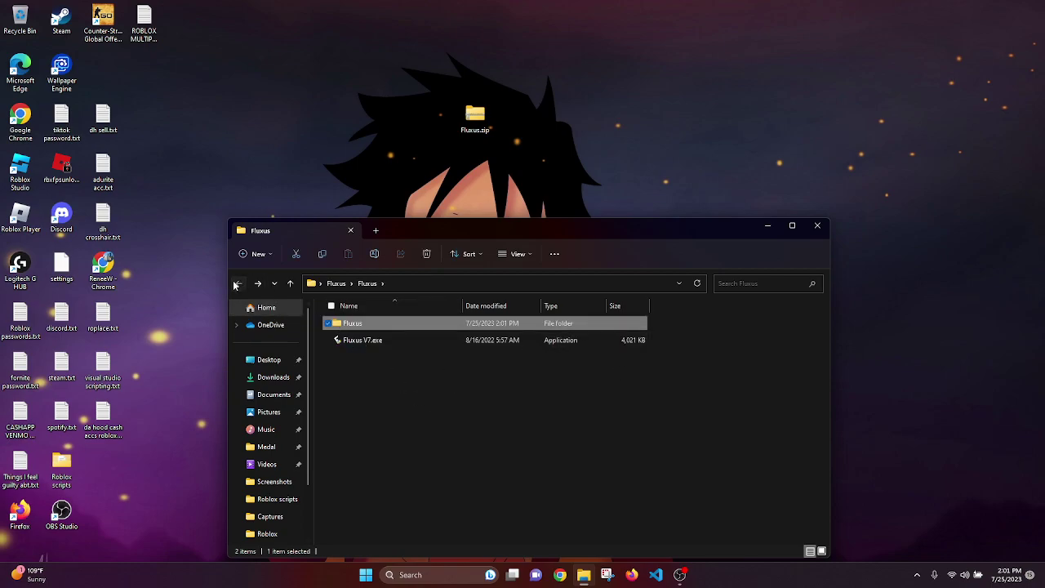
{"action": "left_click", "coordinate": [817, 225]}
{"action": "left_click", "coordinate": [515, 320]}
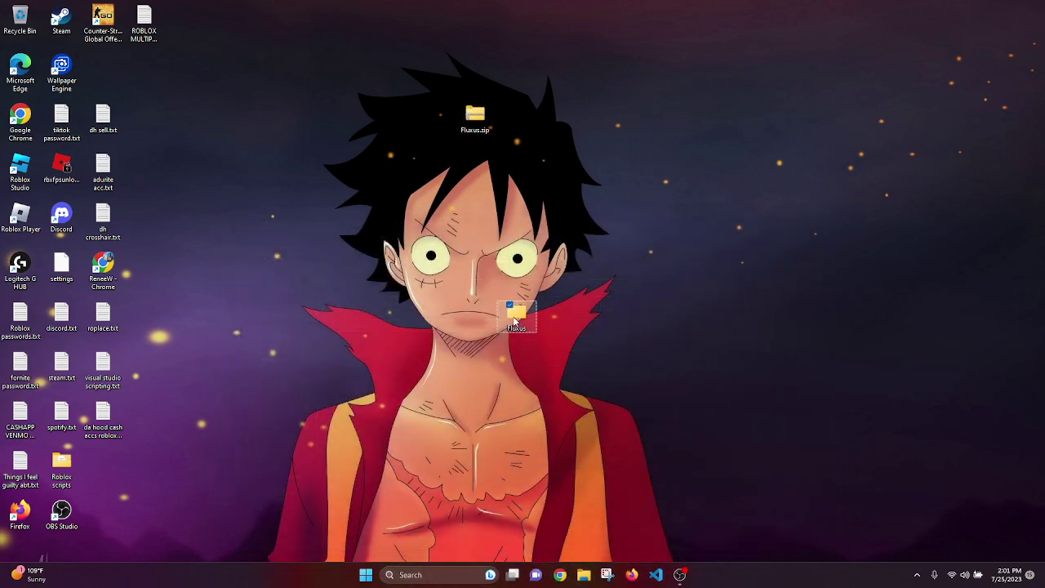
{"action": "double_click", "coordinate": [515, 321]}
{"action": "double_click", "coordinate": [353, 323]}
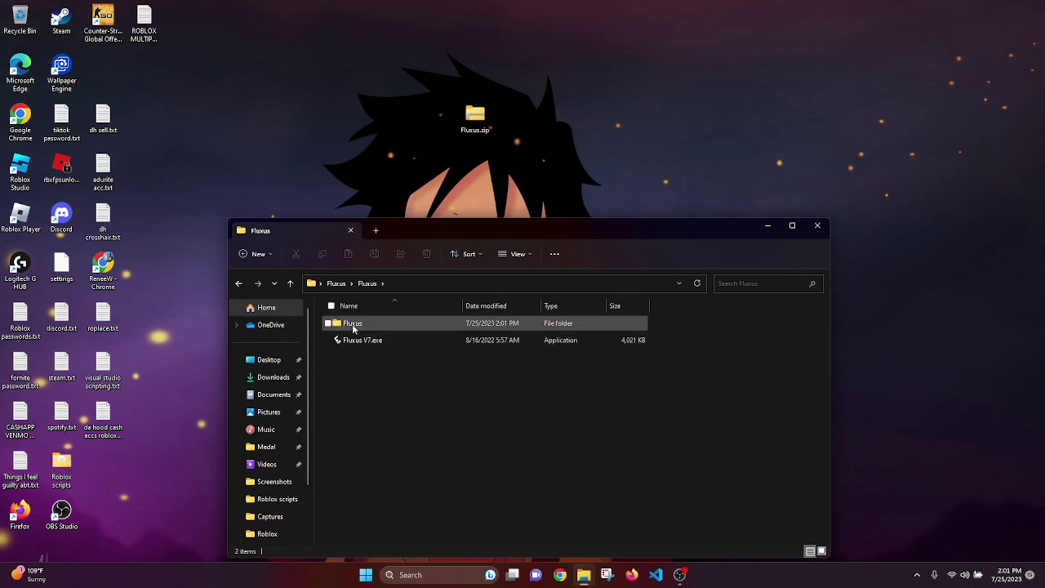
{"action": "double_click", "coordinate": [353, 325]}
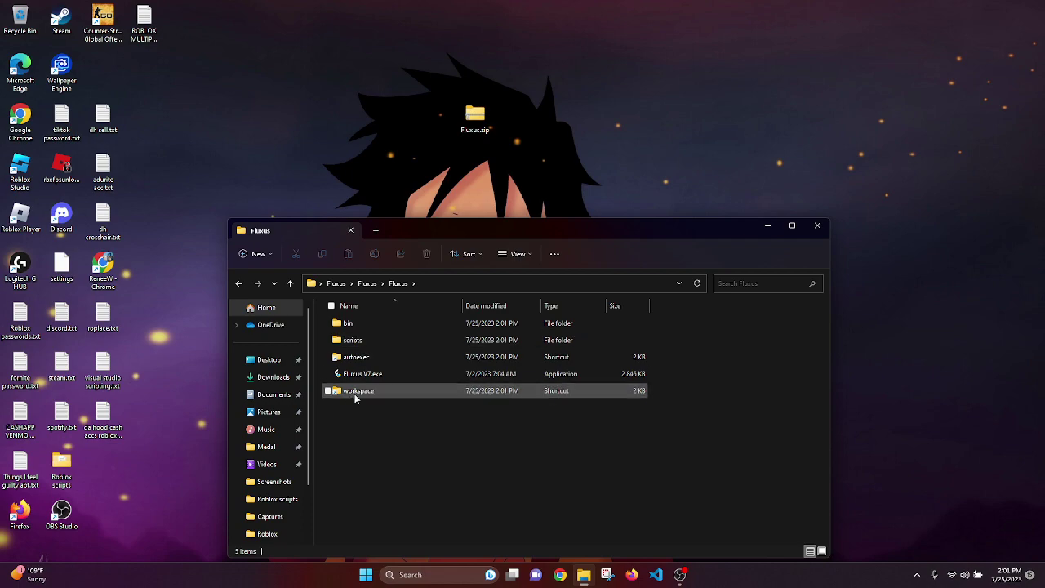
{"action": "left_click", "coordinate": [238, 283]}
{"action": "left_click", "coordinate": [238, 283]}
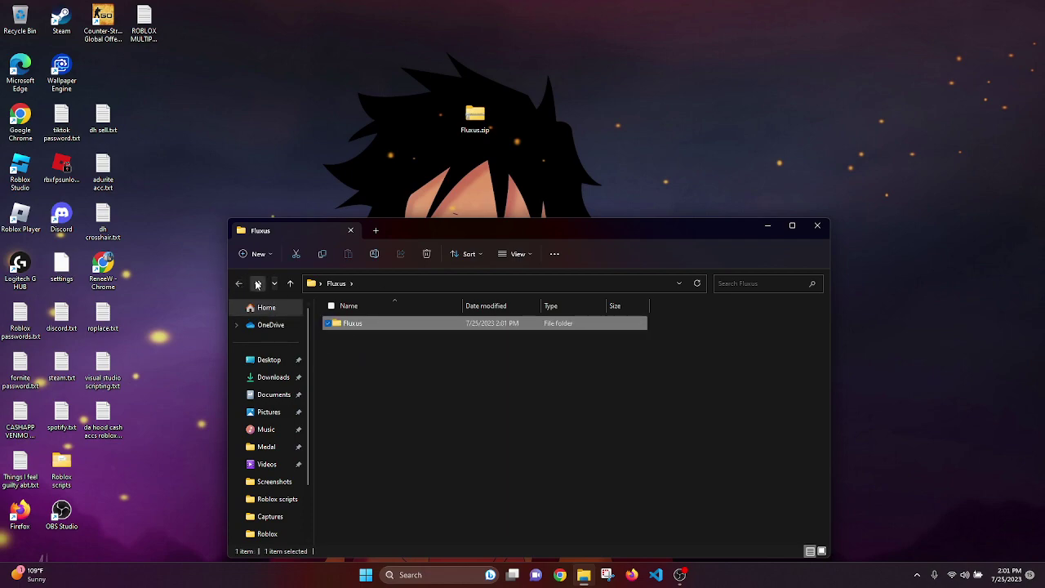
{"action": "double_click", "coordinate": [354, 324]}
{"action": "double_click", "coordinate": [351, 324]}
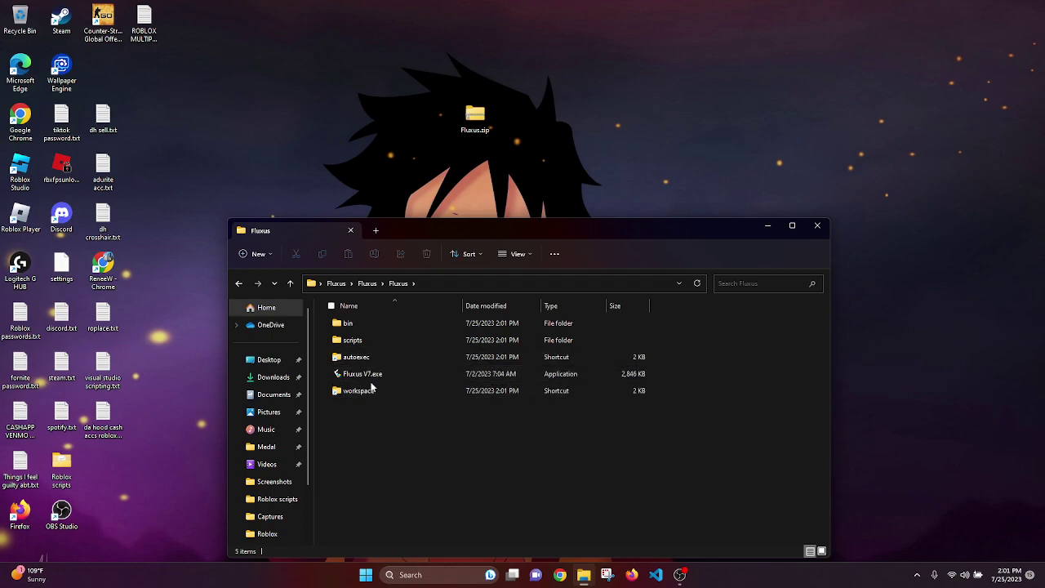
Reopen the Fluxus folder, launch its Fluxus V7.exe, and cancel the installer with Yes.
{"action": "left_click", "coordinate": [816, 227]}
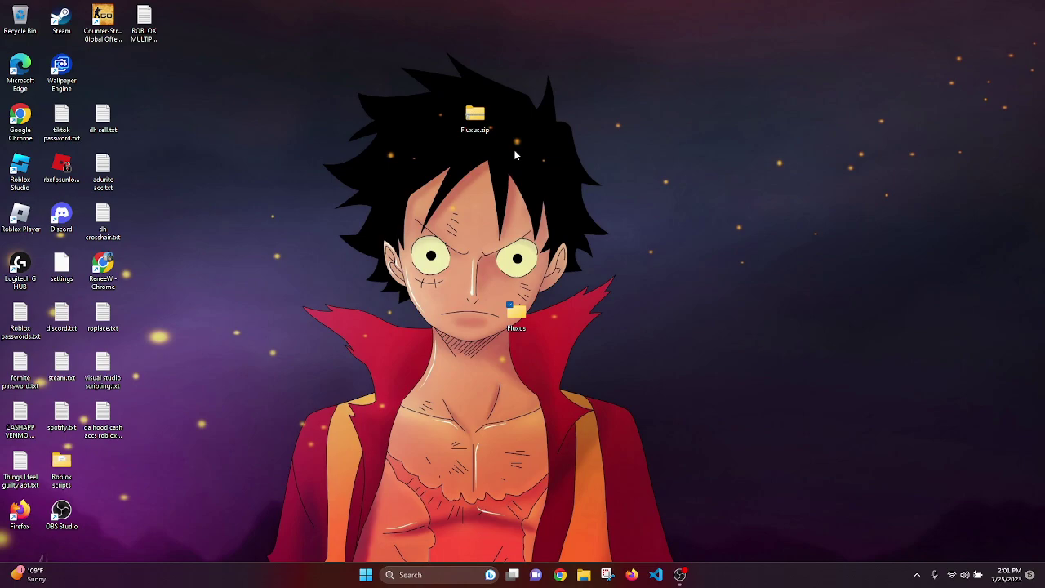
{"action": "double_click", "coordinate": [516, 313]}
{"action": "left_click", "coordinate": [349, 323]}
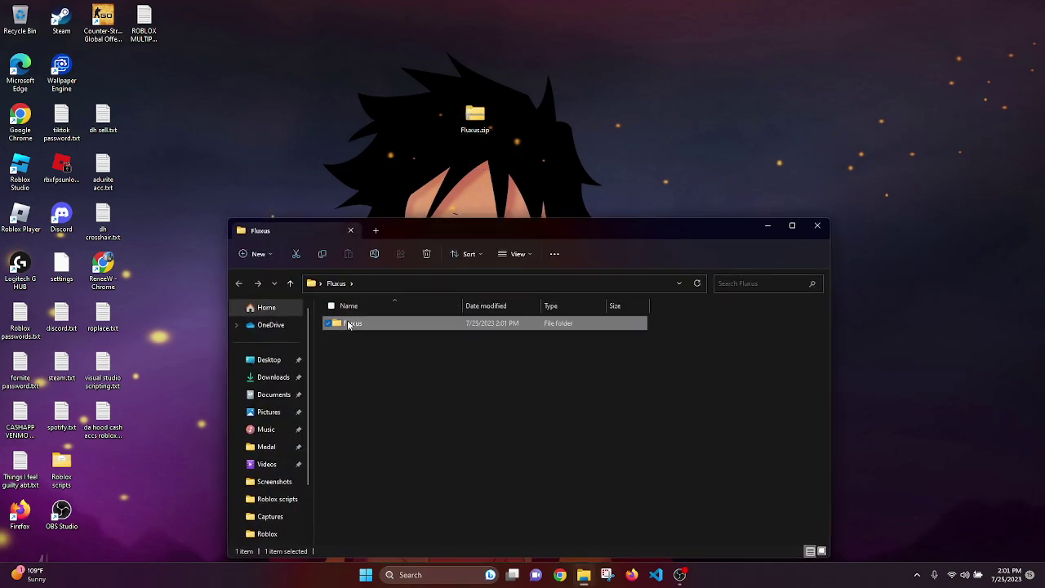
{"action": "double_click", "coordinate": [348, 323]}
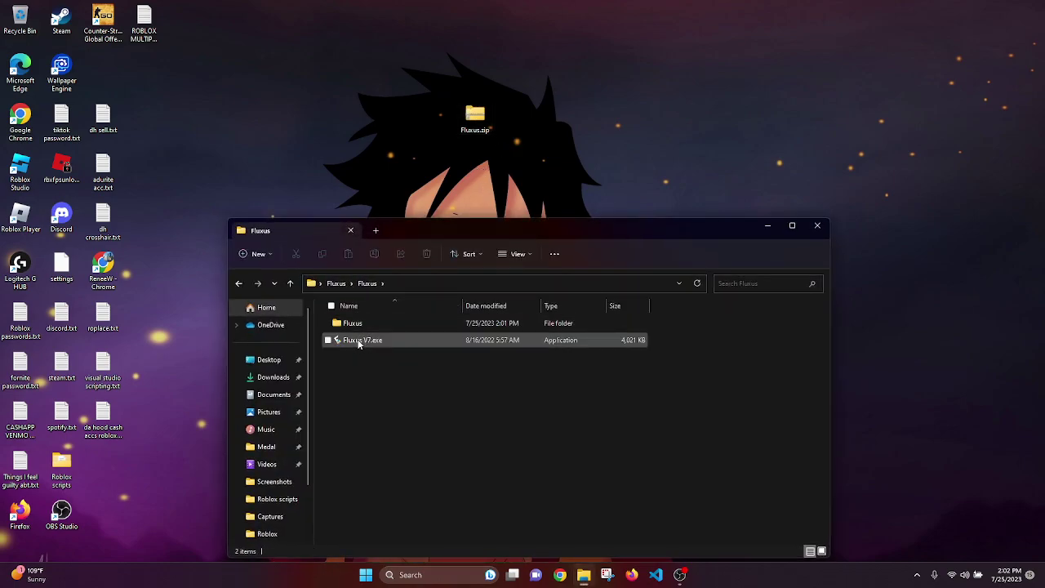
{"action": "left_click", "coordinate": [359, 343]}
{"action": "key", "text": "Return"}
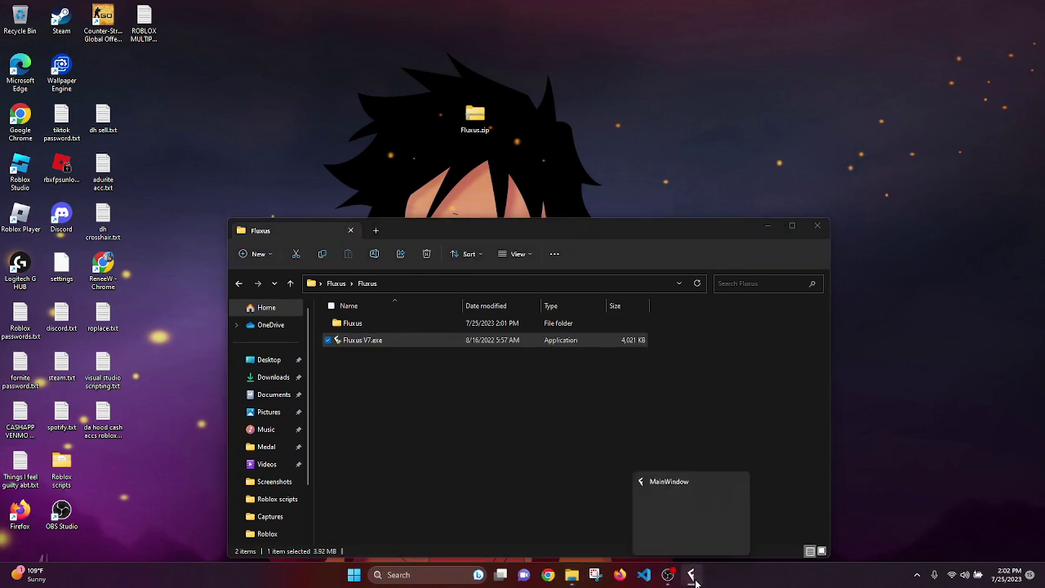
{"action": "left_click", "coordinate": [676, 201]}
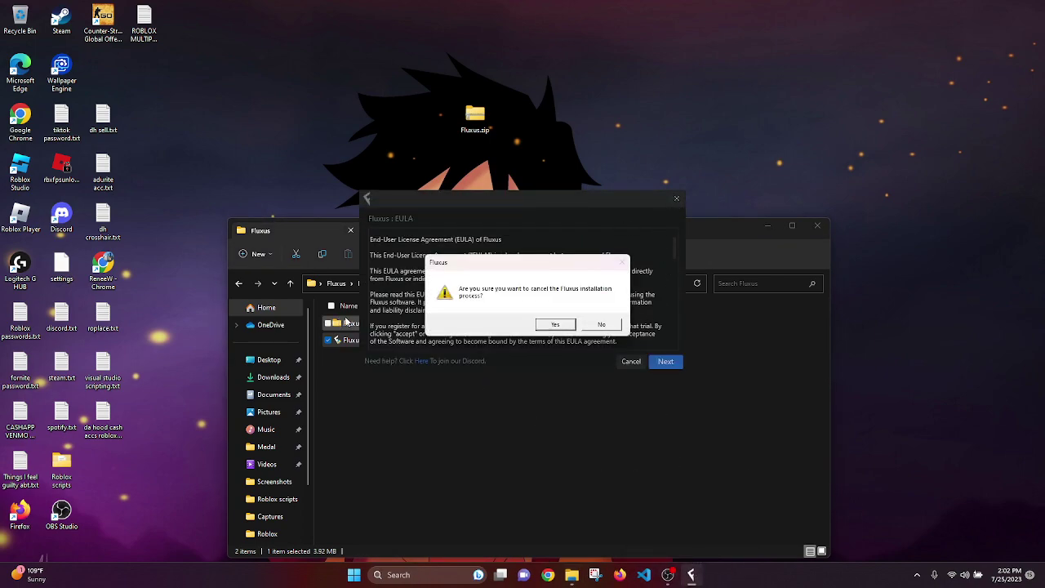
{"action": "left_click", "coordinate": [555, 324]}
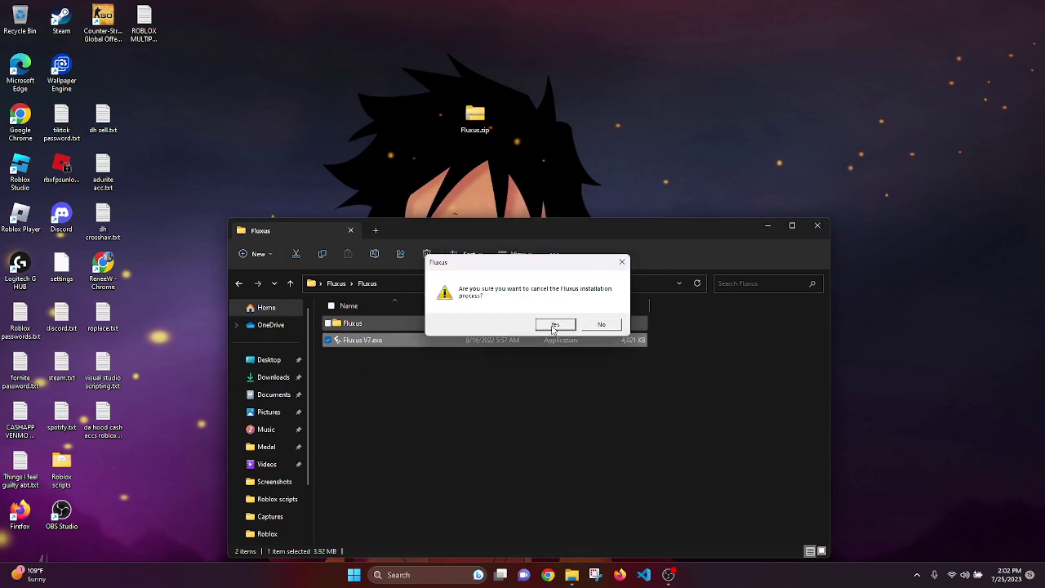
Launch the inner Fluxus V7.exe and close the File Explorer window behind it.
{"action": "double_click", "coordinate": [365, 321]}
{"action": "left_click", "coordinate": [362, 377]}
{"action": "double_click", "coordinate": [362, 377]}
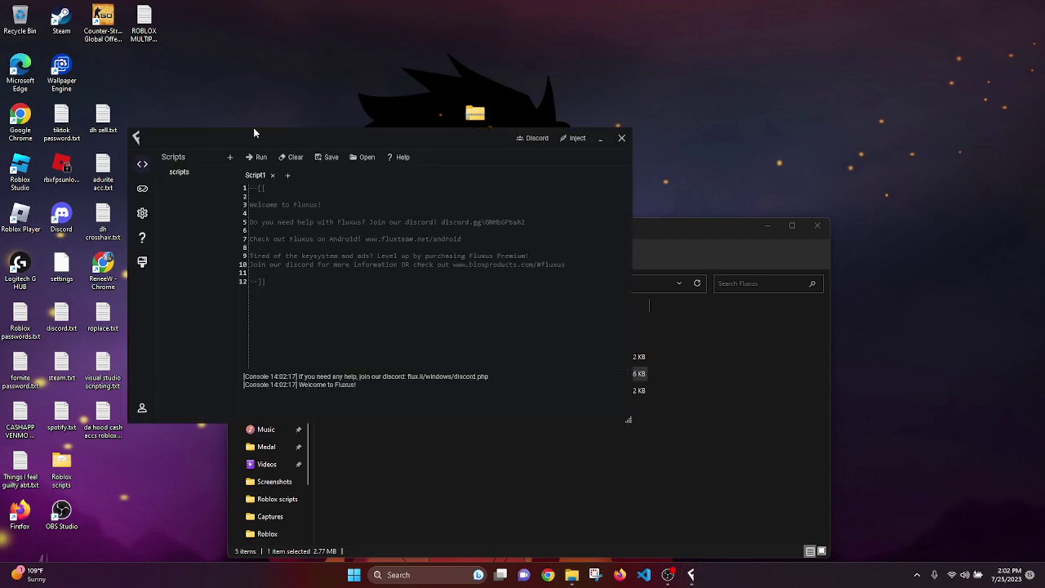
{"action": "mouse_move", "coordinate": [253, 131]}
{"action": "left_mouse_down"}
{"action": "mouse_move", "coordinate": [328, 178]}
{"action": "mouse_move", "coordinate": [346, 215]}
{"action": "left_mouse_up"}
{"action": "left_click", "coordinate": [660, 212]}
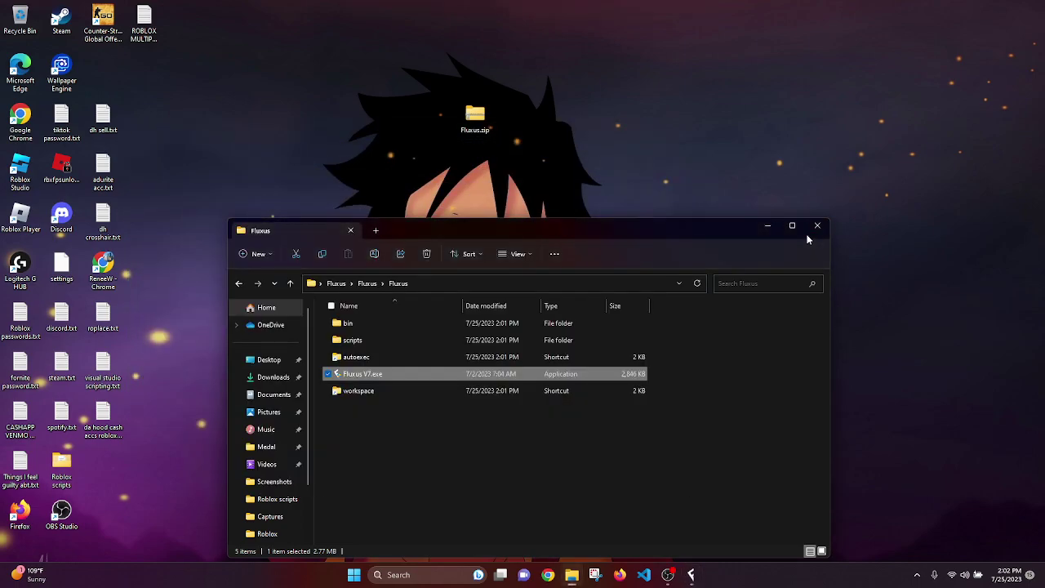
{"action": "left_click", "coordinate": [817, 225]}
{"action": "left_click", "coordinate": [691, 575]}
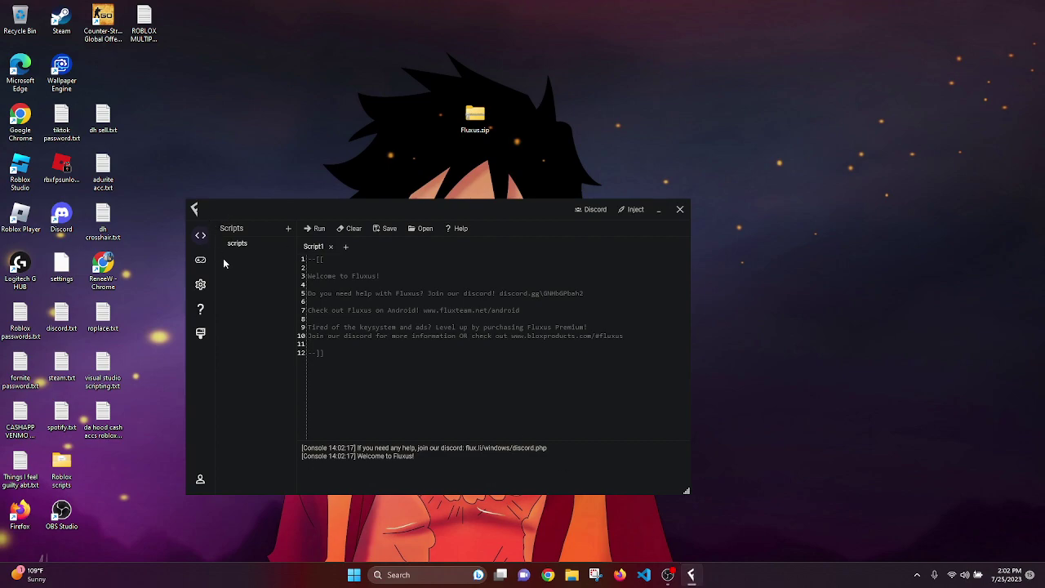
Try the Save and Load script file dialogs, dismissing each without changes.
{"action": "left_click", "coordinate": [378, 231]}
{"action": "left_click", "coordinate": [692, 207]}
{"action": "left_click", "coordinate": [419, 231]}
{"action": "left_click", "coordinate": [692, 207]}
{"action": "left_click", "coordinate": [657, 210]}
{"action": "left_click", "coordinate": [691, 575]}
Save the script to the scripts folder, open it as Script2, clear it, and close that tab.
{"action": "left_click", "coordinate": [291, 230]}
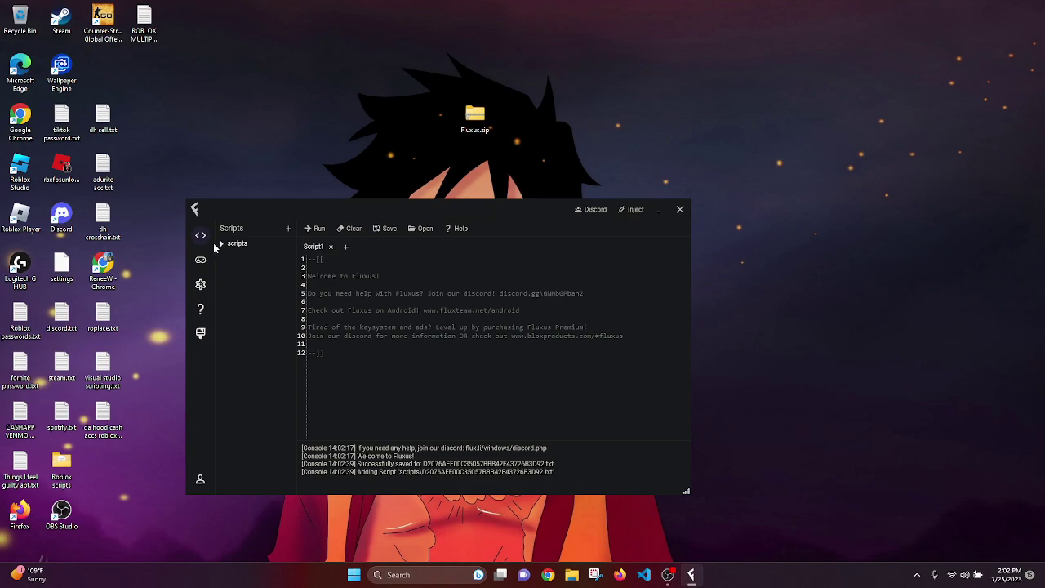
{"action": "left_click", "coordinate": [221, 244]}
{"action": "double_click", "coordinate": [249, 254]}
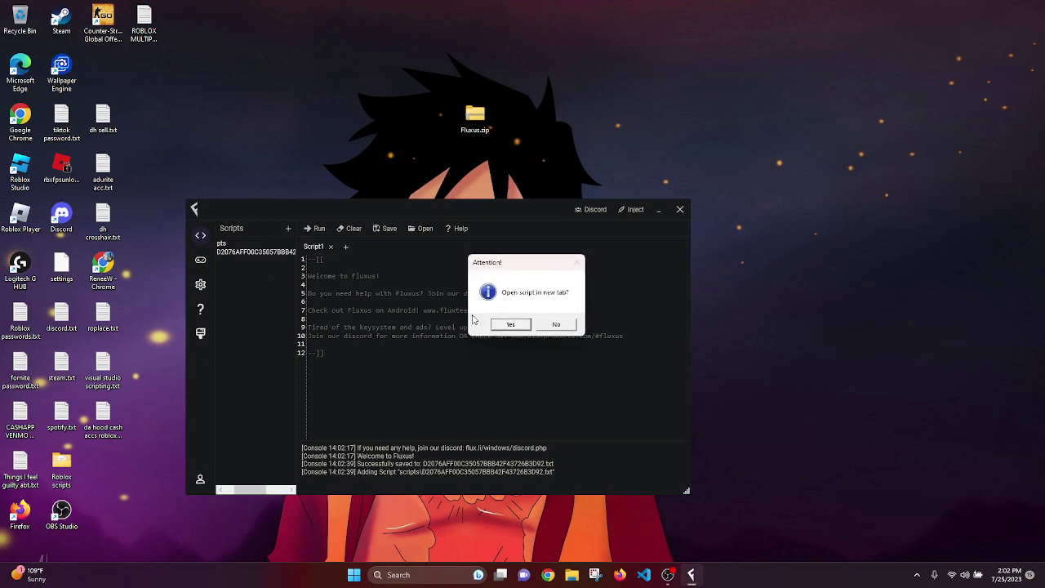
{"action": "left_click", "coordinate": [570, 323]}
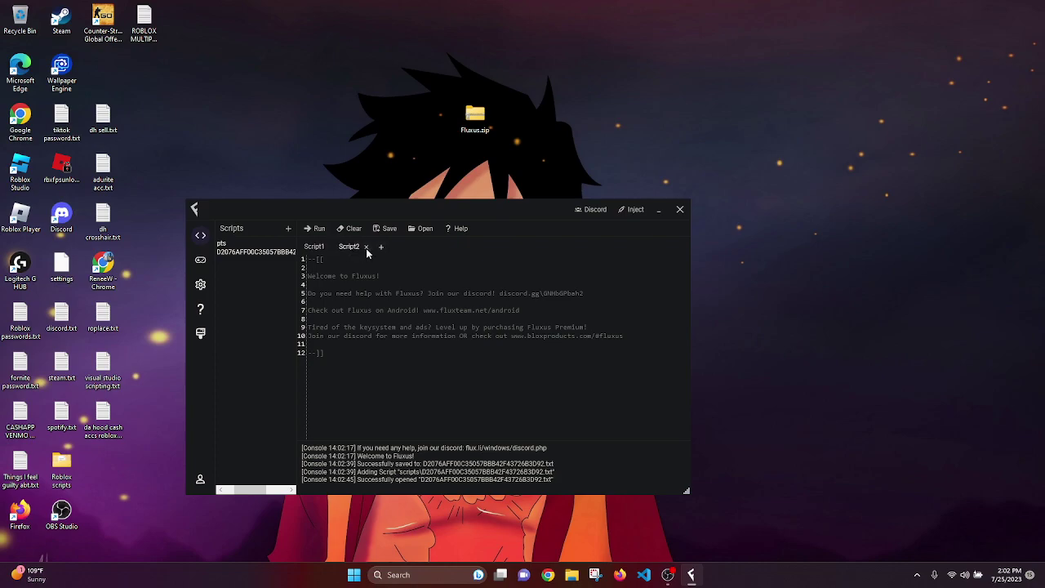
{"action": "mouse_move", "coordinate": [377, 382]}
{"action": "left_mouse_down"}
{"action": "mouse_move", "coordinate": [376, 326]}
{"action": "mouse_move", "coordinate": [253, 226]}
{"action": "left_mouse_up"}
{"action": "key", "text": "BackSpace"}
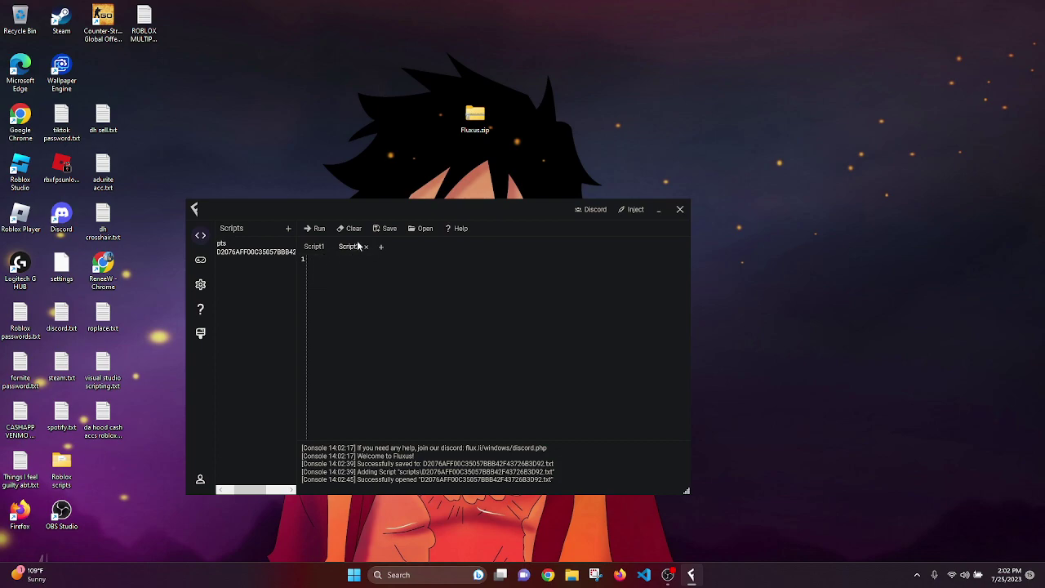
{"action": "left_click", "coordinate": [365, 247]}
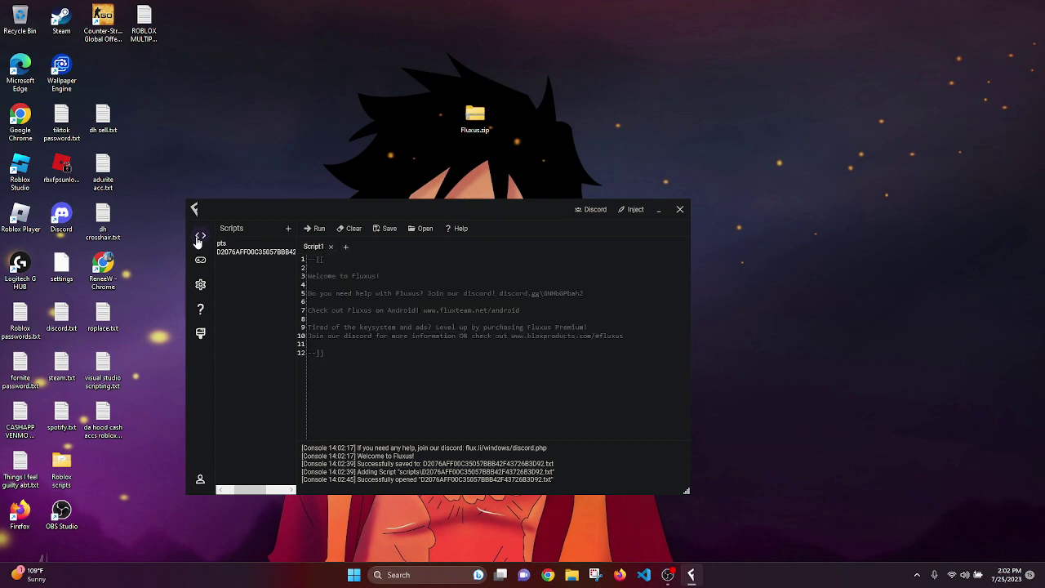
Browse the ScriptBlox script hub, then switch to the Settings gear page.
{"action": "left_click", "coordinate": [200, 260]}
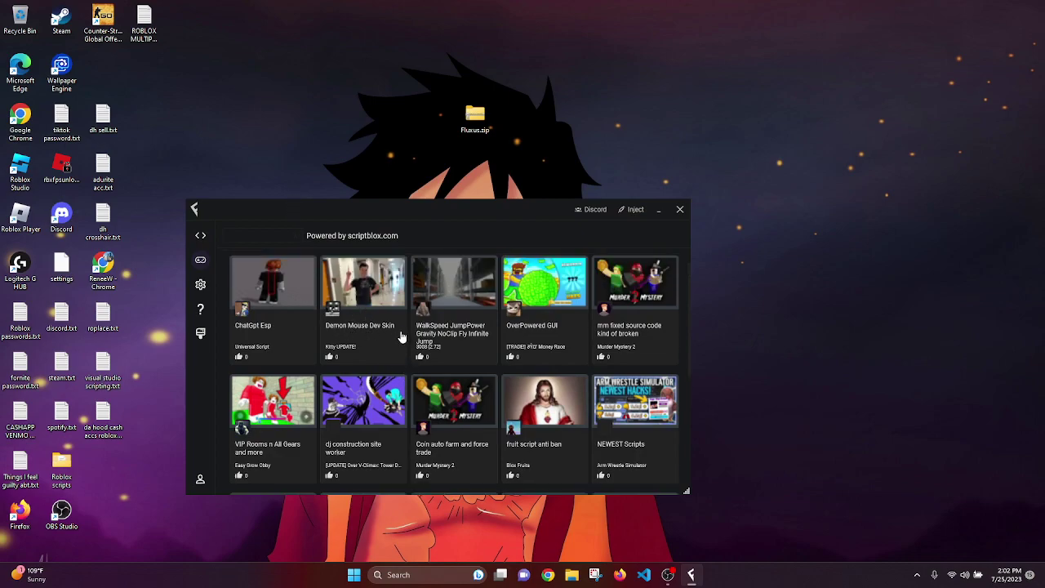
{"action": "scroll", "coordinate": [486, 386], "scroll_direction": "down", "scroll_amount": 3}
{"action": "scroll", "coordinate": [622, 373], "scroll_direction": "up", "scroll_amount": 3}
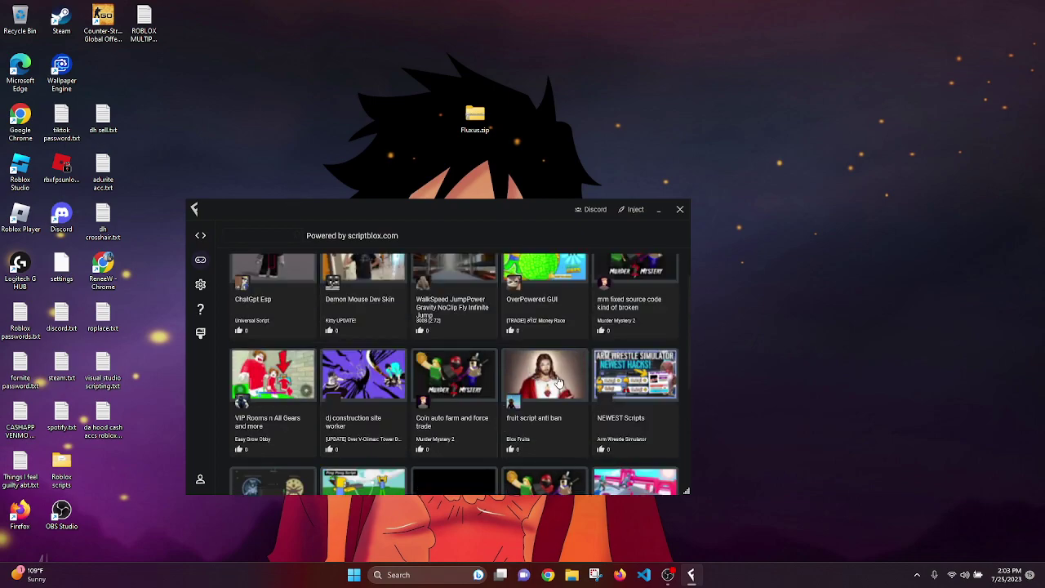
{"action": "left_click", "coordinate": [201, 286]}
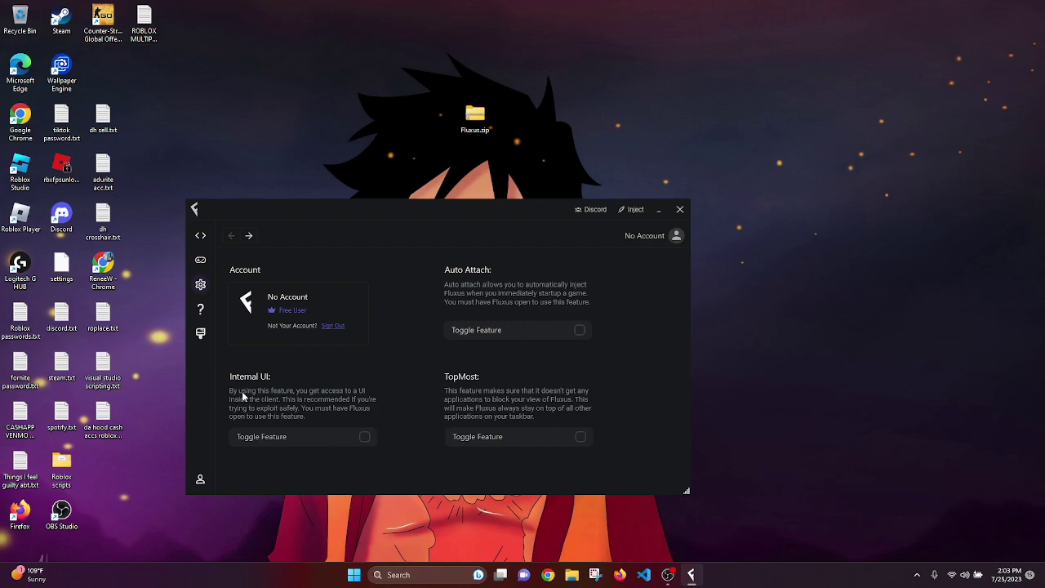
Open the Fluxus themes gallery from the help page and browse the theme cards.
{"action": "left_click", "coordinate": [200, 311]}
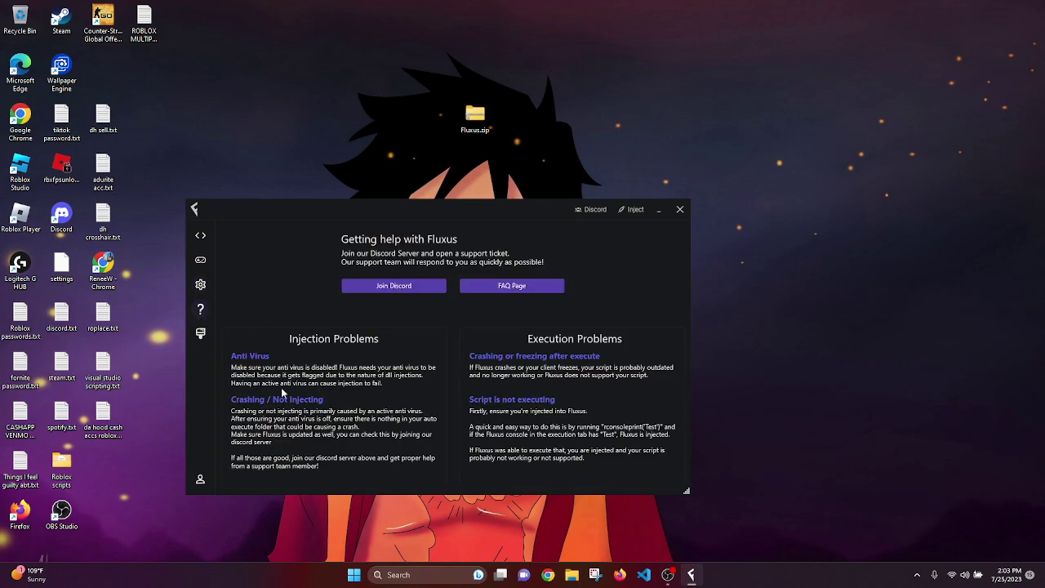
{"action": "left_click", "coordinate": [200, 339]}
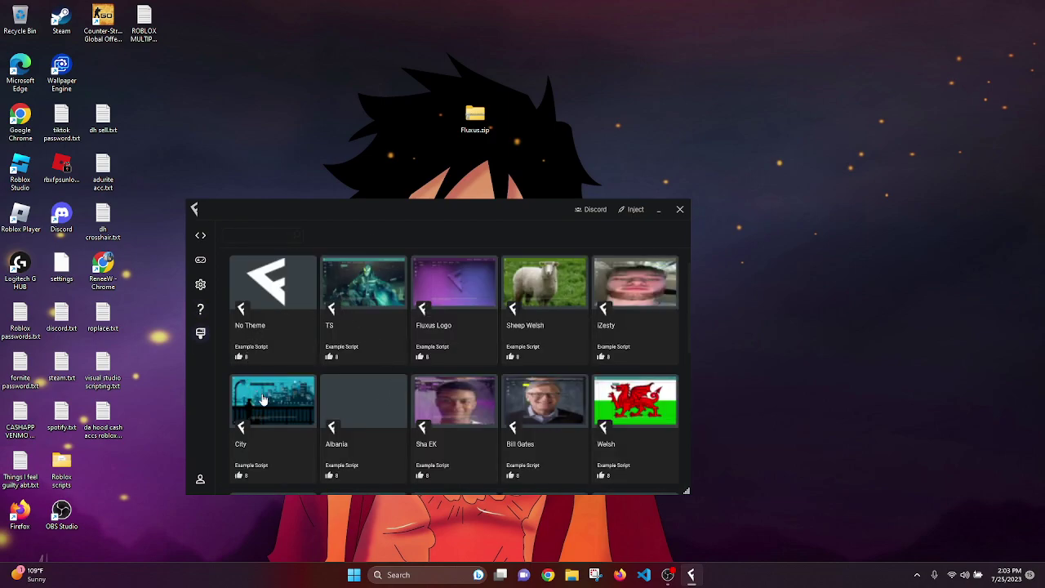
{"action": "scroll", "coordinate": [284, 341], "scroll_direction": "down", "scroll_amount": 2}
{"action": "scroll", "coordinate": [367, 360], "scroll_direction": "up", "scroll_amount": 2}
{"action": "scroll", "coordinate": [610, 390], "scroll_direction": "down", "scroll_amount": 1}
{"action": "scroll", "coordinate": [608, 390], "scroll_direction": "up", "scroll_amount": 1}
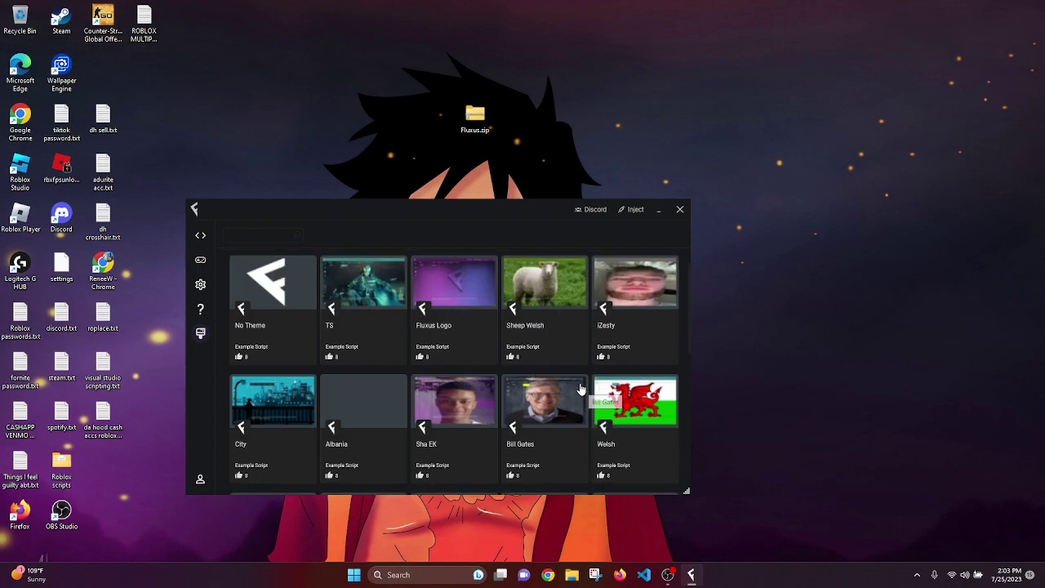
Apply the Sheep Welsh theme and return to the Script1 editor.
{"action": "left_click", "coordinate": [548, 325]}
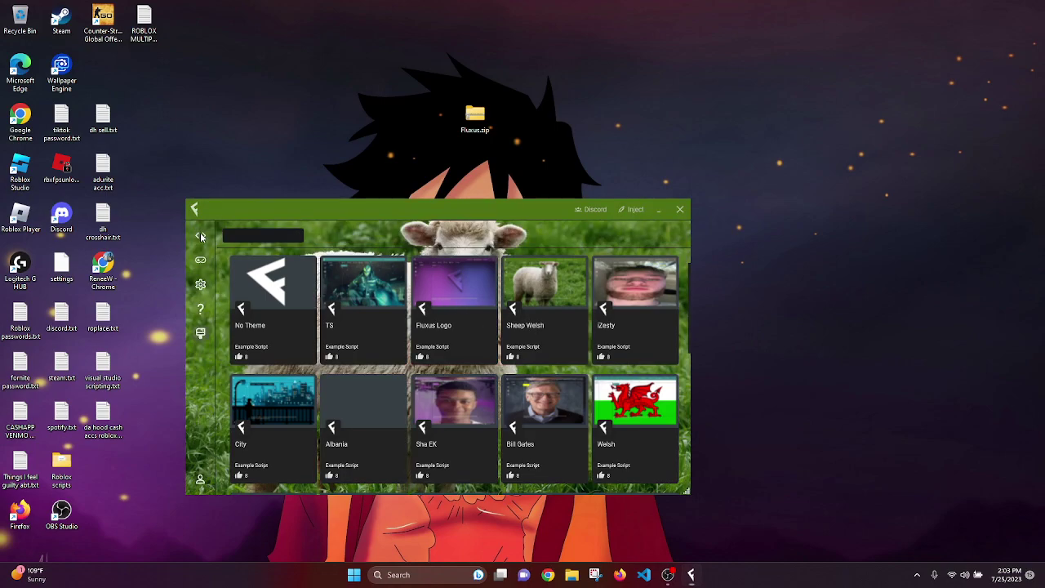
{"action": "left_click", "coordinate": [199, 239]}
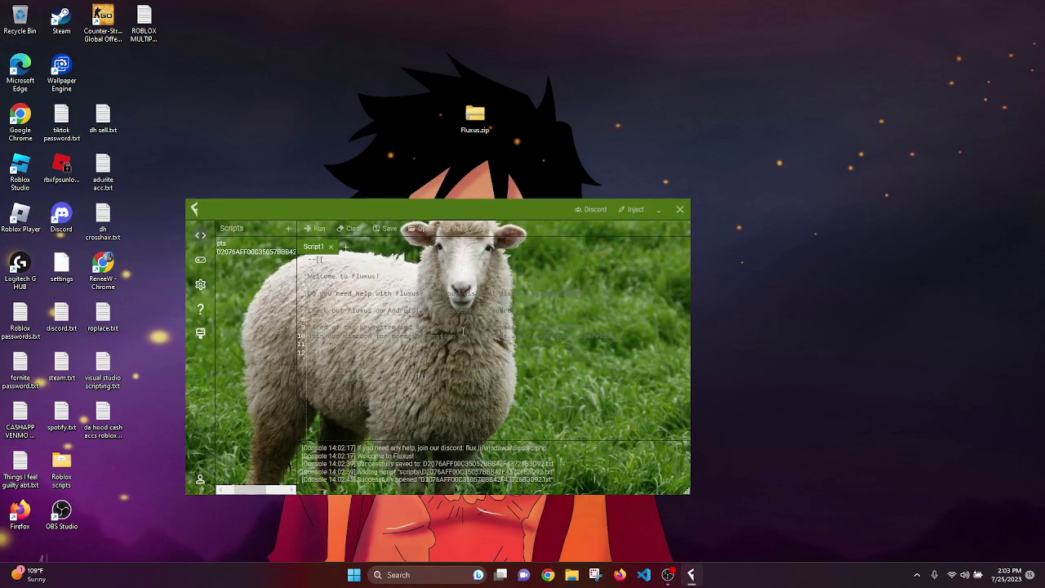
{"action": "left_click_drag", "start_coordinate": [335, 327], "coordinate": [243, 381]}
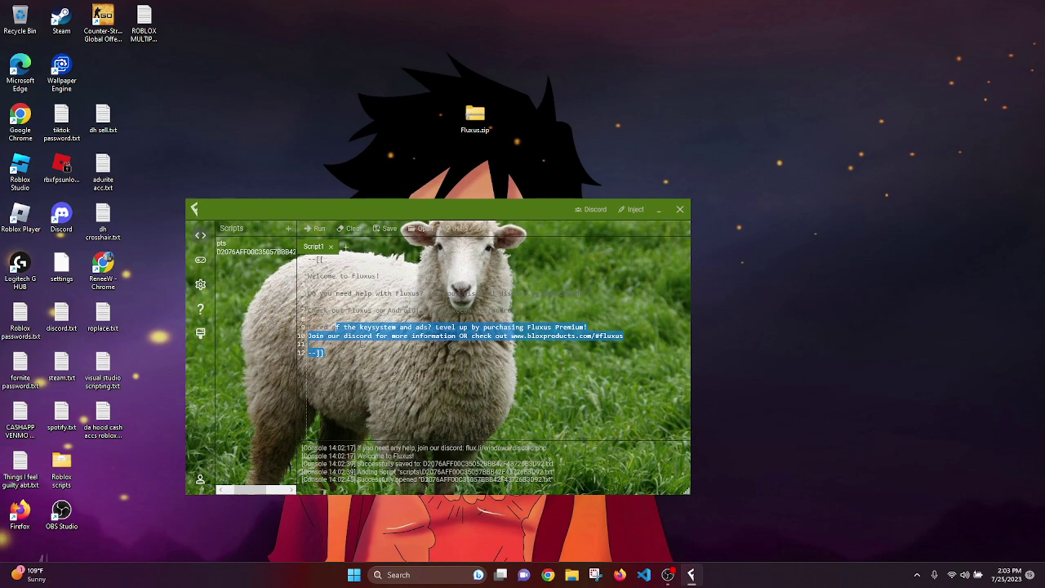
{"action": "left_click", "coordinate": [367, 384]}
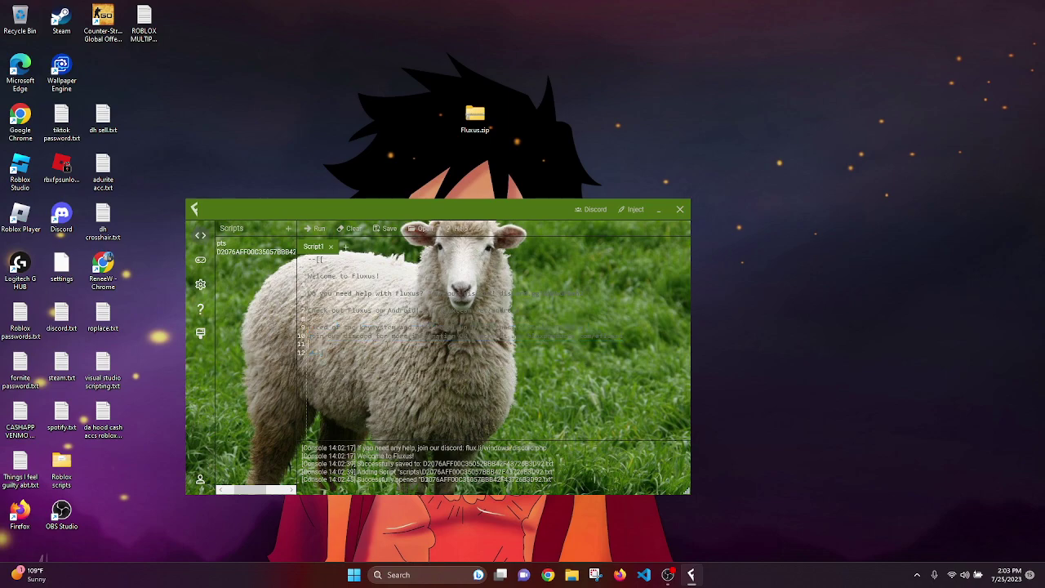
Browse the Fluxus community script hub.
{"action": "left_click", "coordinate": [198, 332]}
{"action": "scroll", "coordinate": [421, 384], "scroll_direction": "down", "scroll_amount": 3}
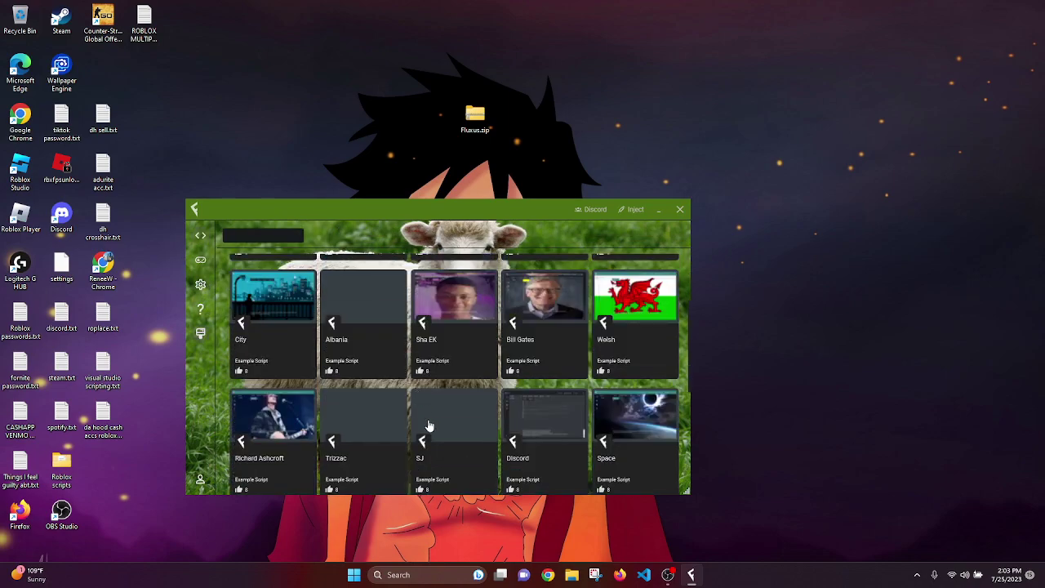
{"action": "scroll", "coordinate": [431, 427], "scroll_direction": "down", "scroll_amount": 3}
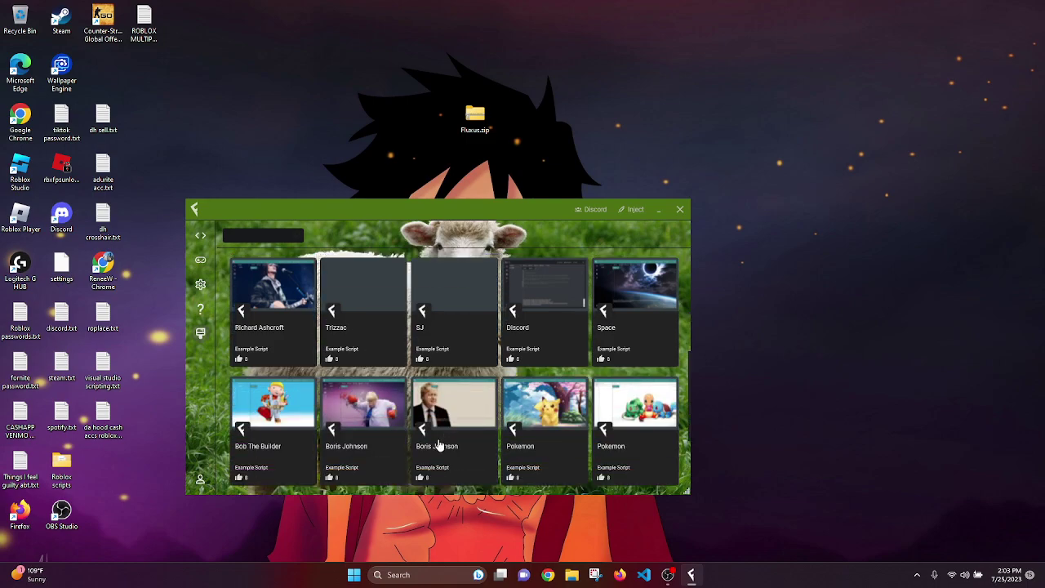
{"action": "scroll", "coordinate": [435, 448], "scroll_direction": "down", "scroll_amount": 2}
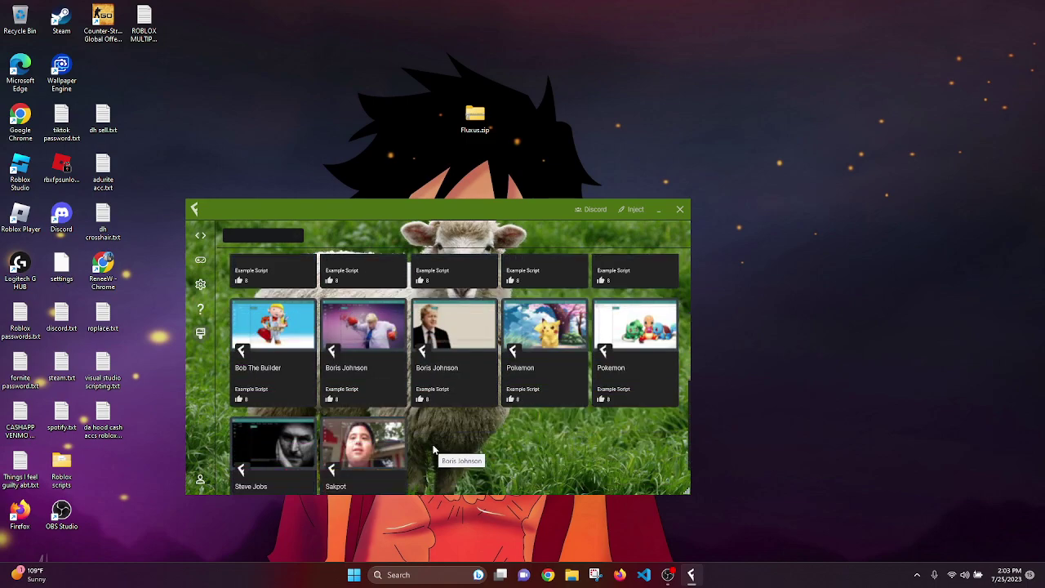
{"action": "scroll", "coordinate": [434, 449], "scroll_direction": "up", "scroll_amount": 1}
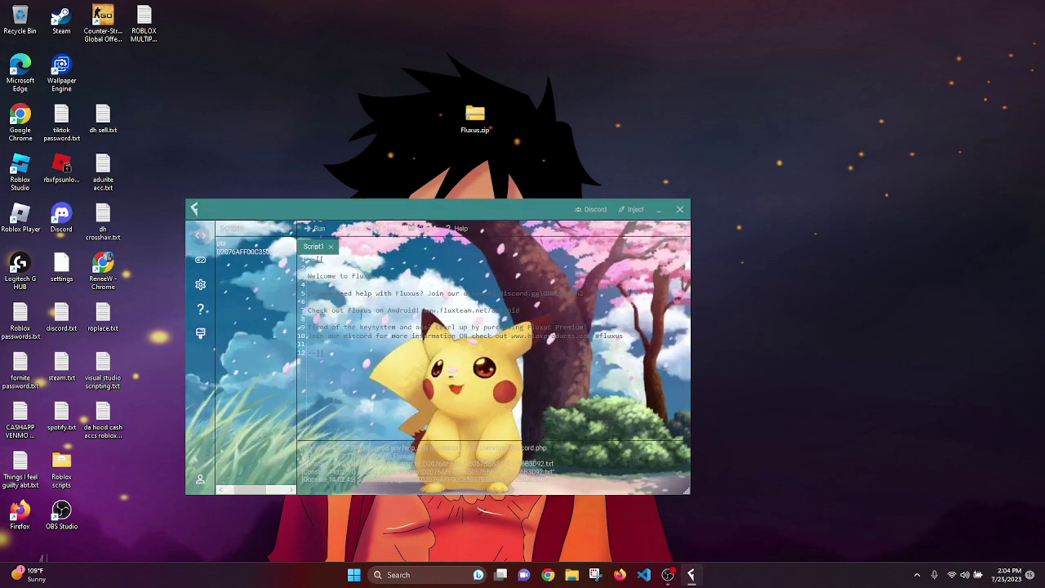
Clear all text from Script1, minimise Fluxus, and continue Chrome with the first profile.
{"action": "key", "text": "ctrl+a"}
{"action": "key", "text": "BackSpace"}
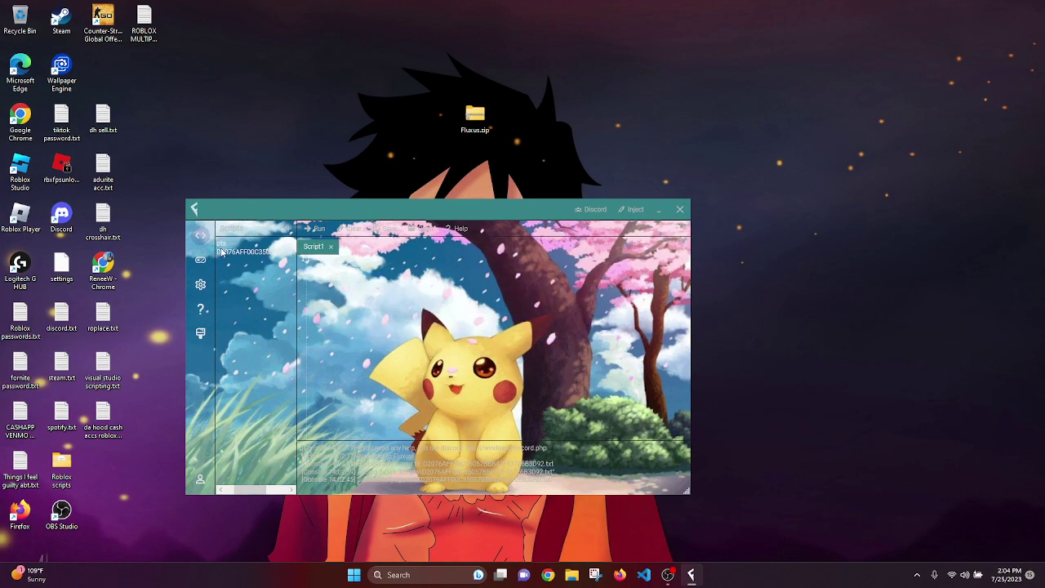
{"action": "left_click", "coordinate": [661, 210]}
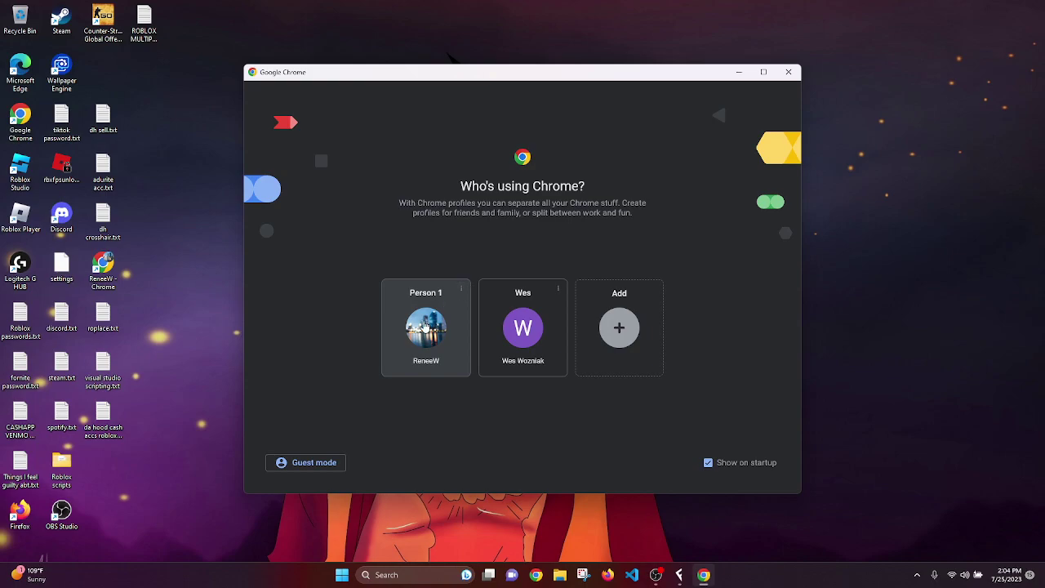
{"action": "left_click", "coordinate": [420, 339]}
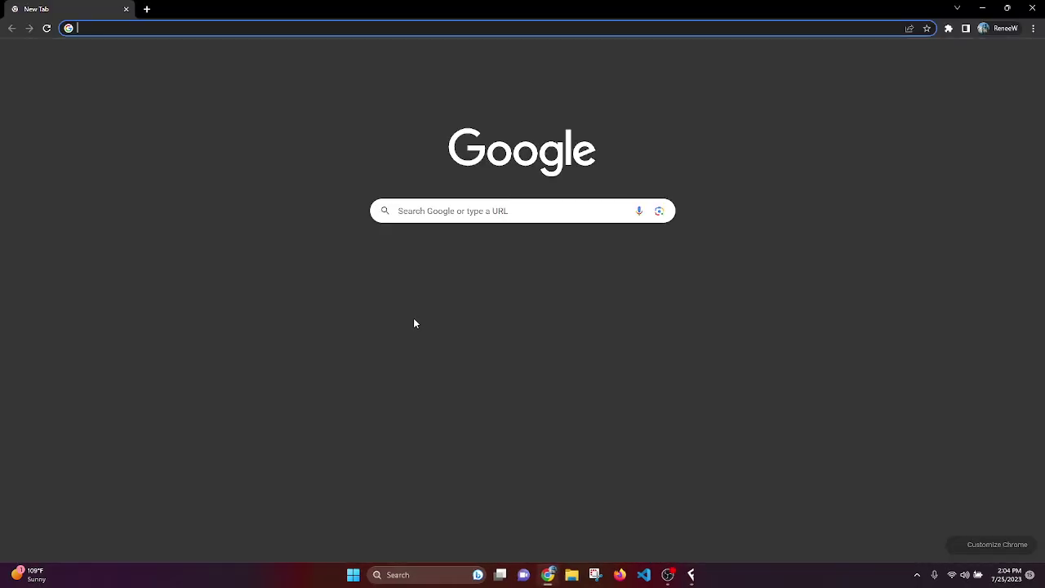
Close Chrome and launch Roblox by searching 'roblox' in Windows Search.
{"action": "left_click", "coordinate": [1032, 8]}
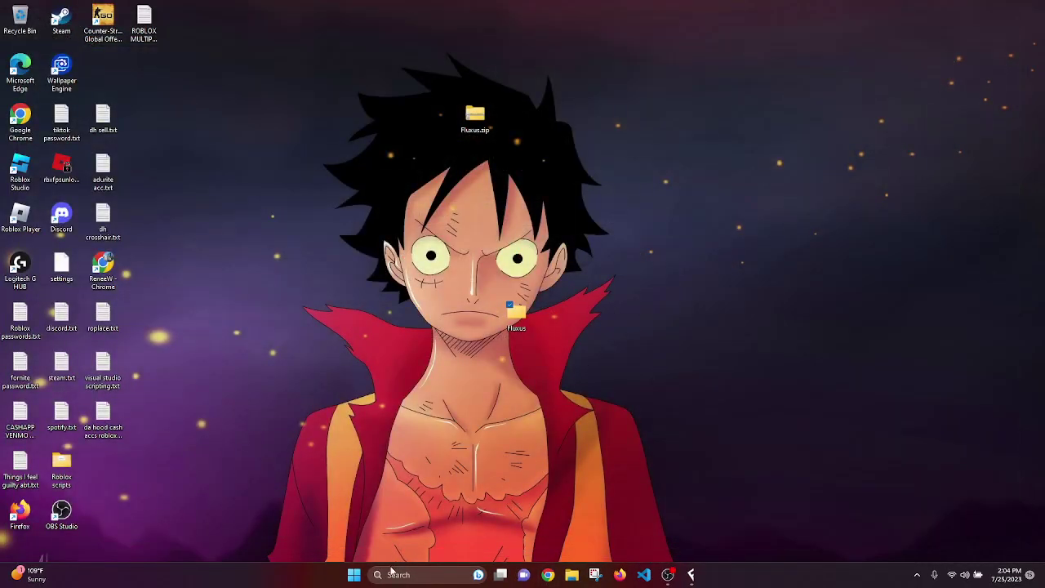
{"action": "left_click", "coordinate": [427, 571]}
{"action": "type", "text": "roblox"}
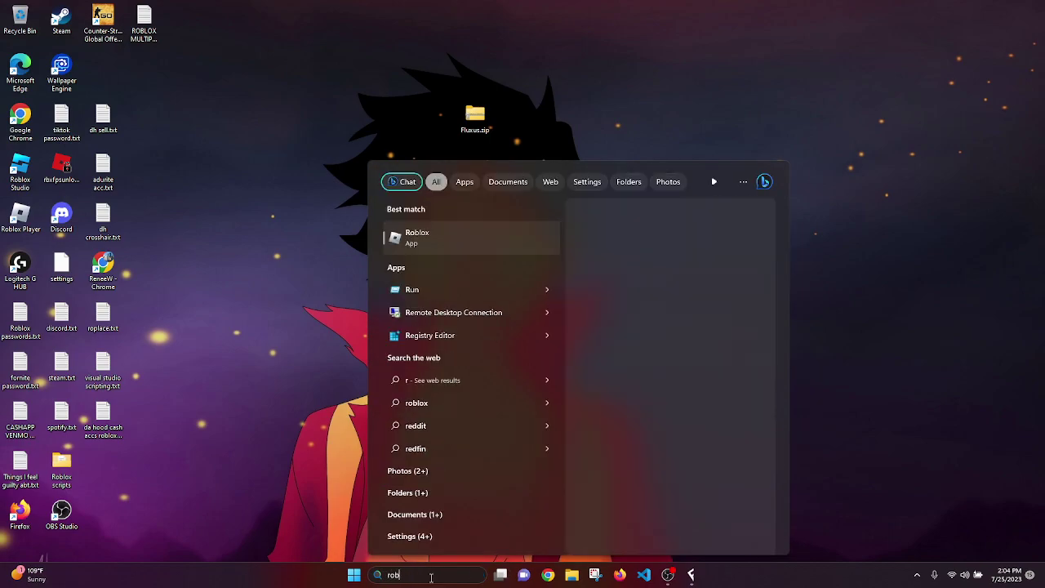
{"action": "left_click", "coordinate": [428, 246]}
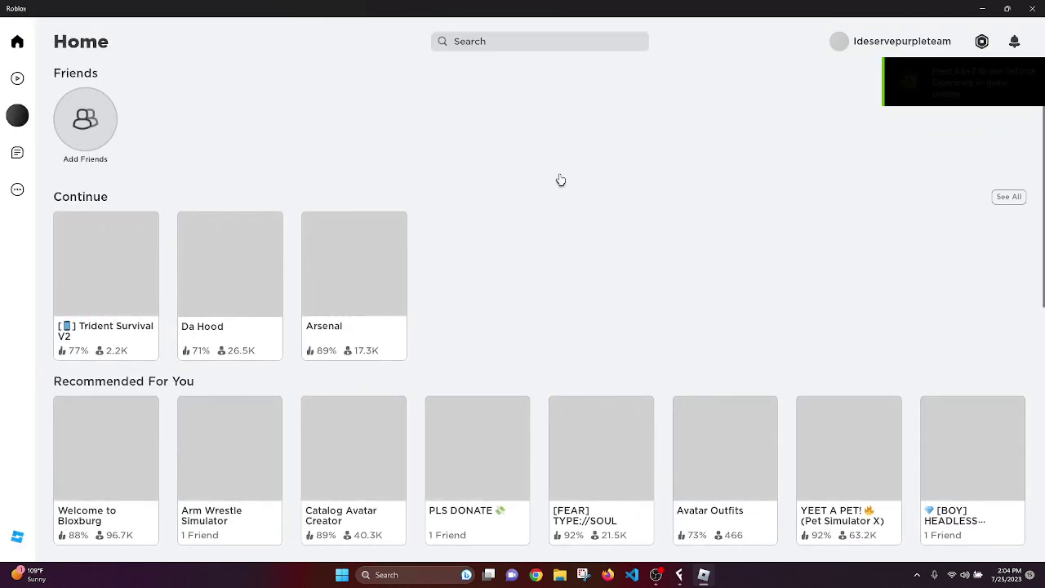
Search Roblox for 'murder mystery 2', open its game page and press Play.
{"action": "left_click", "coordinate": [536, 42]}
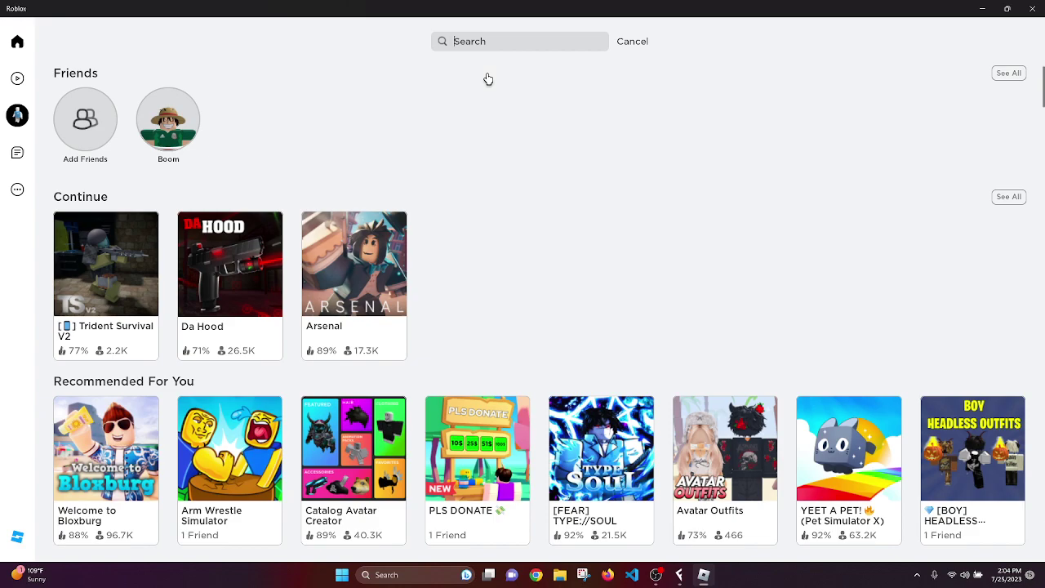
{"action": "type", "text": "murderm"}
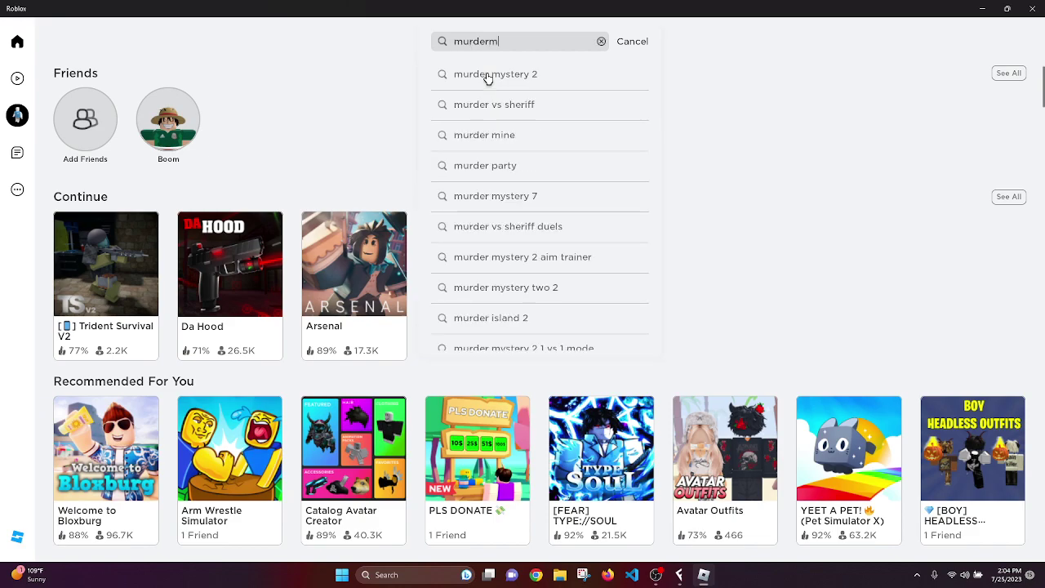
{"action": "key", "text": "BackSpace"}
{"action": "type", "text": "mystery 2"}
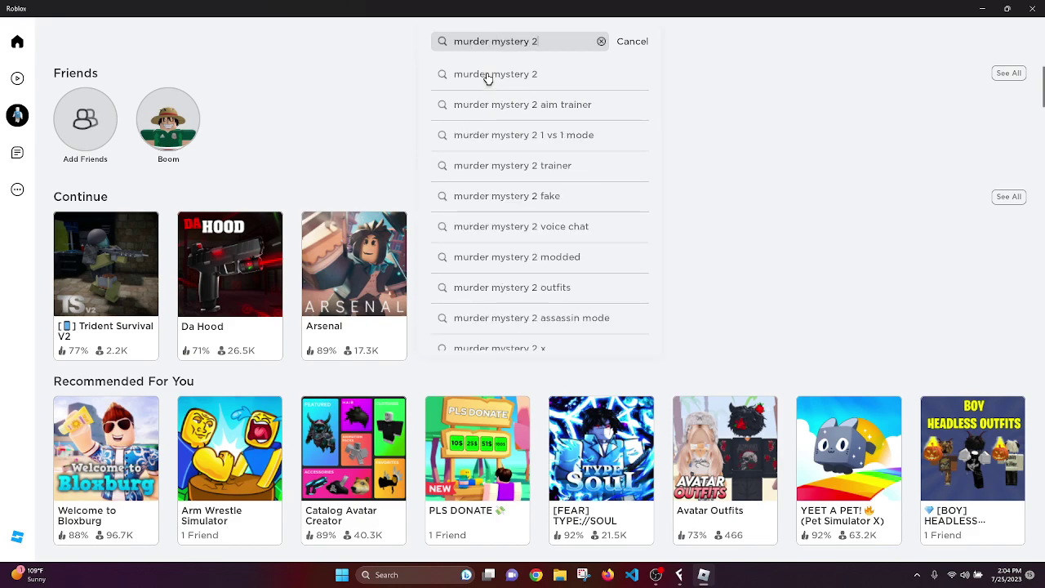
{"action": "left_click", "coordinate": [487, 76]}
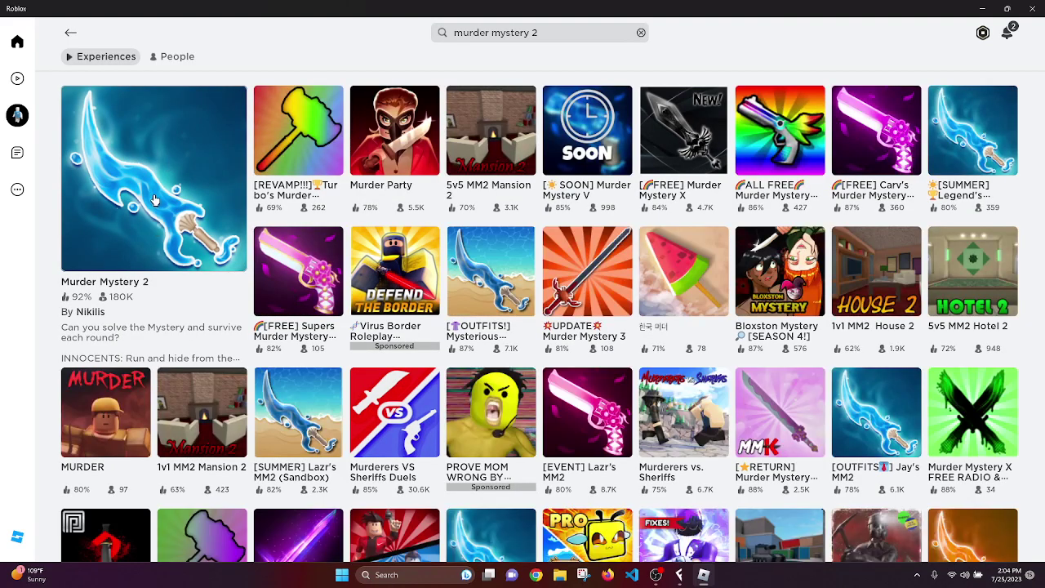
{"action": "left_click", "coordinate": [154, 200]}
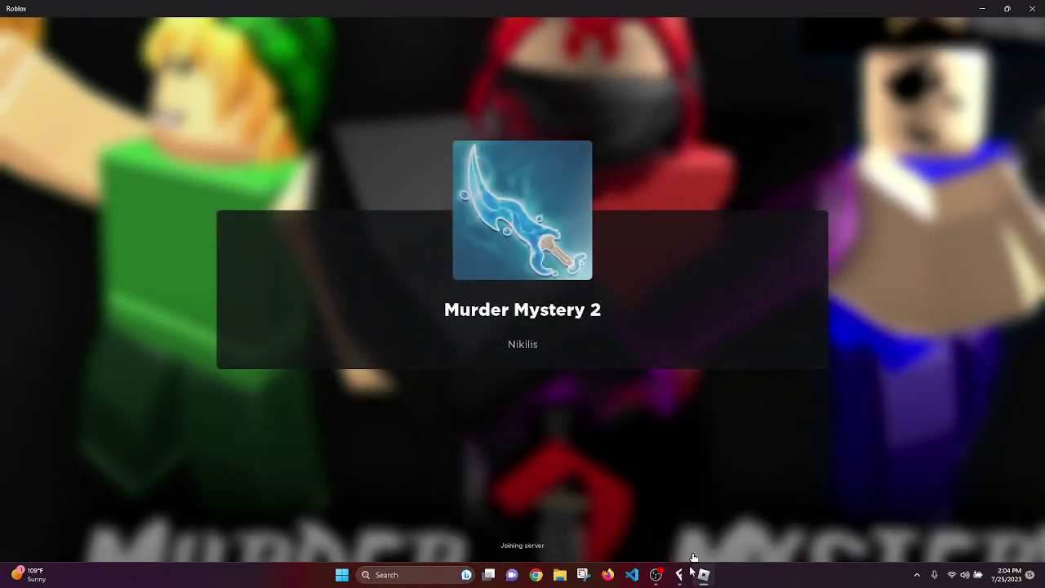
{"action": "left_click", "coordinate": [679, 575]}
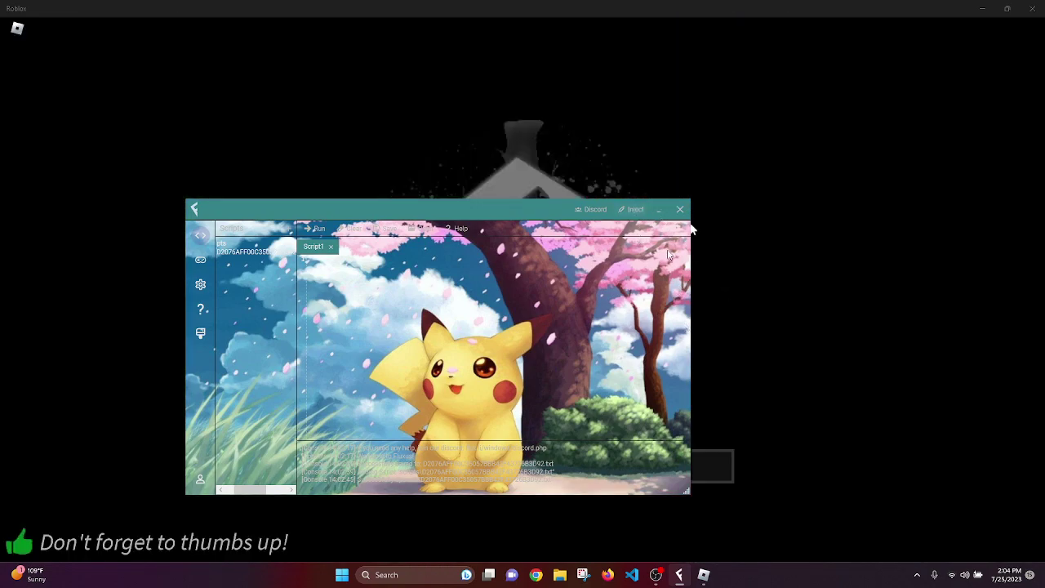
Minimise Fluxus while Murder Mystery 2 loads, walk out of the fountain, then restore Fluxus.
{"action": "left_click", "coordinate": [658, 209]}
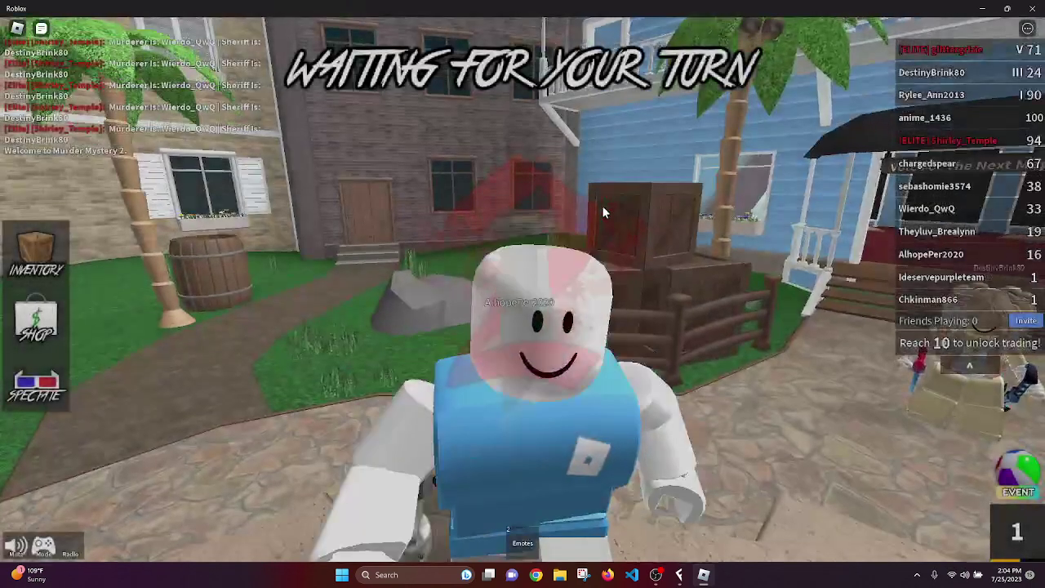
{"action": "key", "text": "w"}
{"action": "key", "text": "space"}
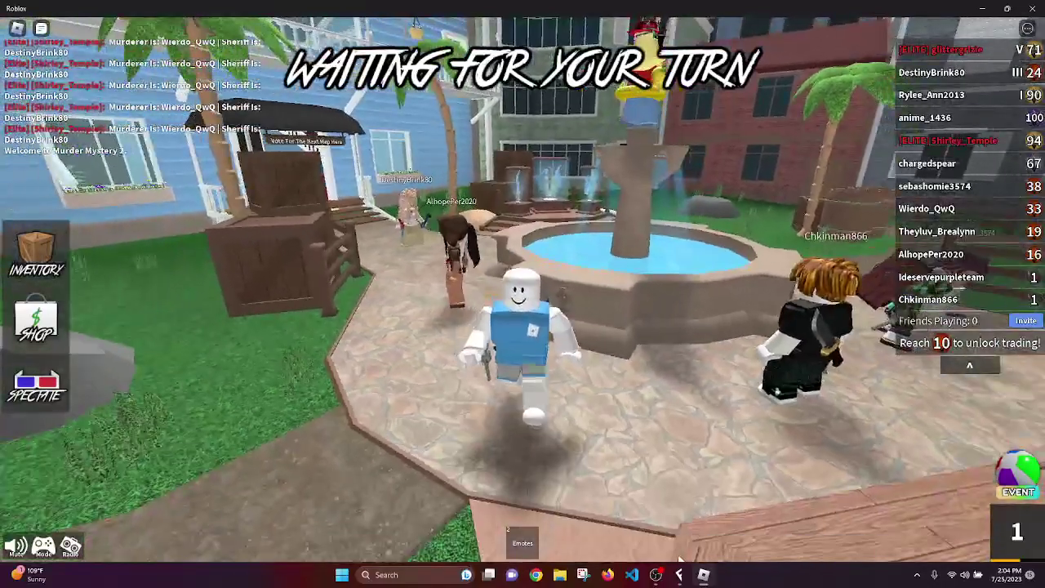
{"action": "left_click", "coordinate": [674, 576]}
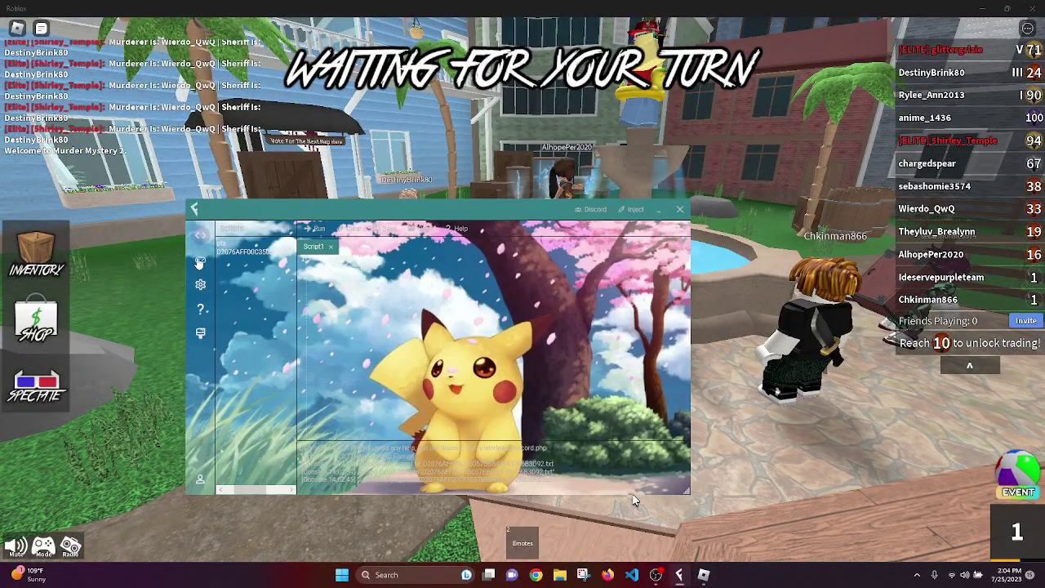
Search the Fluxus script hub for 'mm2' and browse the results.
{"action": "type", "text": "mm2"}
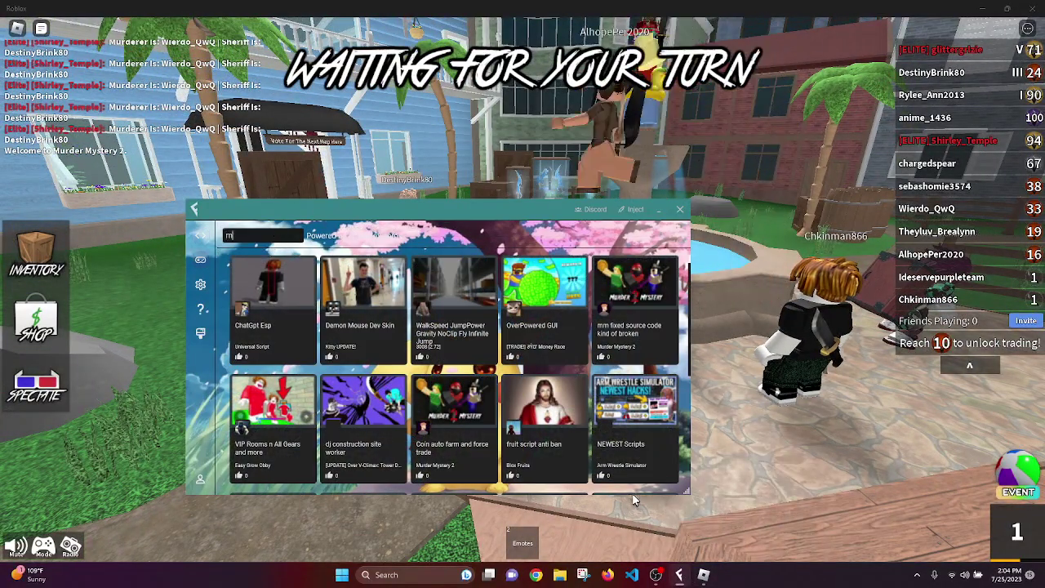
{"action": "key", "text": "Return"}
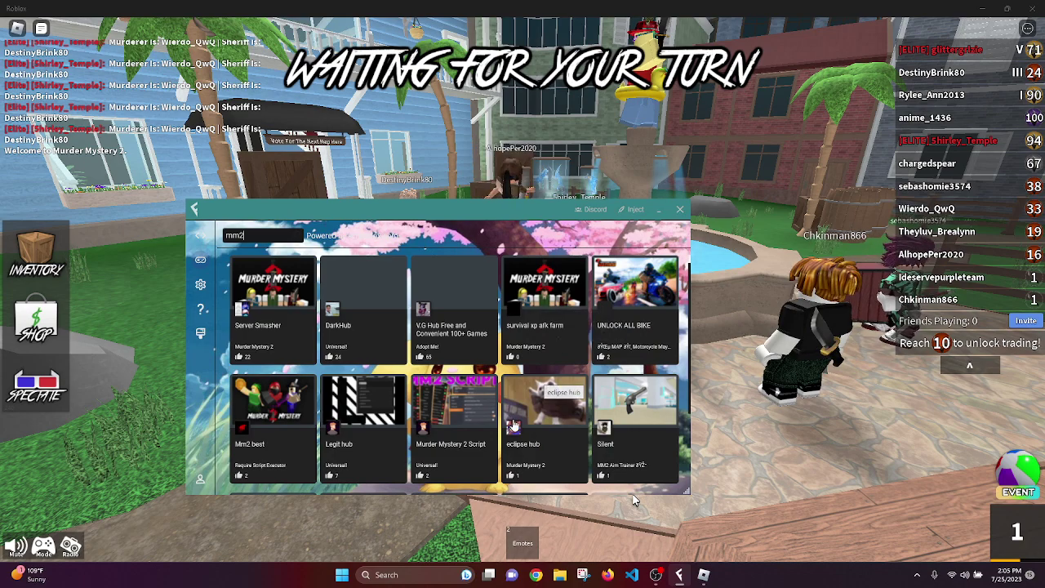
{"action": "scroll", "coordinate": [460, 446], "scroll_direction": "down", "scroll_amount": 1}
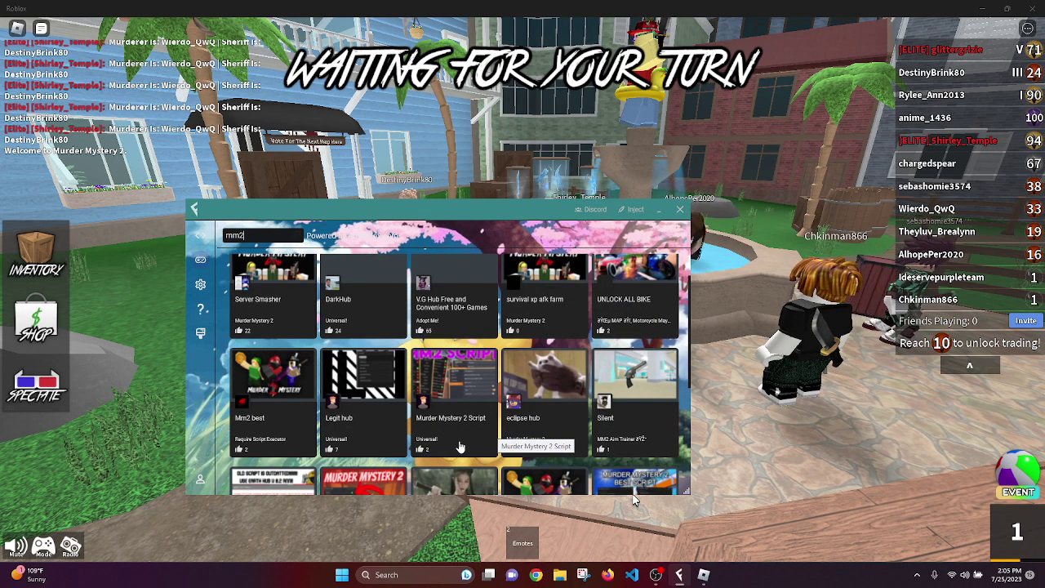
{"action": "scroll", "coordinate": [459, 446], "scroll_direction": "down", "scroll_amount": 3}
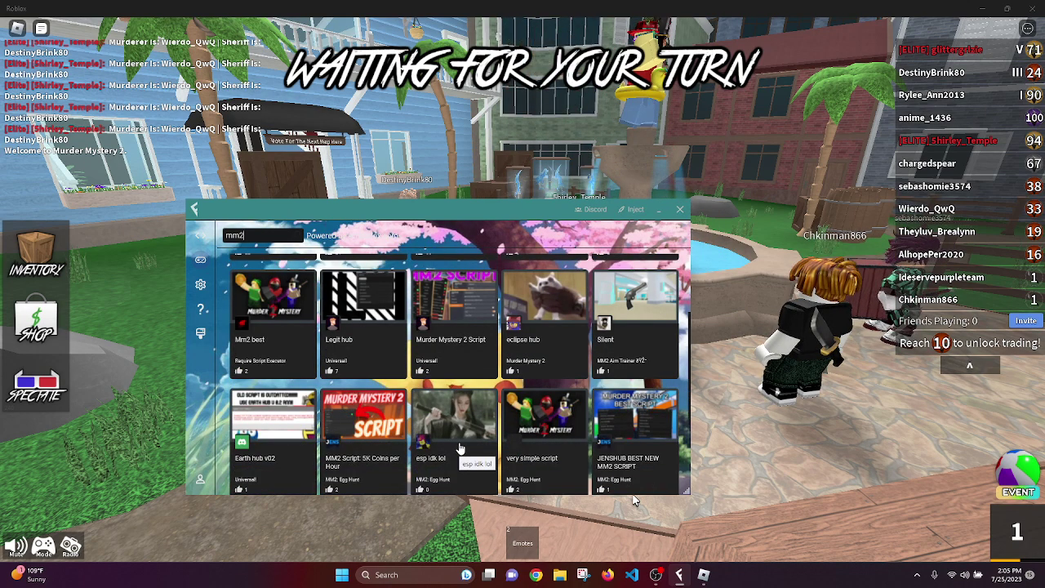
{"action": "scroll", "coordinate": [459, 449], "scroll_direction": "up", "scroll_amount": 4}
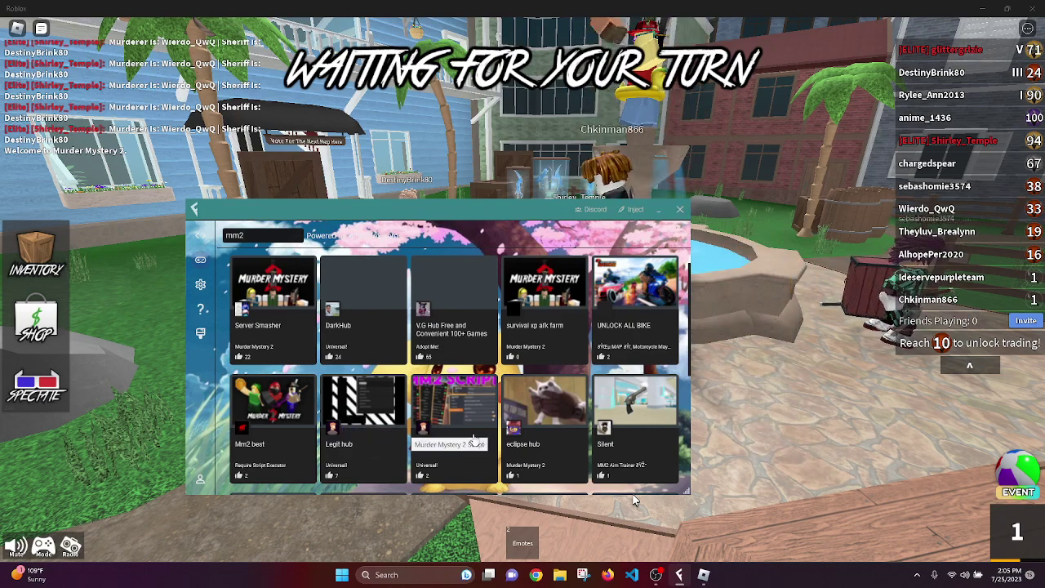
Execute the JENSHUB BEST NEW MM2 SCRIPT card and close the Fluxus window.
{"action": "scroll", "coordinate": [539, 408], "scroll_direction": "down", "scroll_amount": 2}
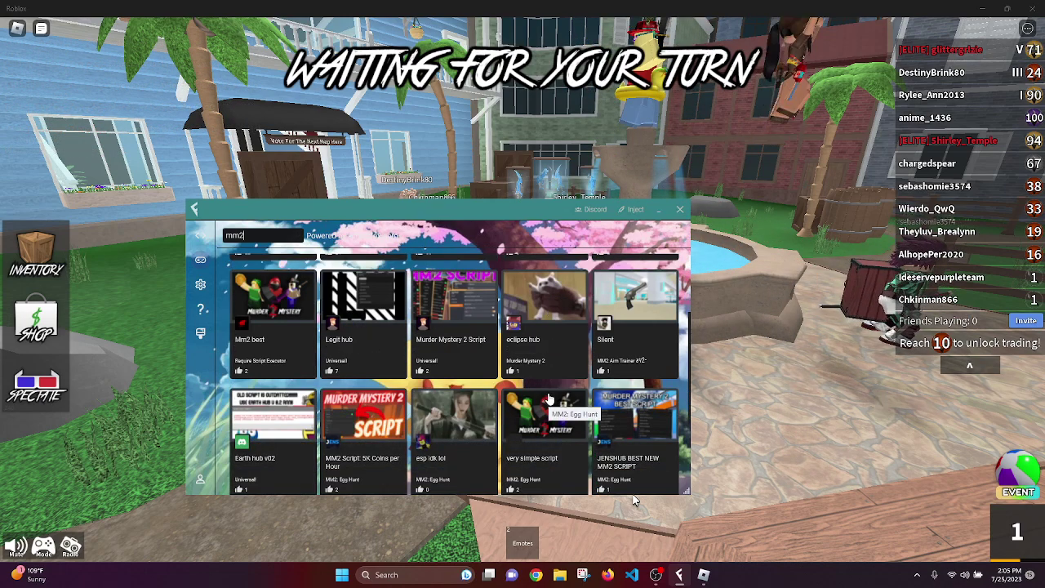
{"action": "scroll", "coordinate": [548, 398], "scroll_direction": "down", "scroll_amount": 5}
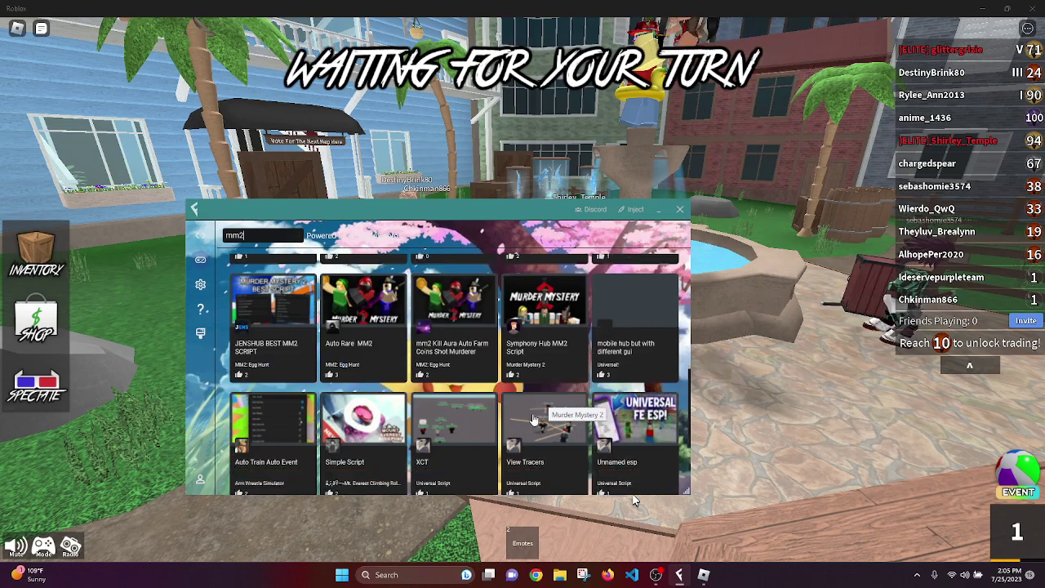
{"action": "scroll", "coordinate": [533, 419], "scroll_direction": "down", "scroll_amount": 3}
{"action": "scroll", "coordinate": [522, 419], "scroll_direction": "up", "scroll_amount": 5}
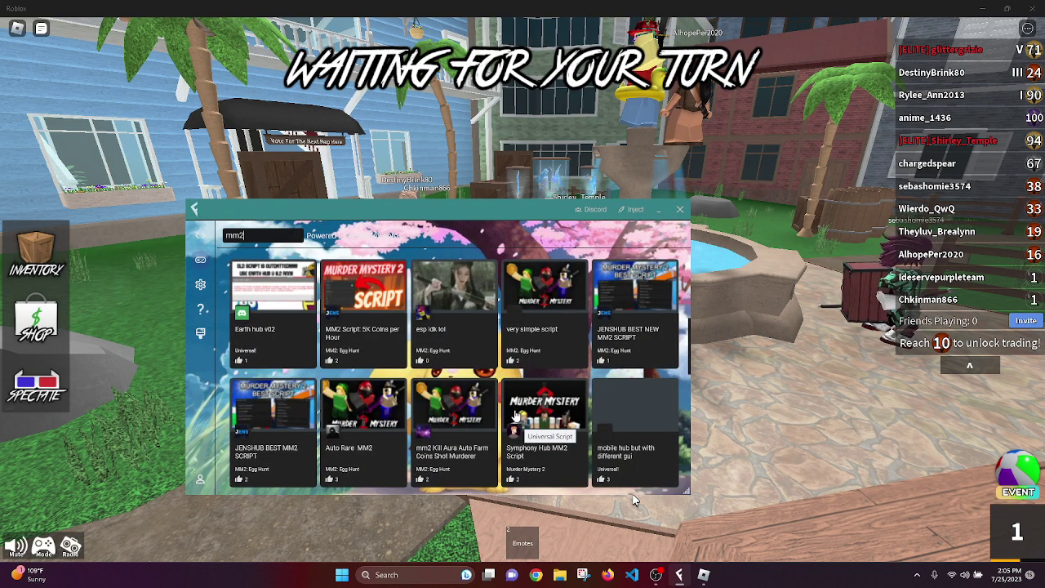
{"action": "scroll", "coordinate": [498, 412], "scroll_direction": "up", "scroll_amount": 2}
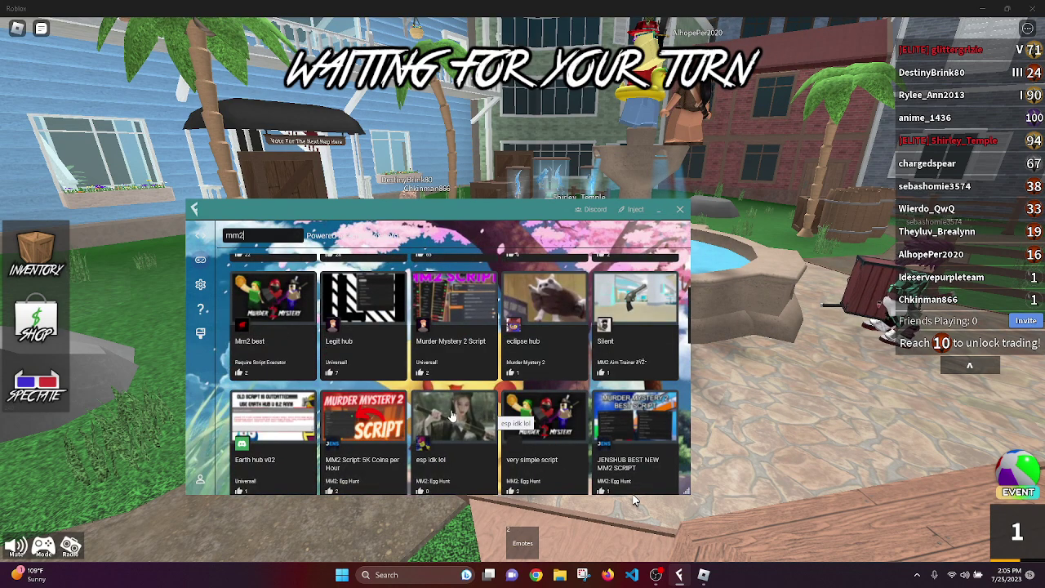
{"action": "scroll", "coordinate": [400, 416], "scroll_direction": "down", "scroll_amount": 1}
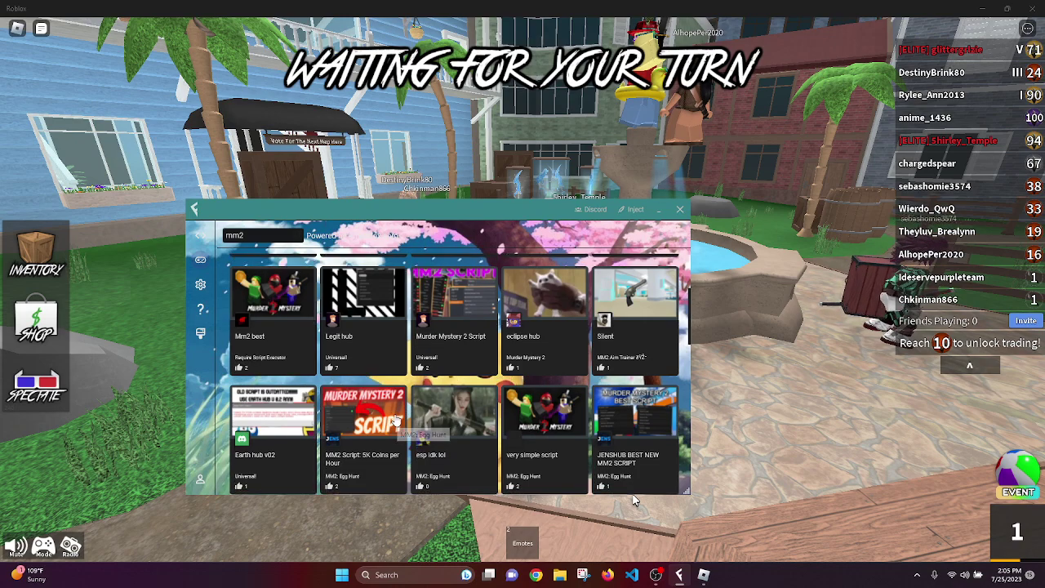
{"action": "scroll", "coordinate": [395, 419], "scroll_direction": "down", "scroll_amount": 2}
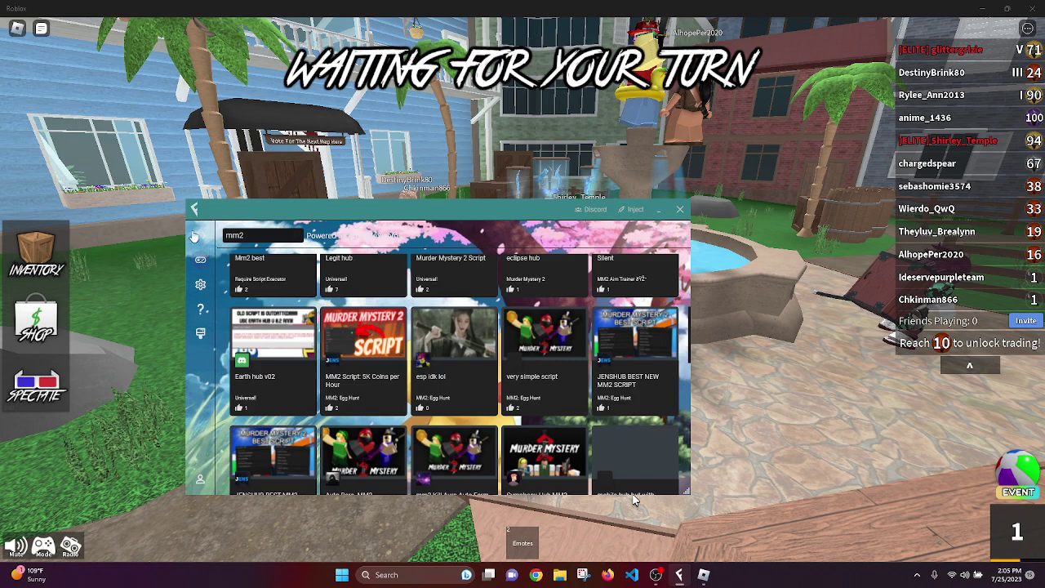
{"action": "left_click", "coordinate": [635, 498]}
{"action": "left_click", "coordinate": [684, 212]}
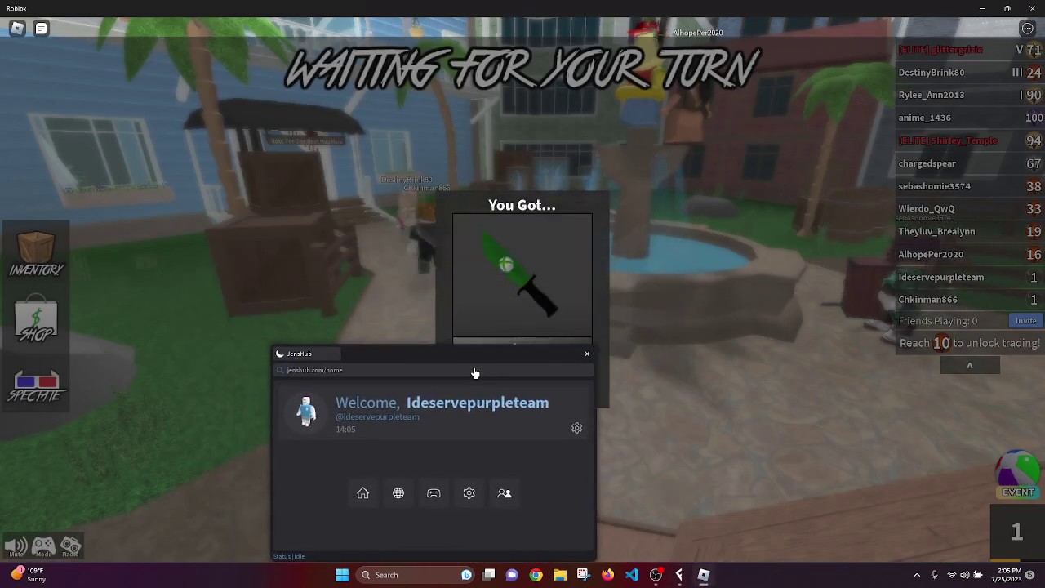
Claim the green knife, reposition the JensHub window and view its Home page.
{"action": "left_click_drag", "start_coordinate": [488, 366], "coordinate": [378, 367]}
{"action": "left_click", "coordinate": [539, 385]}
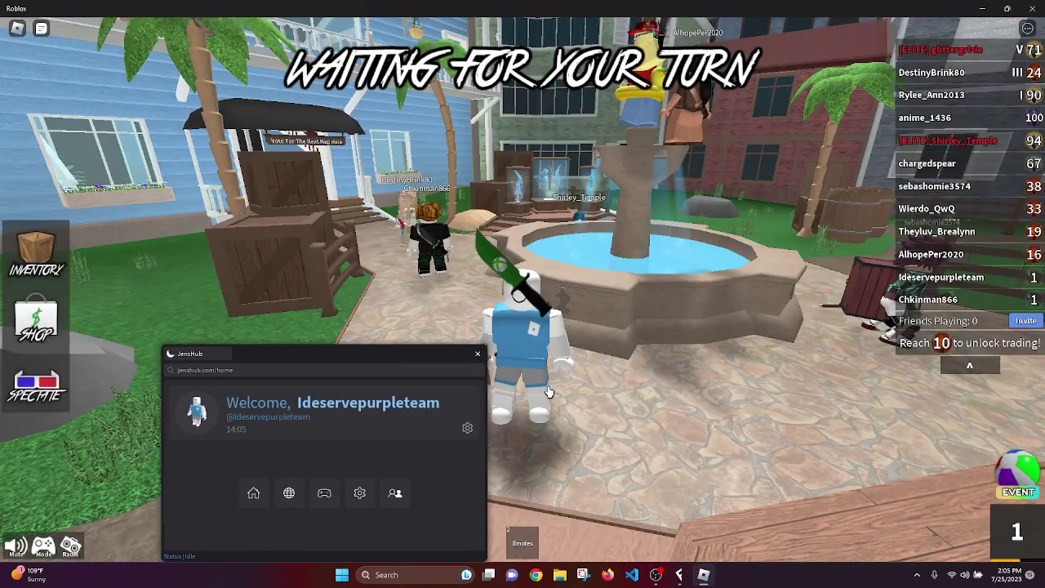
{"action": "left_click", "coordinate": [255, 494]}
{"action": "left_click_drag", "start_coordinate": [315, 354], "coordinate": [332, 342]}
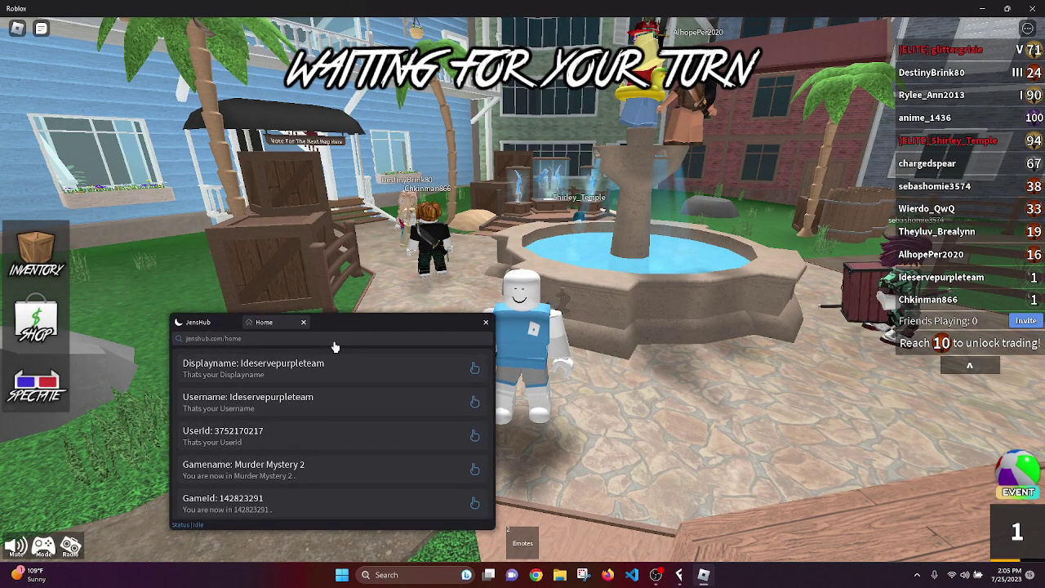
Open JensHub's Universal page and drag WalkSpeed to its maximum of 500.
{"action": "left_click", "coordinate": [211, 324]}
{"action": "left_click", "coordinate": [297, 461]}
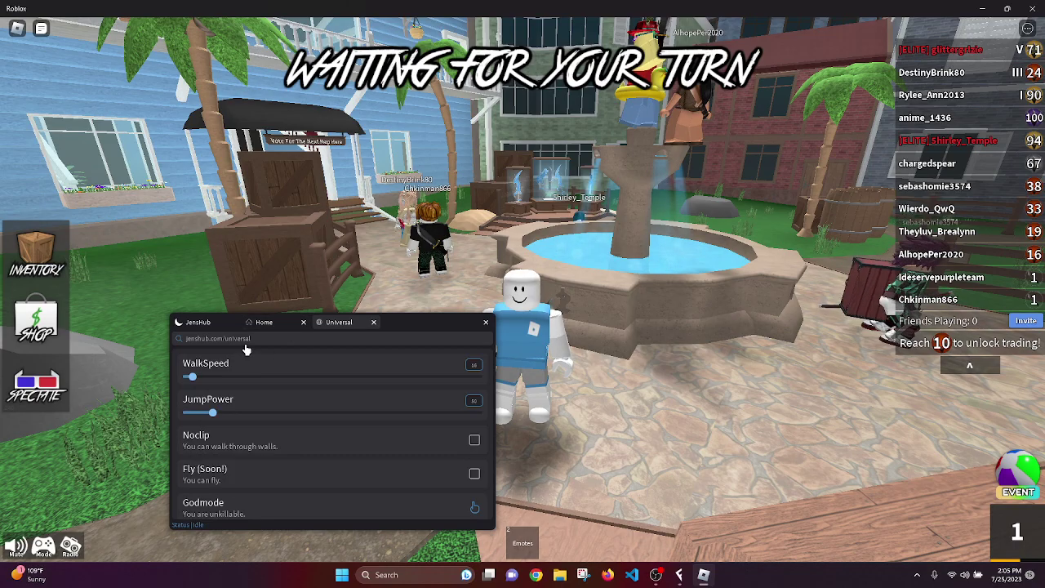
{"action": "left_click_drag", "start_coordinate": [214, 378], "coordinate": [482, 376]}
Run the avatar to the beach and back at high speed, then lower WalkSpeed.
{"action": "key", "text": "w"}
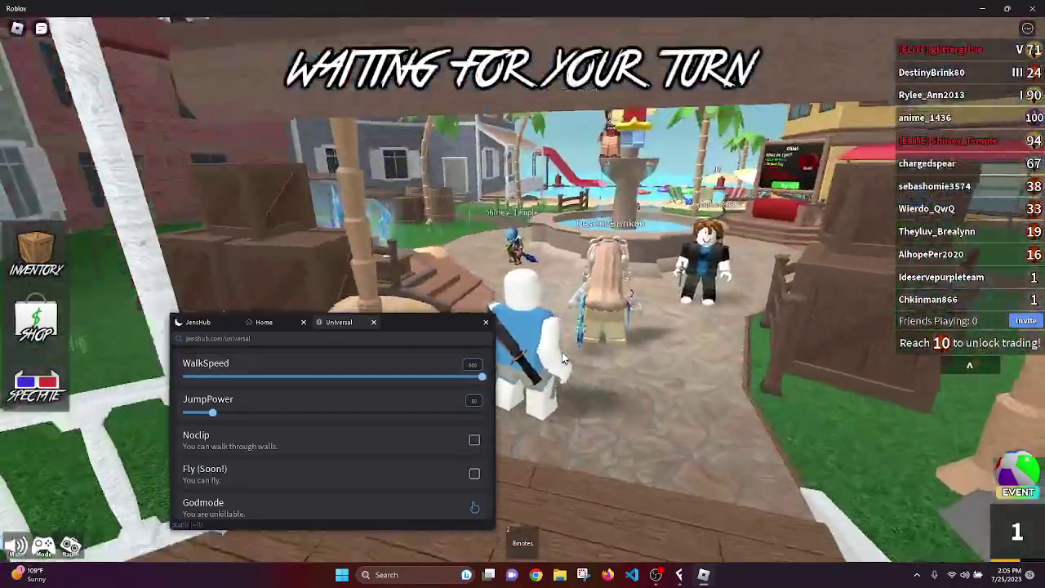
{"action": "key", "text": "w"}
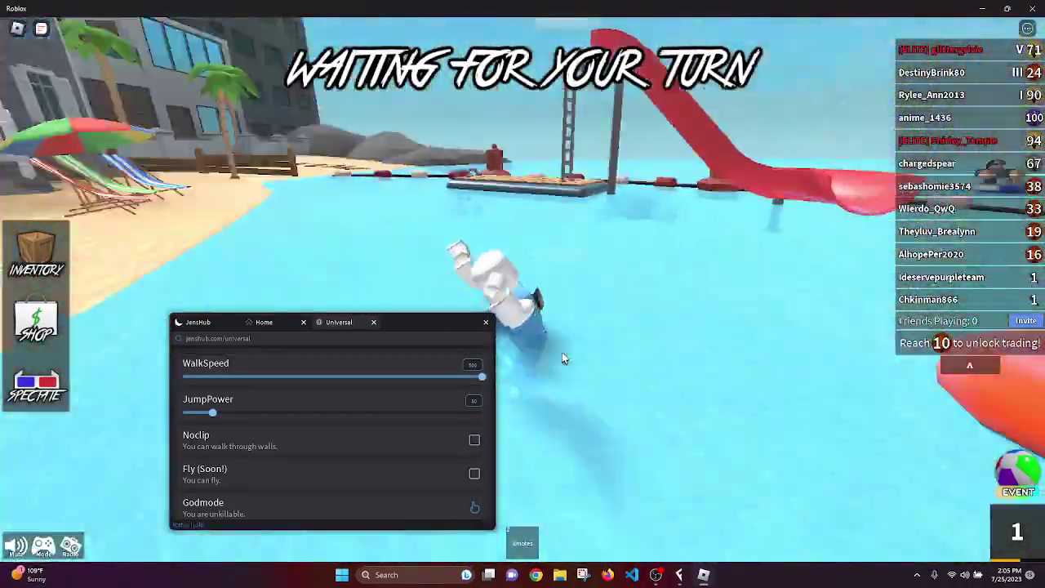
{"action": "key", "text": "w"}
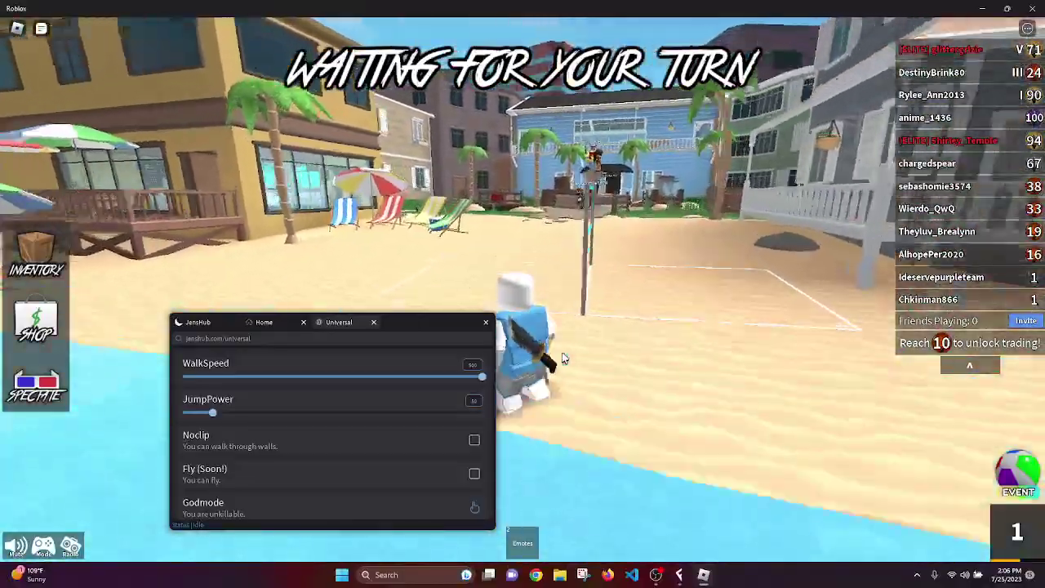
{"action": "key", "text": "w"}
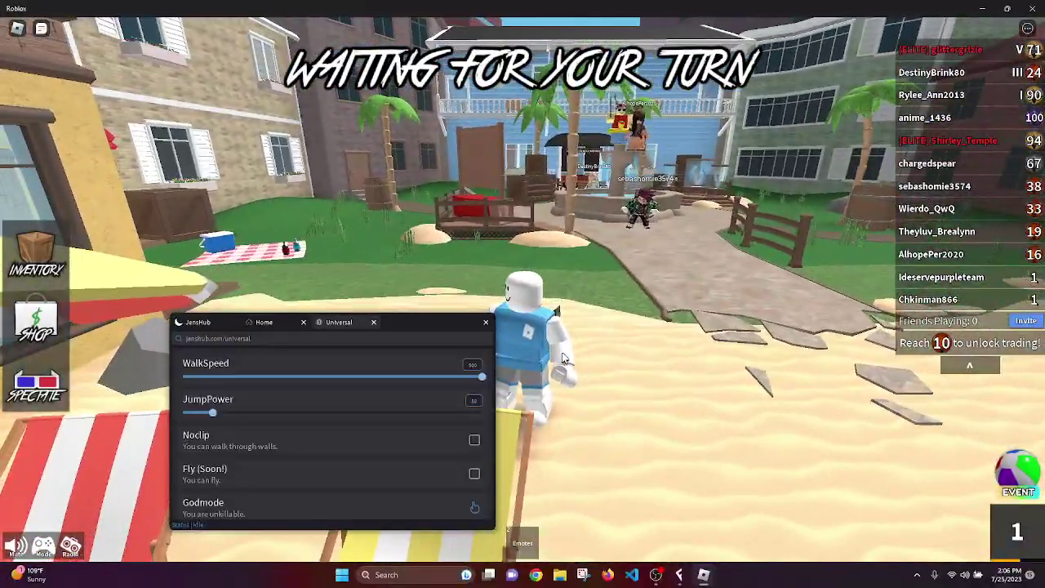
{"action": "key", "text": "w"}
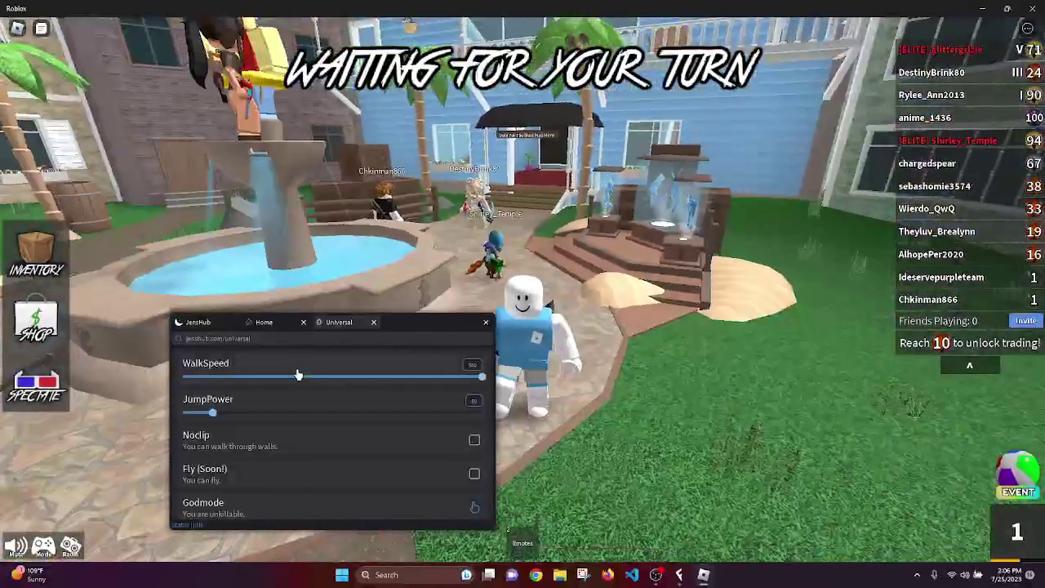
{"action": "left_click", "coordinate": [291, 379]}
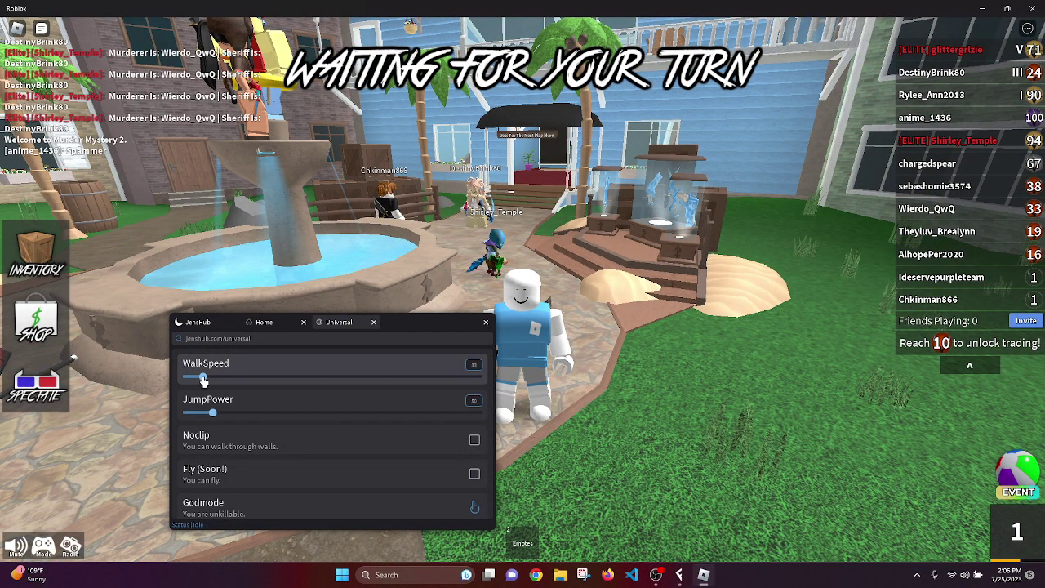
Raise JumpPower from 50 to about 126 and jump to roof height.
{"action": "key", "text": "w"}
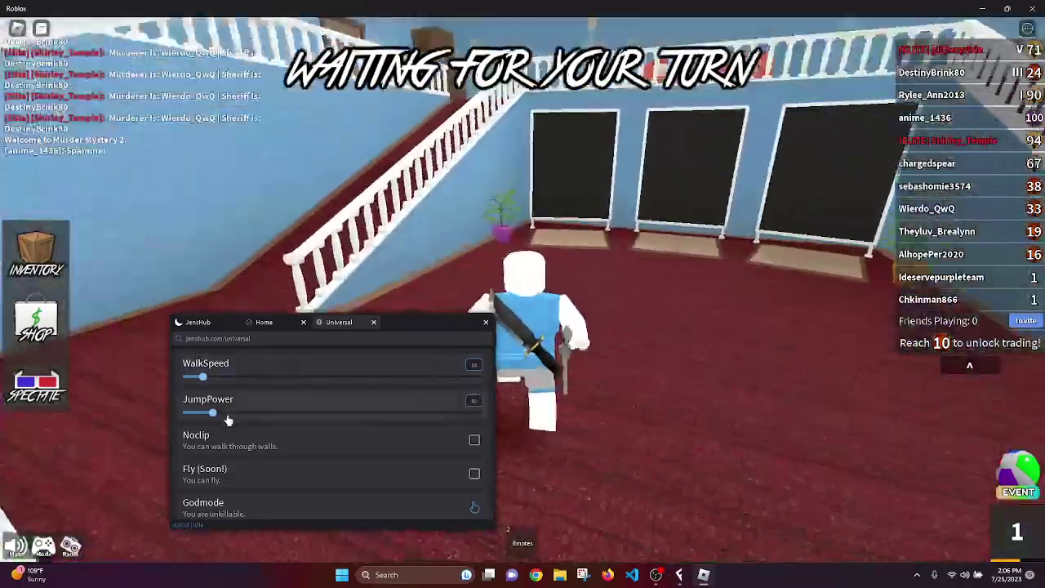
{"action": "left_click_drag", "start_coordinate": [228, 420], "coordinate": [261, 413]}
{"action": "key", "text": "space"}
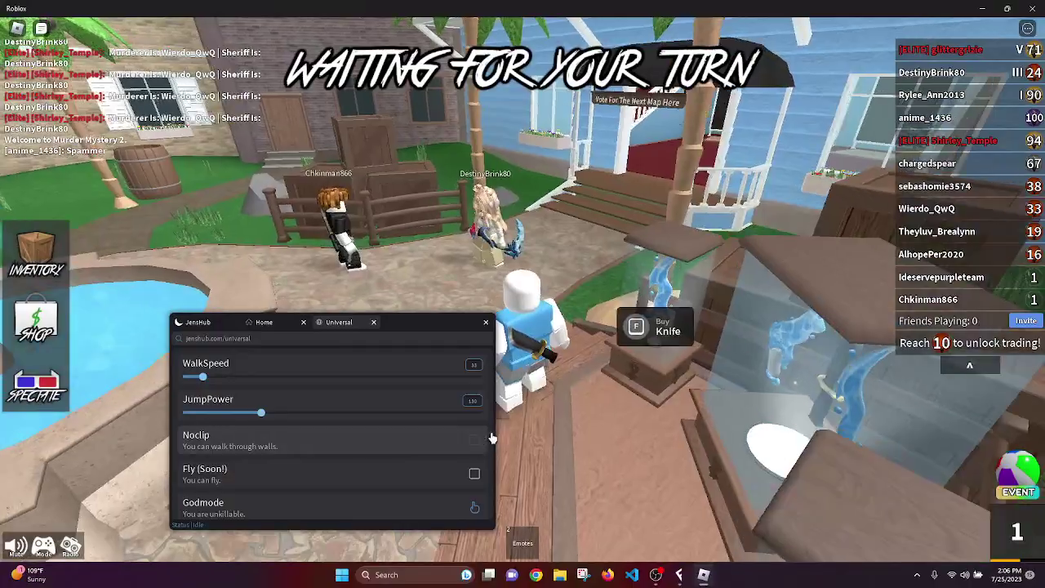
Turn on Noclip and move the avatar through houses and a brick wall.
{"action": "left_click", "coordinate": [474, 440]}
{"action": "key", "text": "w"}
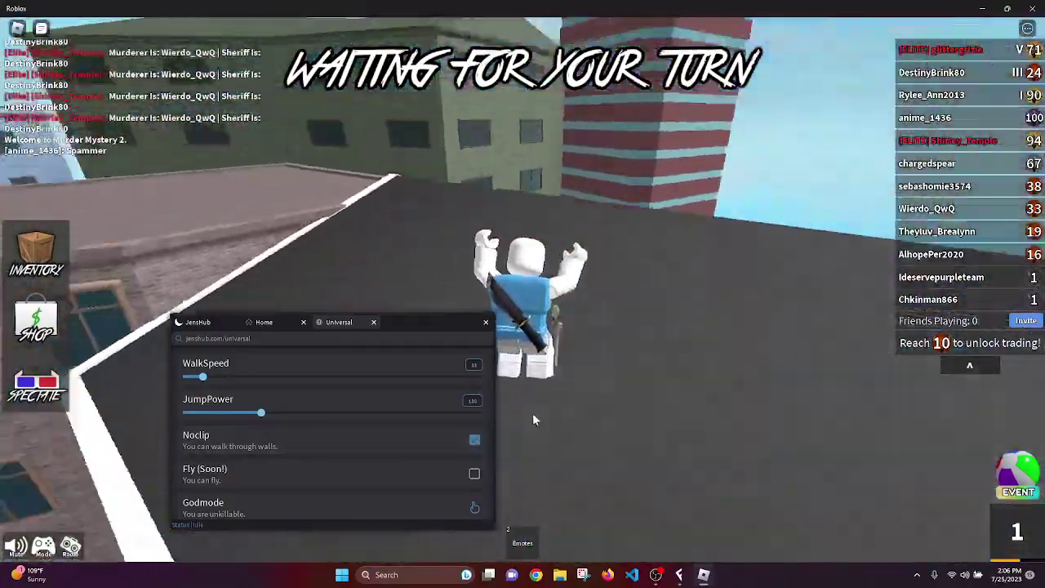
{"action": "key", "text": "w"}
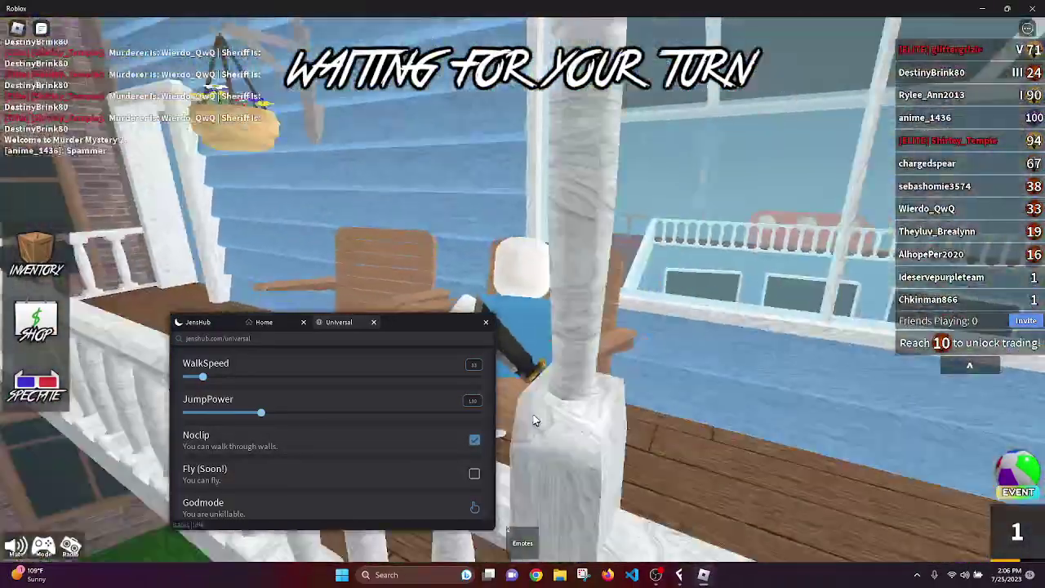
{"action": "key", "text": "w"}
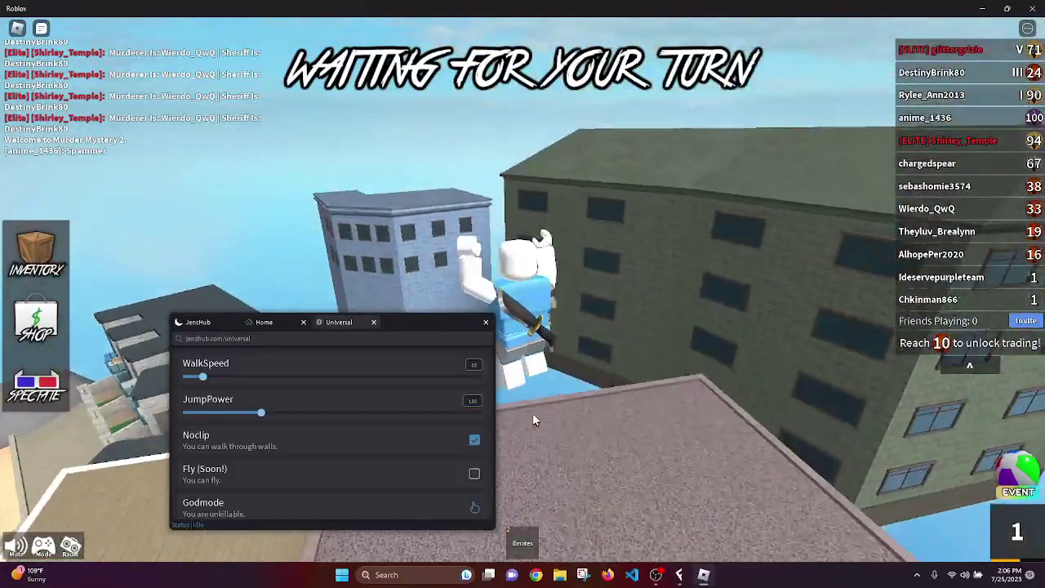
{"action": "key", "text": "w"}
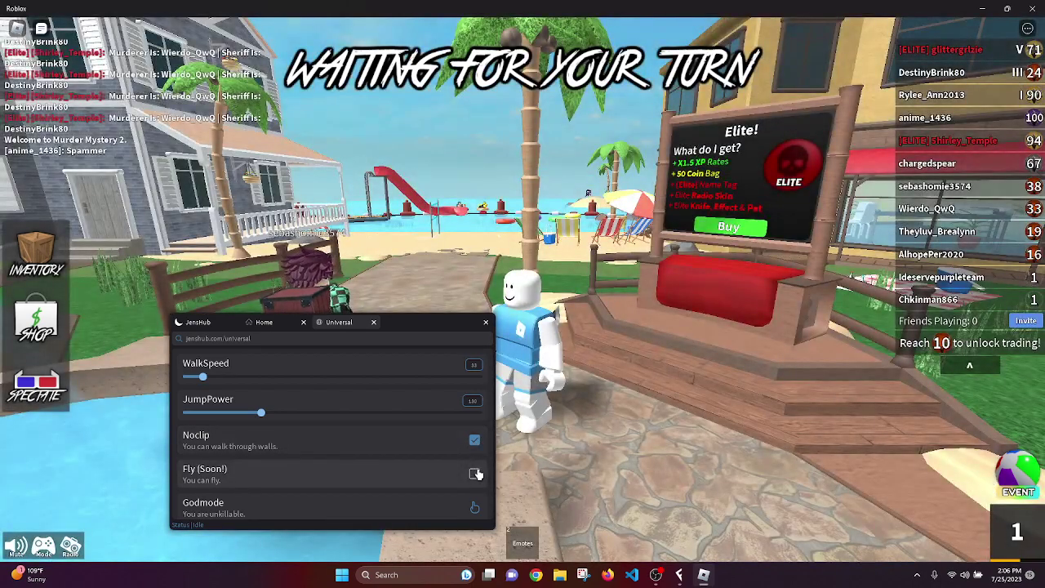
Scroll JensHub's Universal list while running the avatar toward the beach.
{"action": "key", "text": "w"}
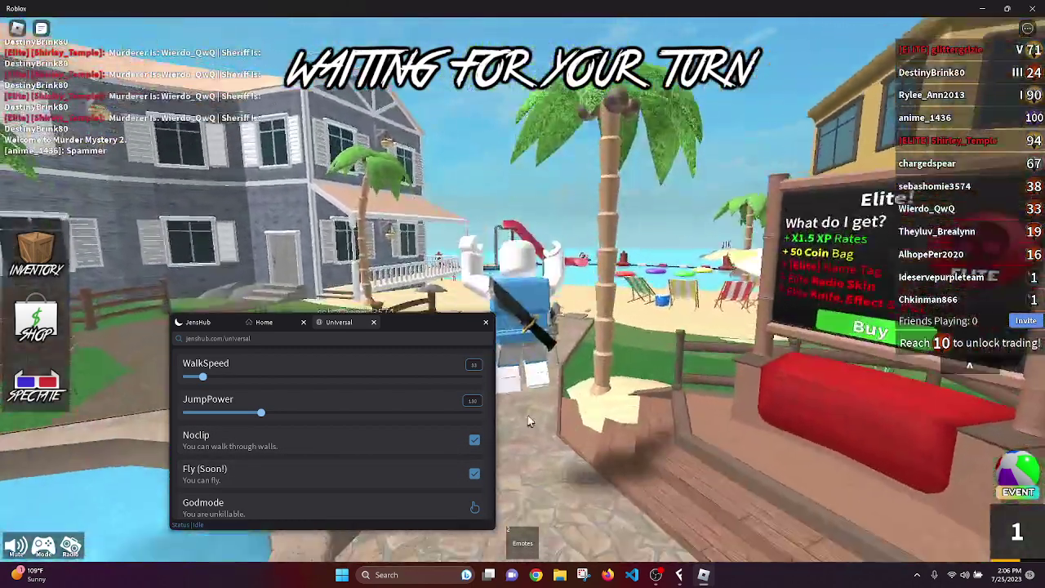
{"action": "scroll", "coordinate": [388, 472], "scroll_direction": "down", "scroll_amount": 1}
{"action": "scroll", "coordinate": [388, 472], "scroll_direction": "down", "scroll_amount": 4}
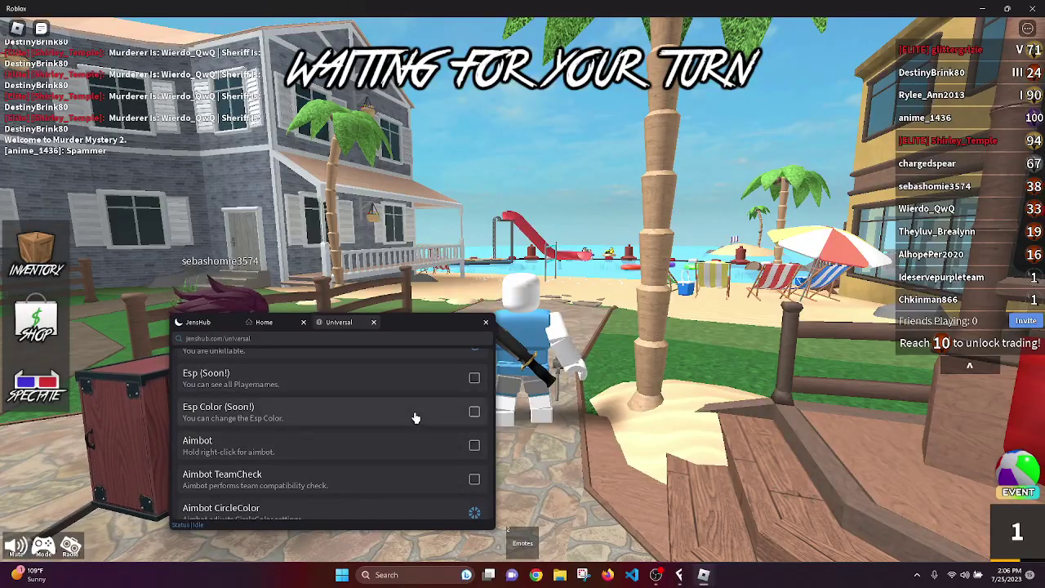
{"action": "scroll", "coordinate": [420, 423], "scroll_direction": "up", "scroll_amount": 2}
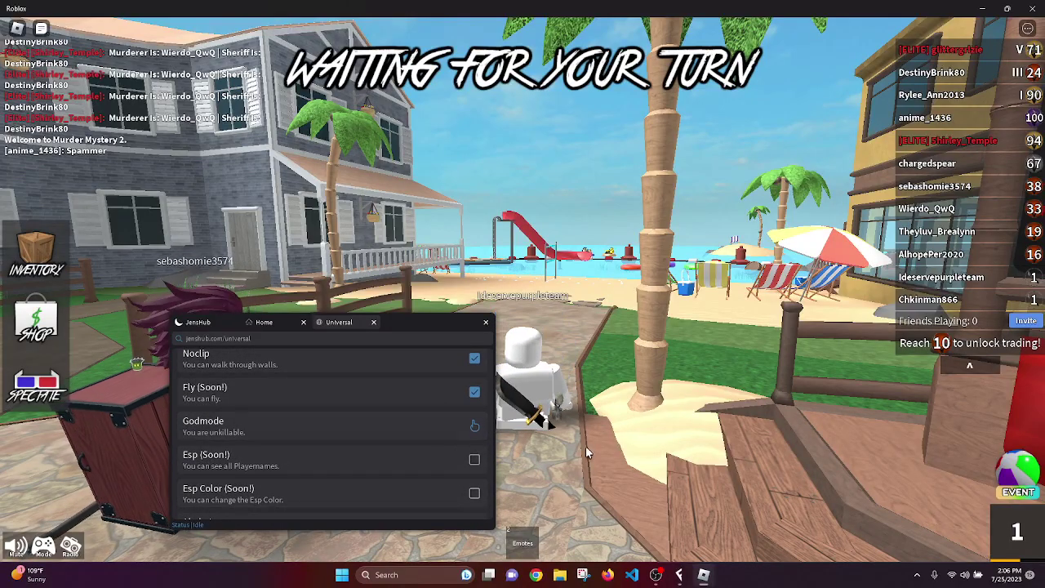
{"action": "key", "text": "Left"}
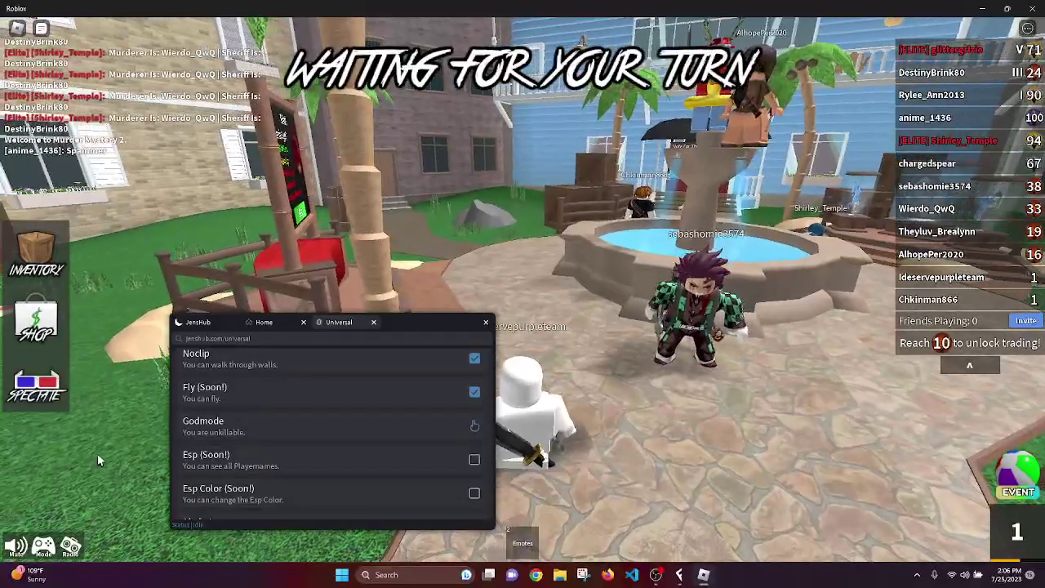
Reset the character with Esc, R and Enter, then run along the path to the sand.
{"action": "key", "text": "Escape"}
{"action": "key", "text": "r"}
{"action": "key", "text": "Return"}
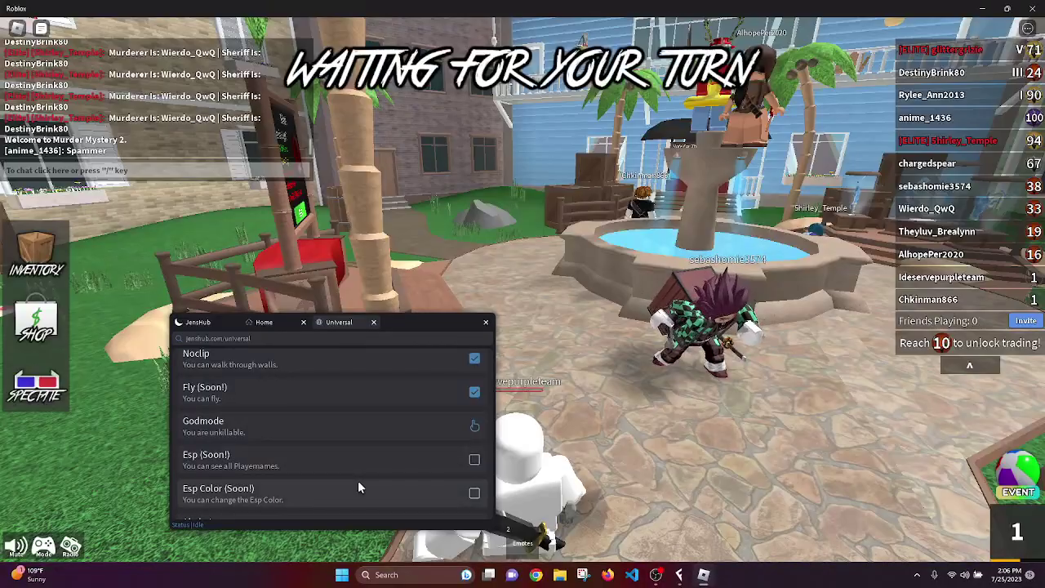
{"action": "key", "text": "w"}
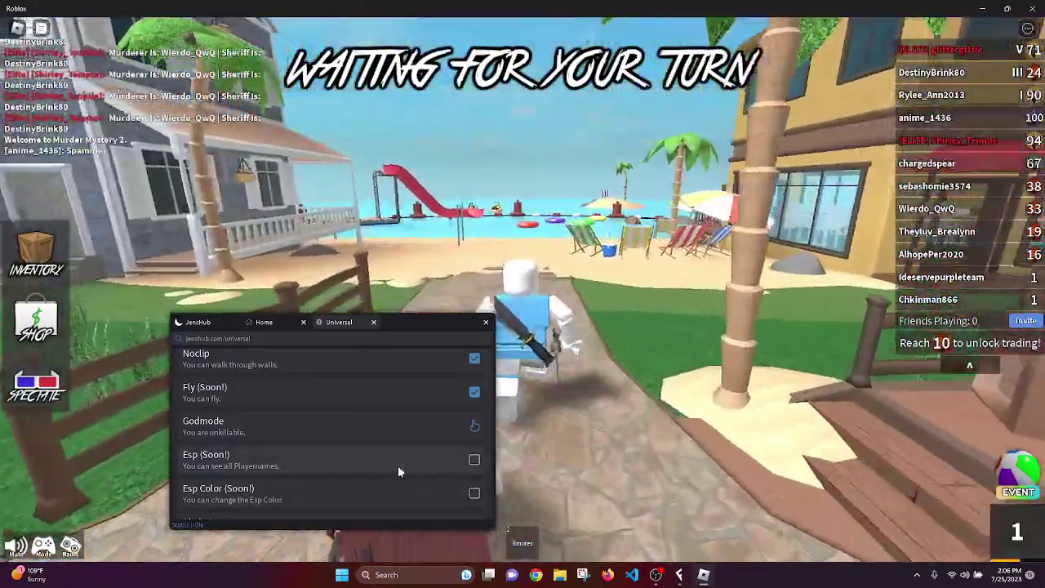
{"action": "key", "text": "w"}
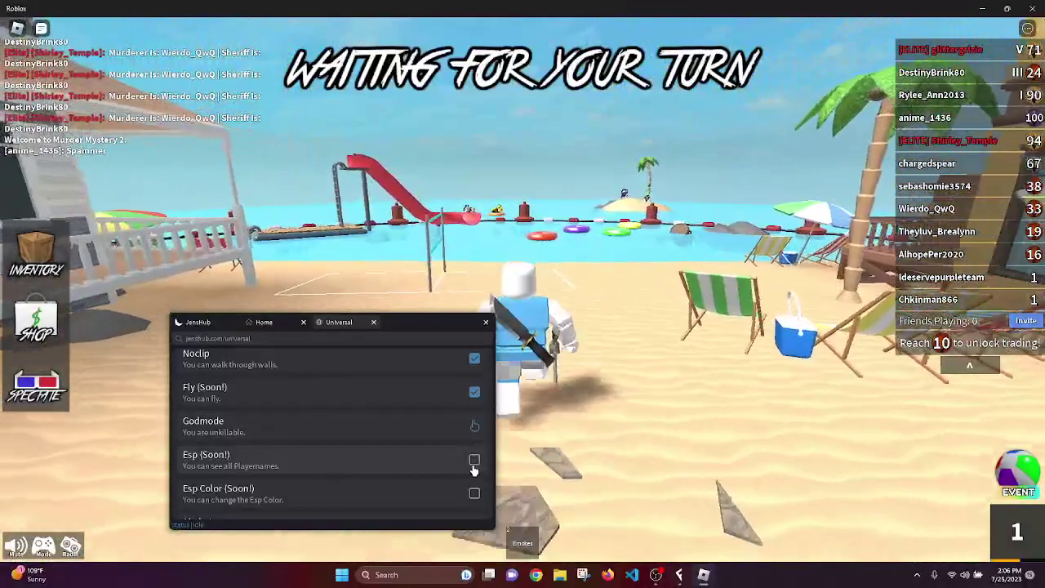
Scroll further down the Universal list toward the Aimbot options while moving the avatar.
{"action": "scroll", "coordinate": [473, 467], "scroll_direction": "down", "scroll_amount": 2}
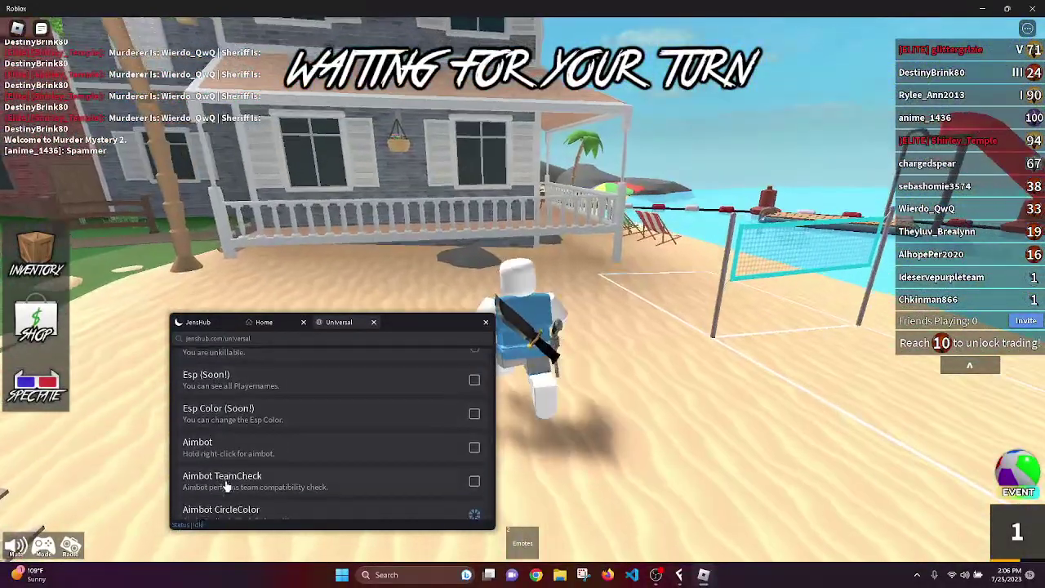
{"action": "key", "text": "w"}
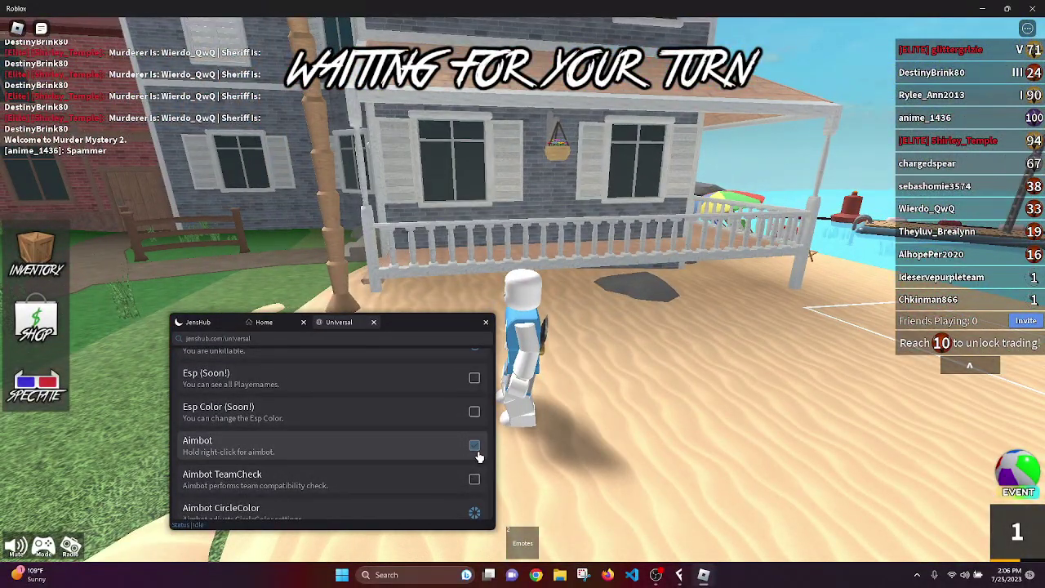
{"action": "key", "text": "a"}
{"action": "scroll", "coordinate": [367, 461], "scroll_direction": "down", "scroll_amount": 2}
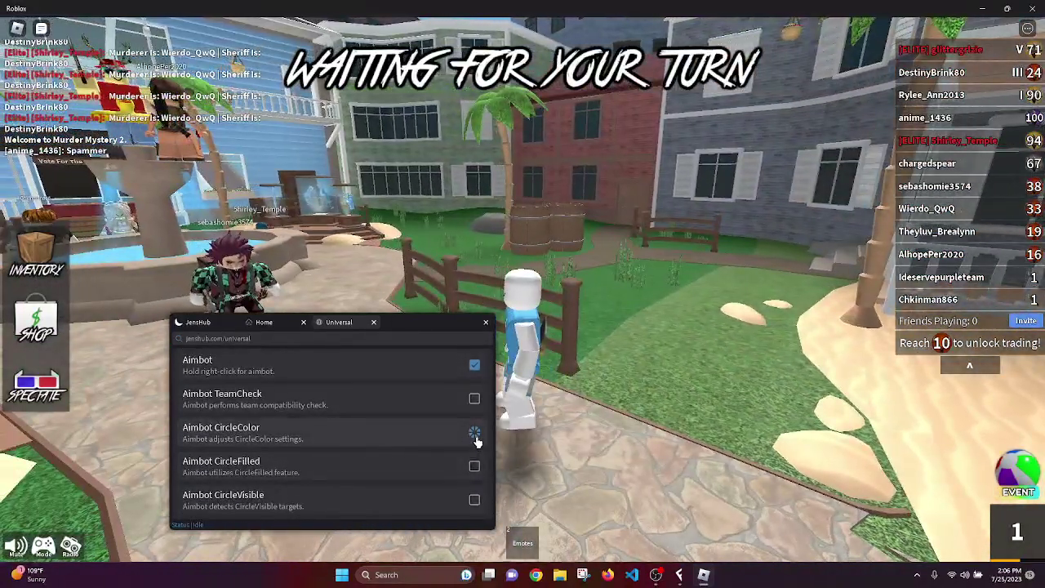
Change the Aimbot circle colour from red to blue.
{"action": "left_click", "coordinate": [475, 434]}
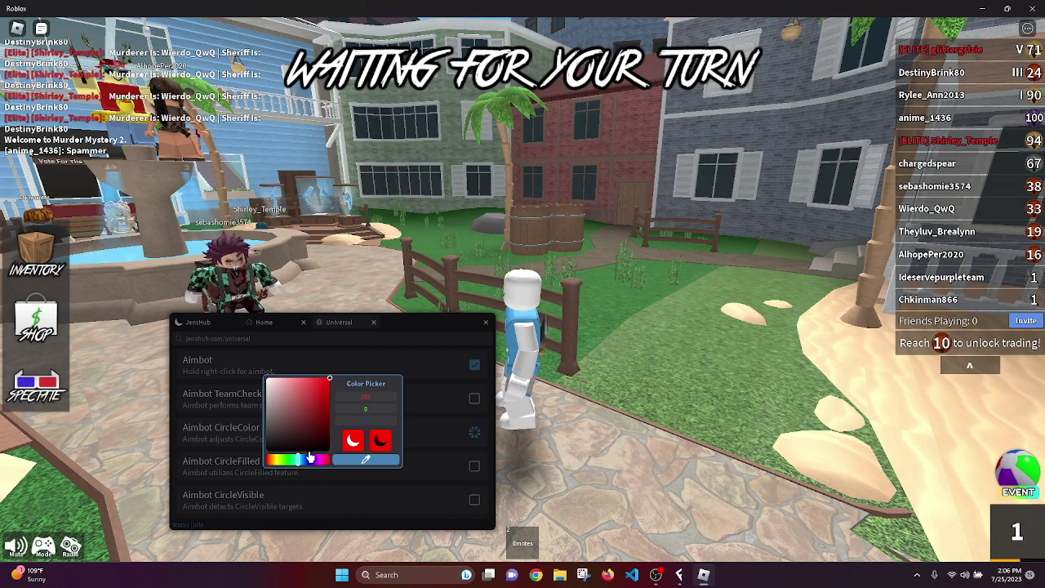
{"action": "left_click", "coordinate": [371, 469]}
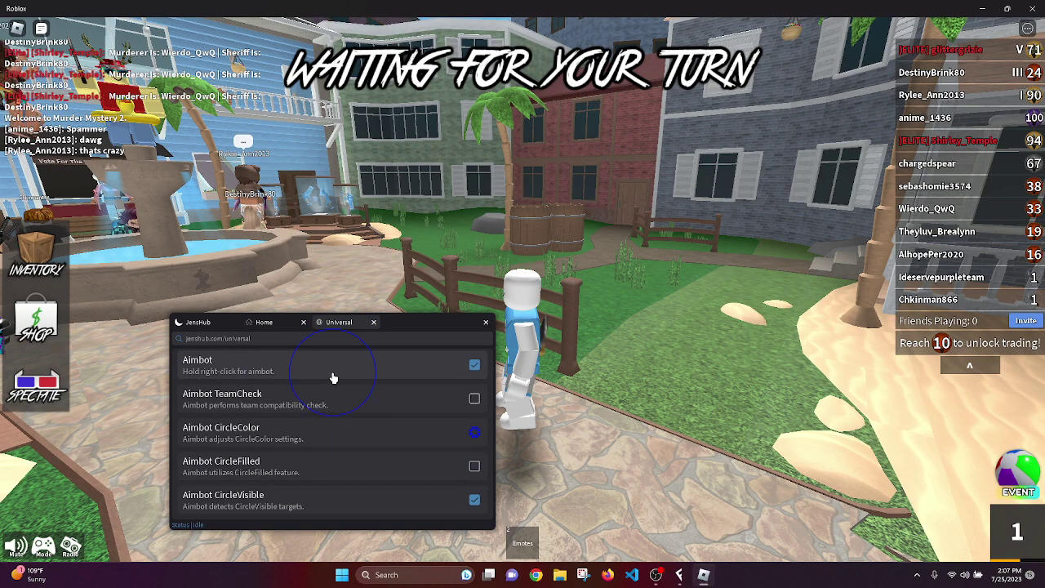
Turn Noclip on in JensHub's Universal page and walk the character through the grey wall.
{"action": "scroll", "coordinate": [333, 377], "scroll_direction": "down", "scroll_amount": 5}
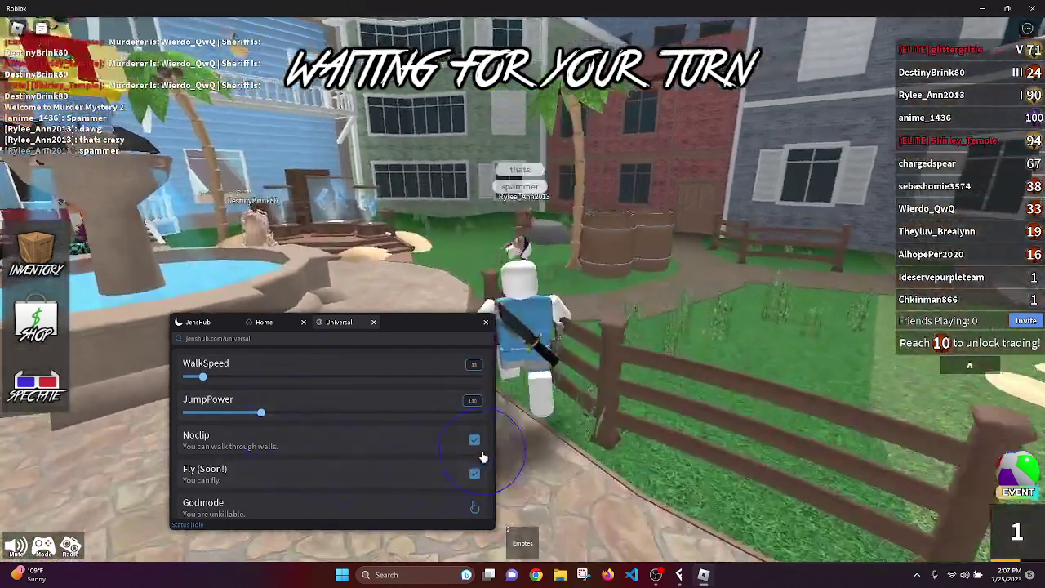
{"action": "left_click", "coordinate": [474, 442]}
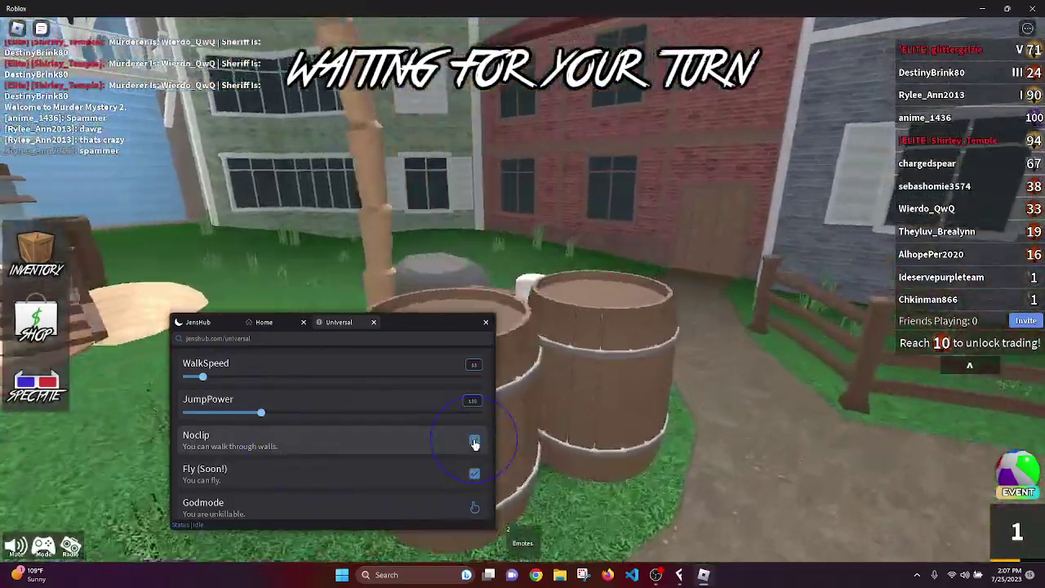
{"action": "left_click", "coordinate": [519, 418]}
{"action": "key", "text": "w"}
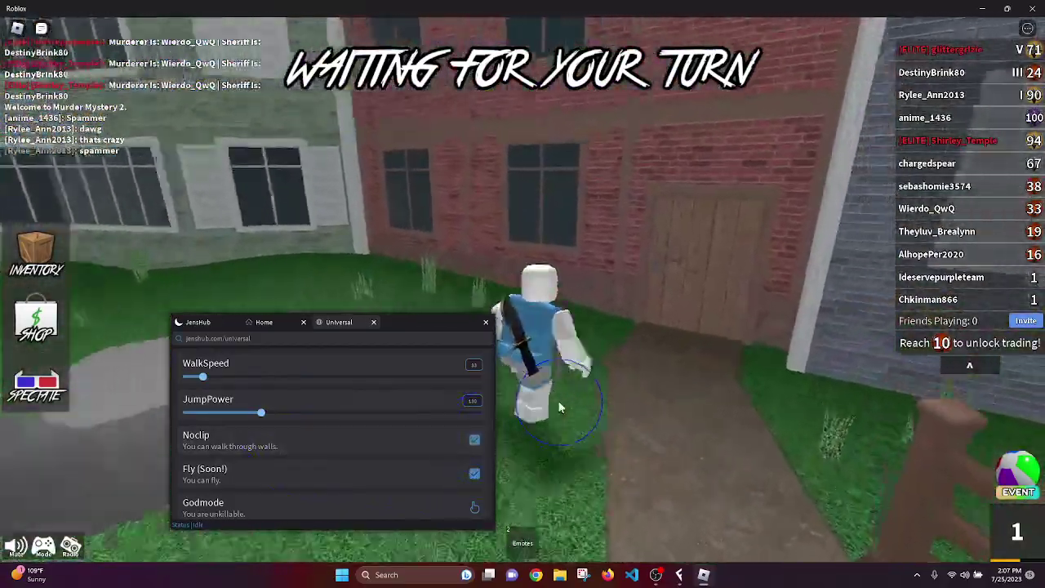
{"action": "key", "text": "w"}
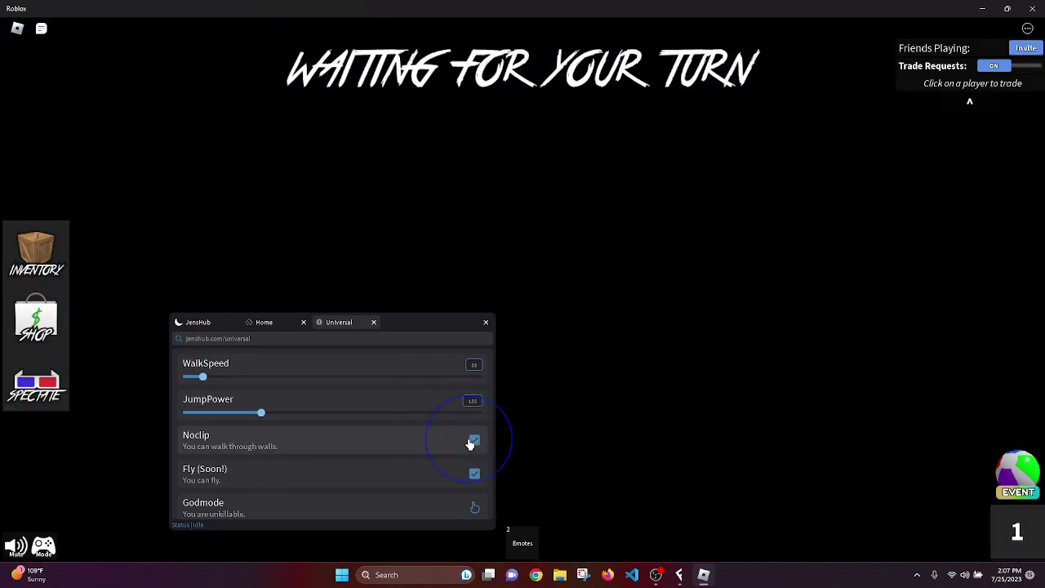
Switch Noclip off, walk out to the fountain, and show JensHub's Home page with account info.
{"action": "left_click", "coordinate": [471, 442]}
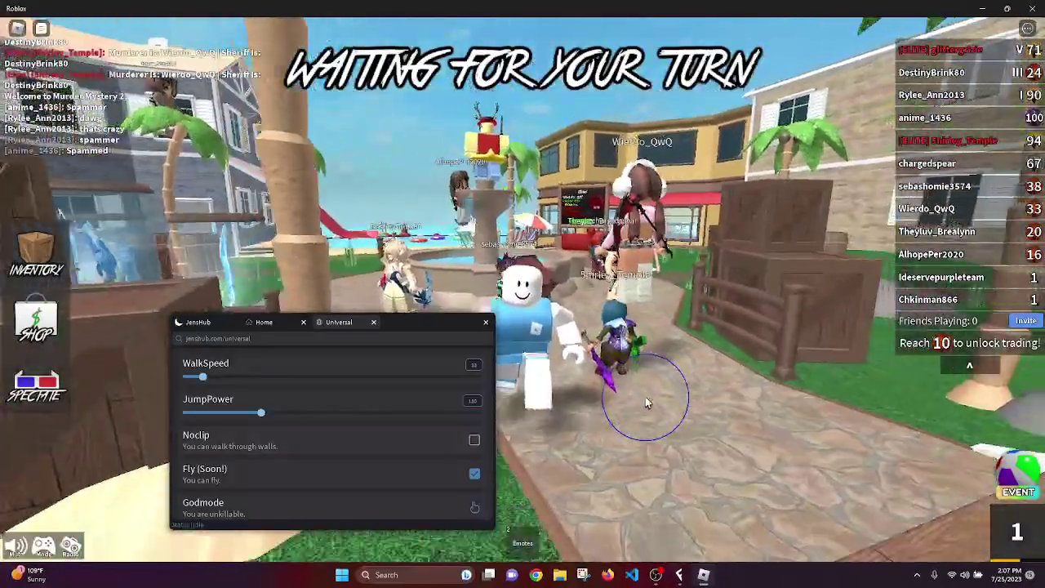
{"action": "key", "text": "s"}
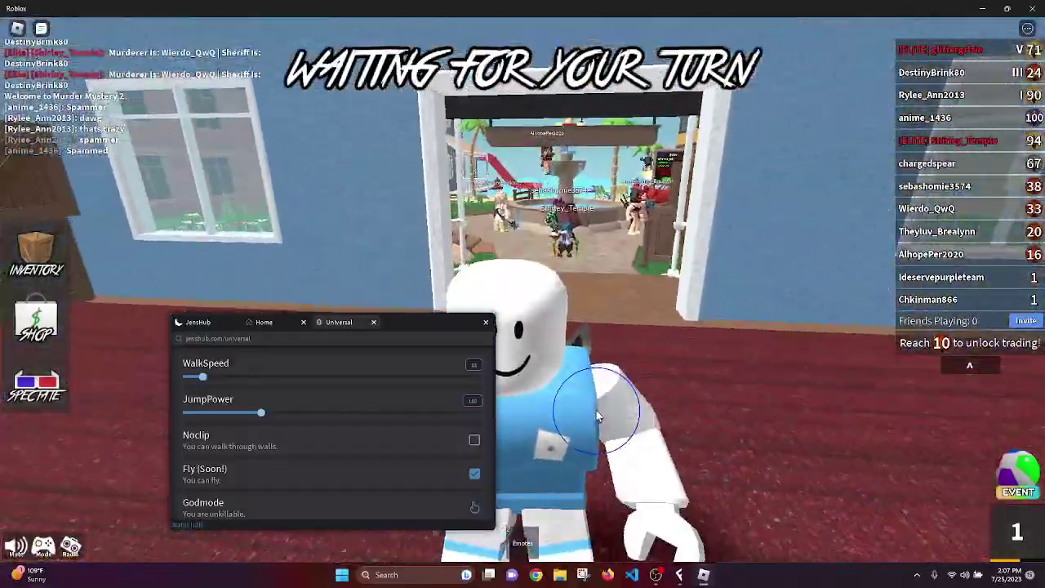
{"action": "key", "text": "w"}
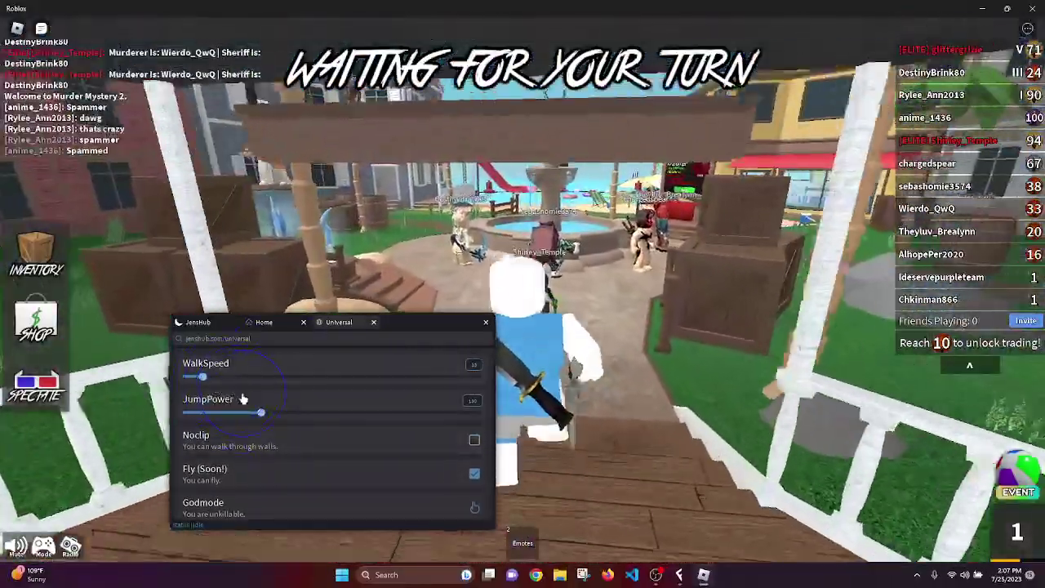
{"action": "key", "text": "w"}
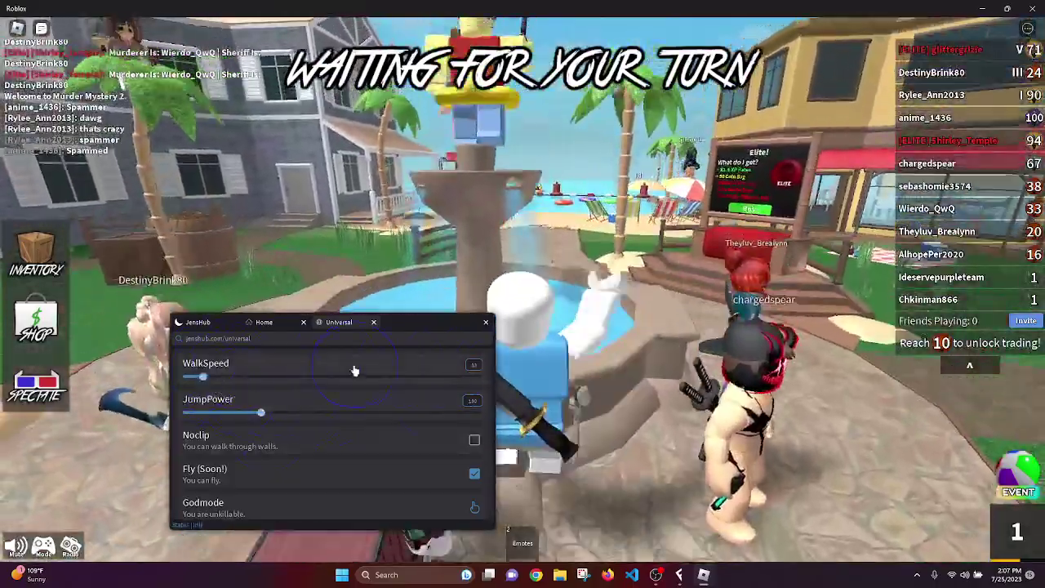
{"action": "left_click", "coordinate": [263, 322]}
Walk onto the beach, open JensHub's MM2 features, and turn on Auto Grab Gun.
{"action": "key", "text": "w"}
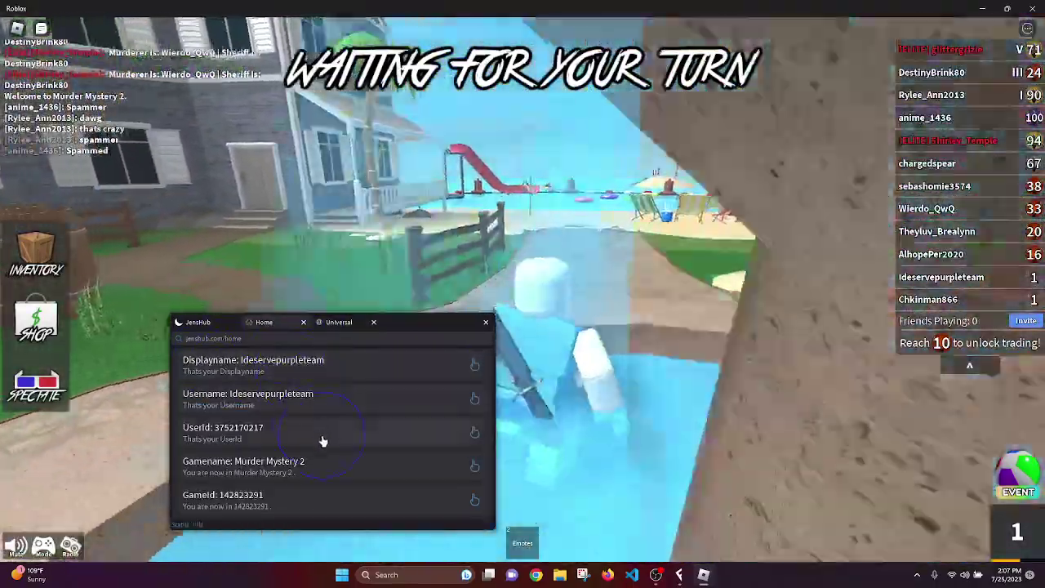
{"action": "key", "text": "w"}
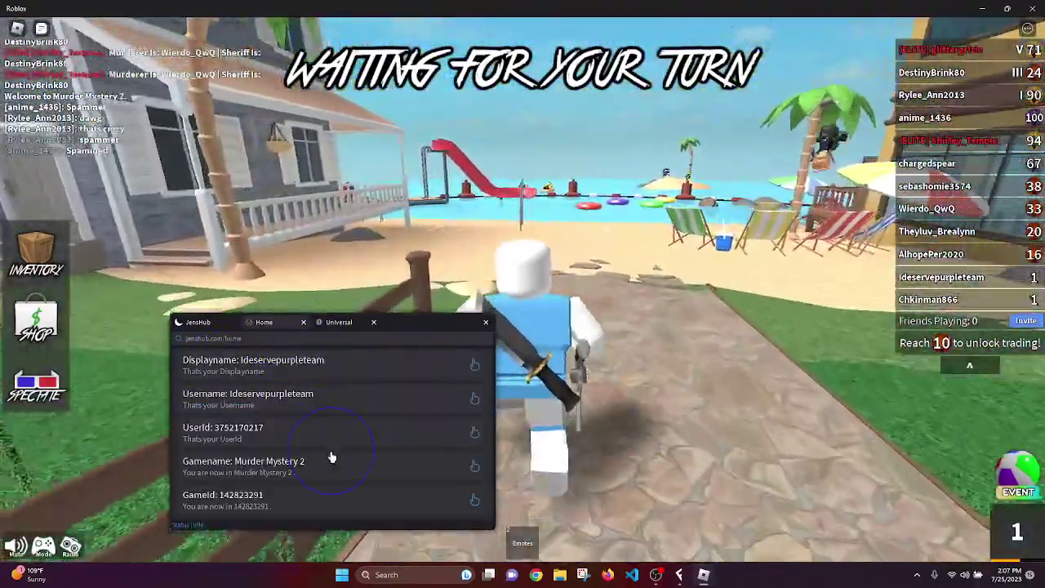
{"action": "key", "text": "w"}
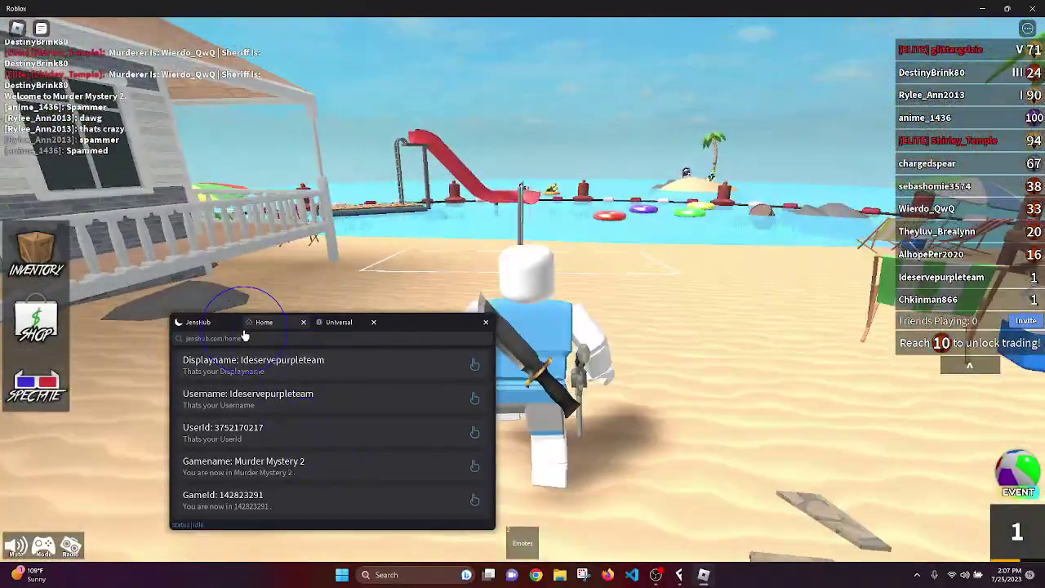
{"action": "left_click", "coordinate": [208, 321]}
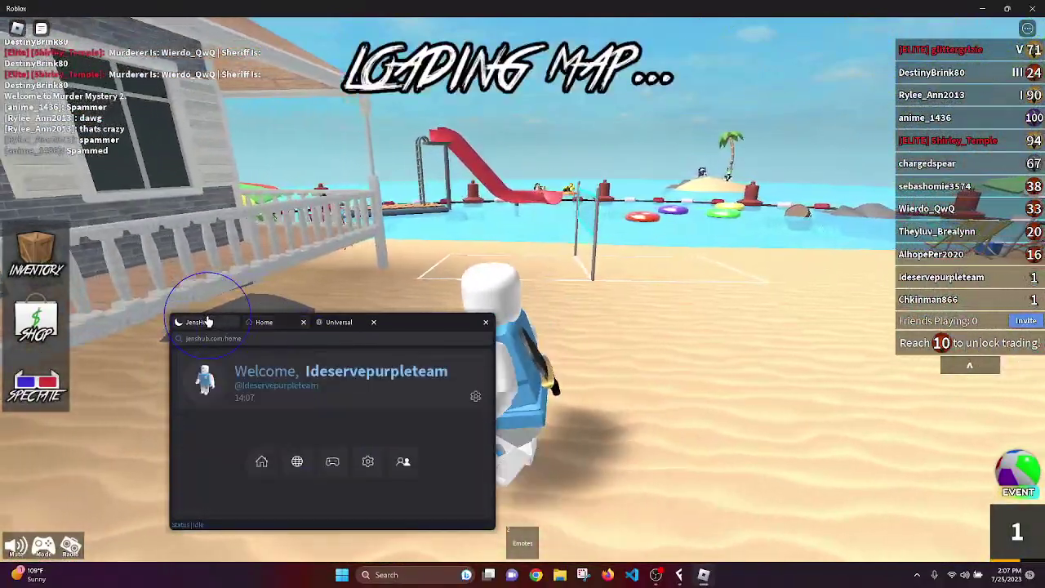
{"action": "left_click", "coordinate": [316, 462]}
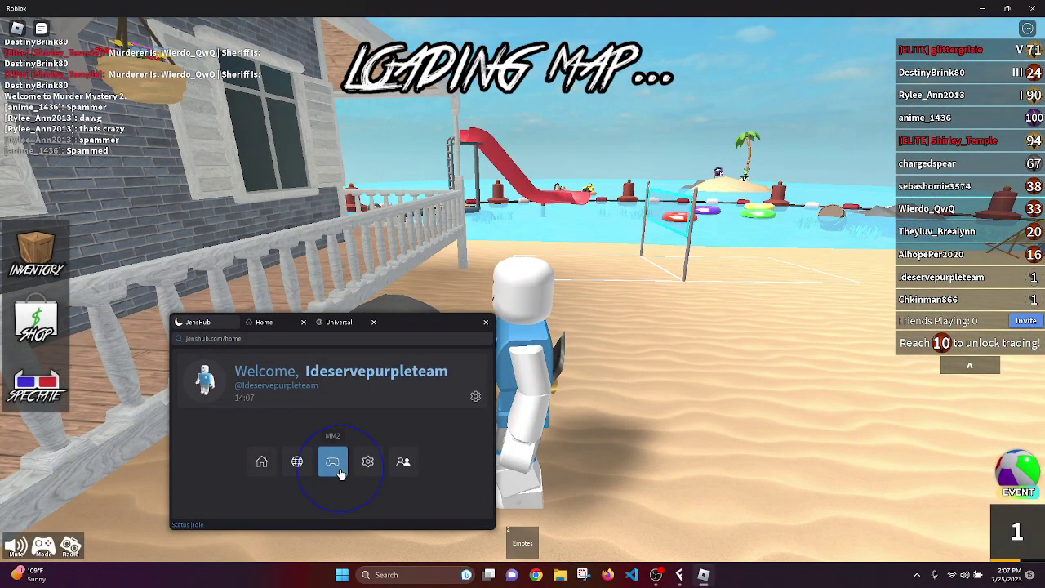
{"action": "scroll", "coordinate": [323, 422], "scroll_direction": "up", "scroll_amount": 1}
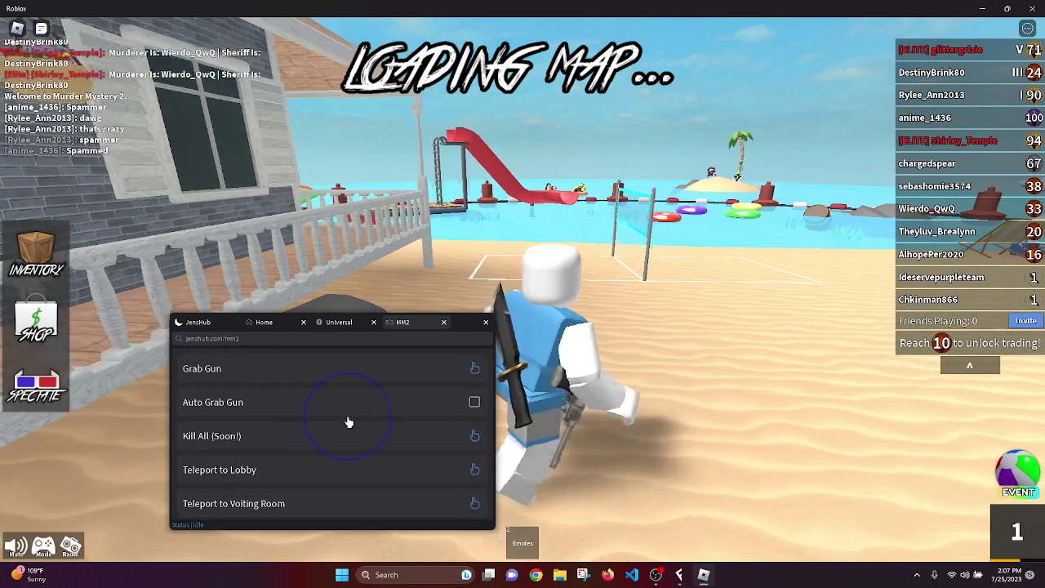
{"action": "left_click", "coordinate": [479, 407]}
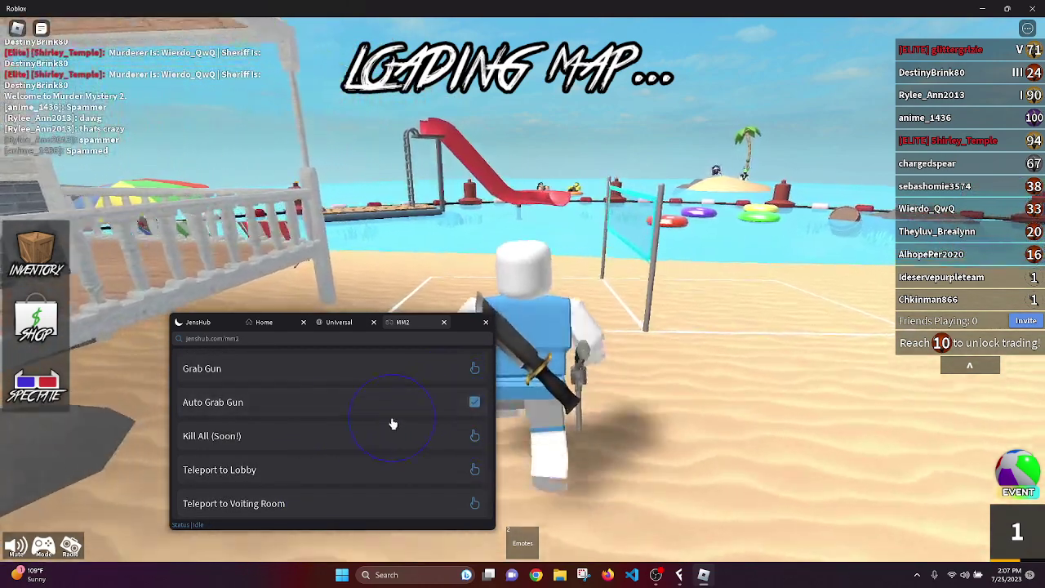
Teleport the character to the map, to the lobby twice, then to the sheriff.
{"action": "scroll", "coordinate": [356, 451], "scroll_direction": "down", "scroll_amount": 2}
{"action": "left_click", "coordinate": [356, 451]}
{"action": "scroll", "coordinate": [355, 451], "scroll_direction": "up", "scroll_amount": 2}
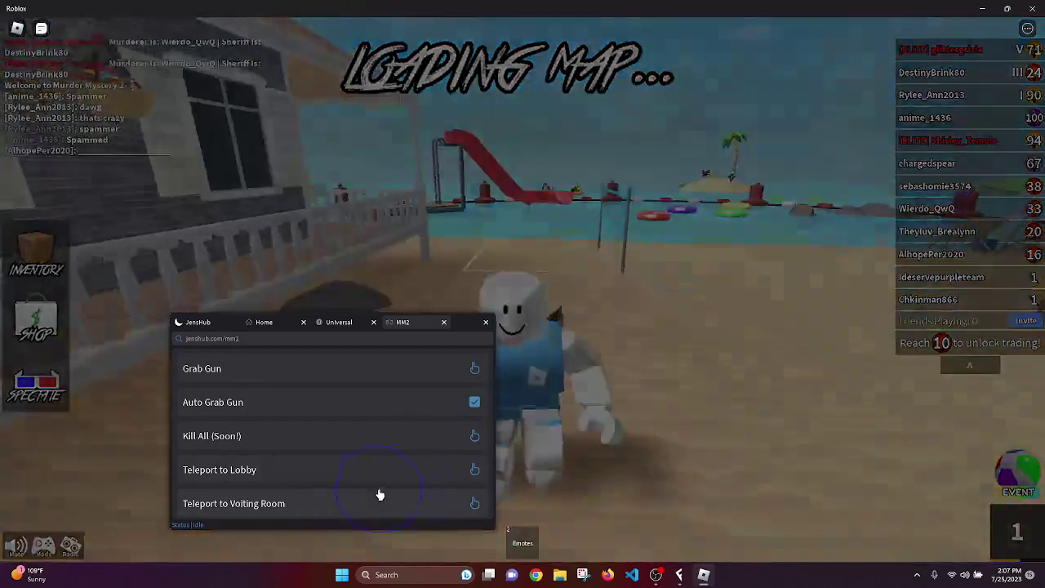
{"action": "left_click", "coordinate": [381, 484]}
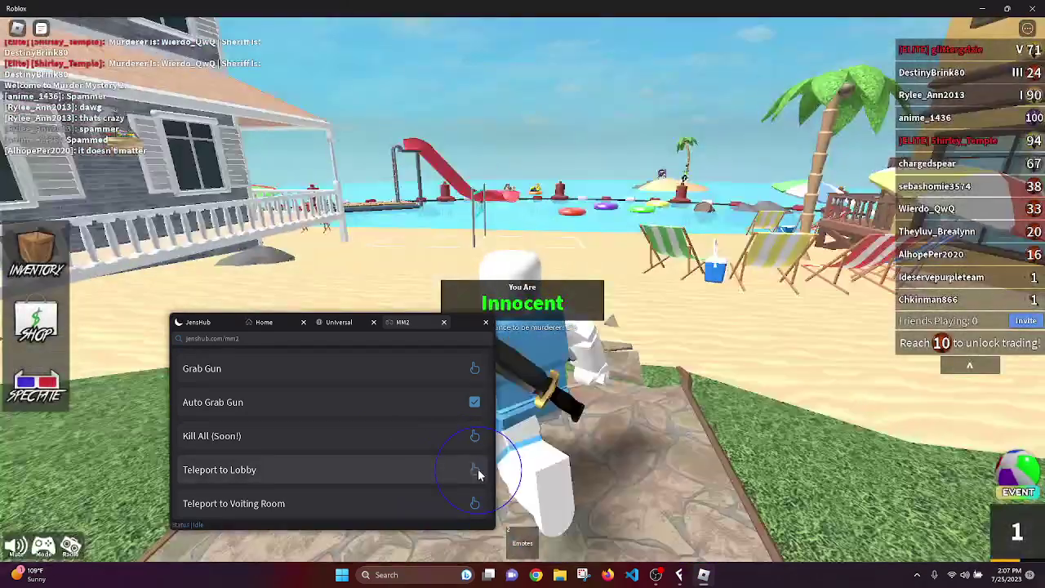
{"action": "left_click", "coordinate": [477, 472]}
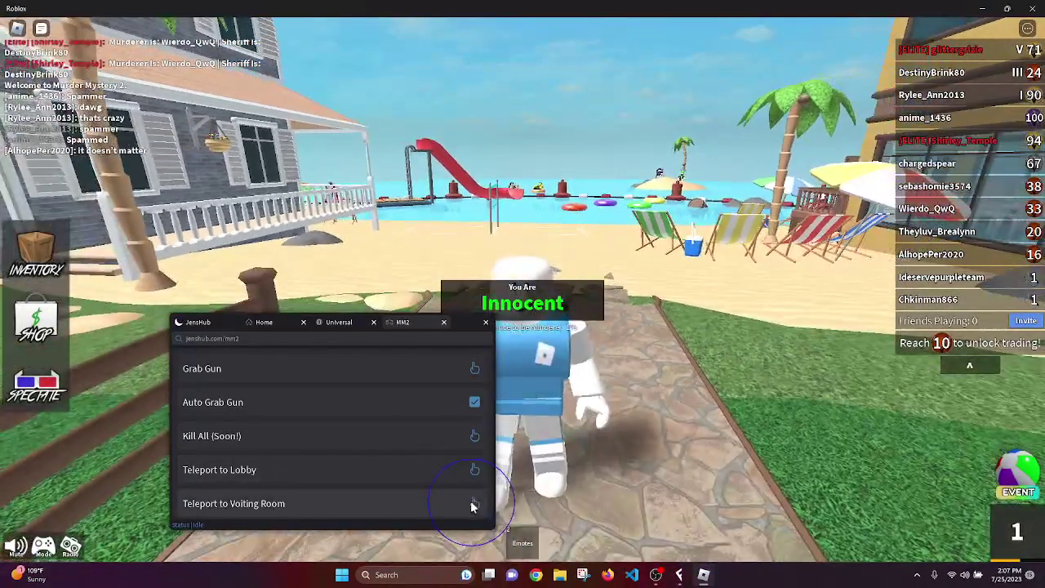
{"action": "scroll", "coordinate": [471, 499], "scroll_direction": "down", "scroll_amount": 2}
{"action": "left_click", "coordinate": [463, 496]}
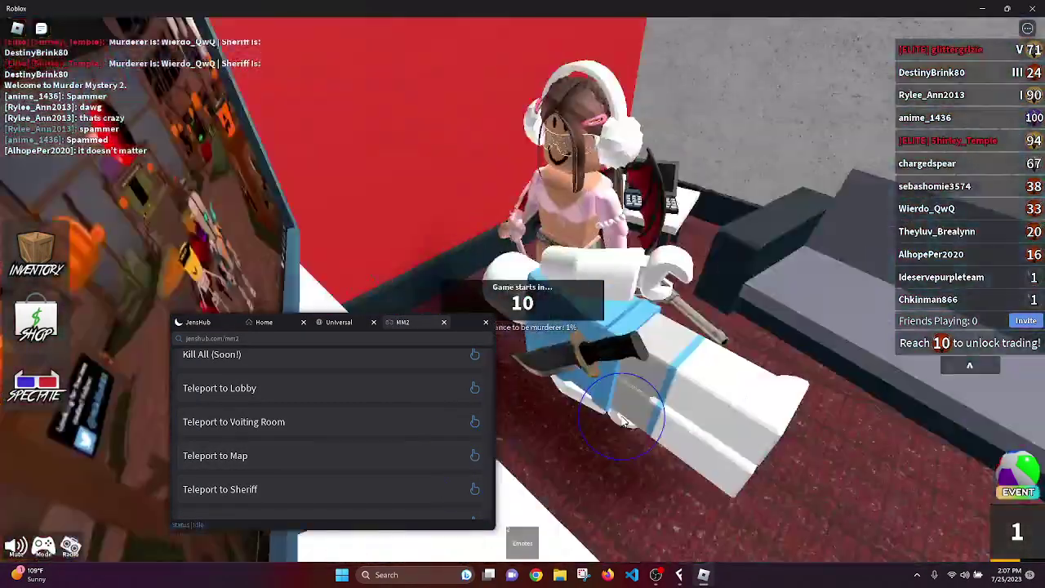
Teleport the character to the sheriff and the murderer several more times.
{"action": "scroll", "coordinate": [266, 492], "scroll_direction": "down", "scroll_amount": 2}
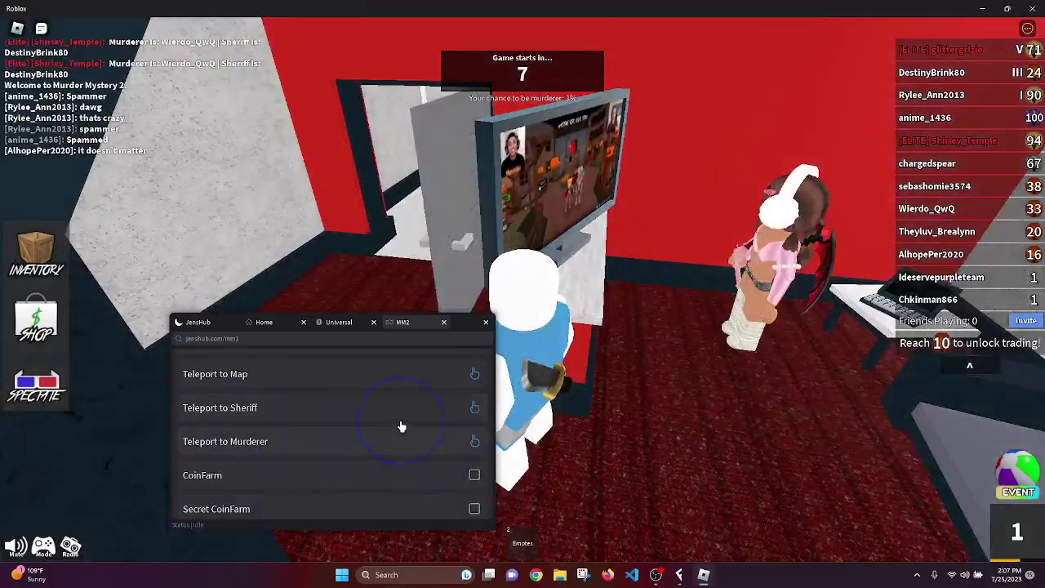
{"action": "left_click", "coordinate": [440, 413]}
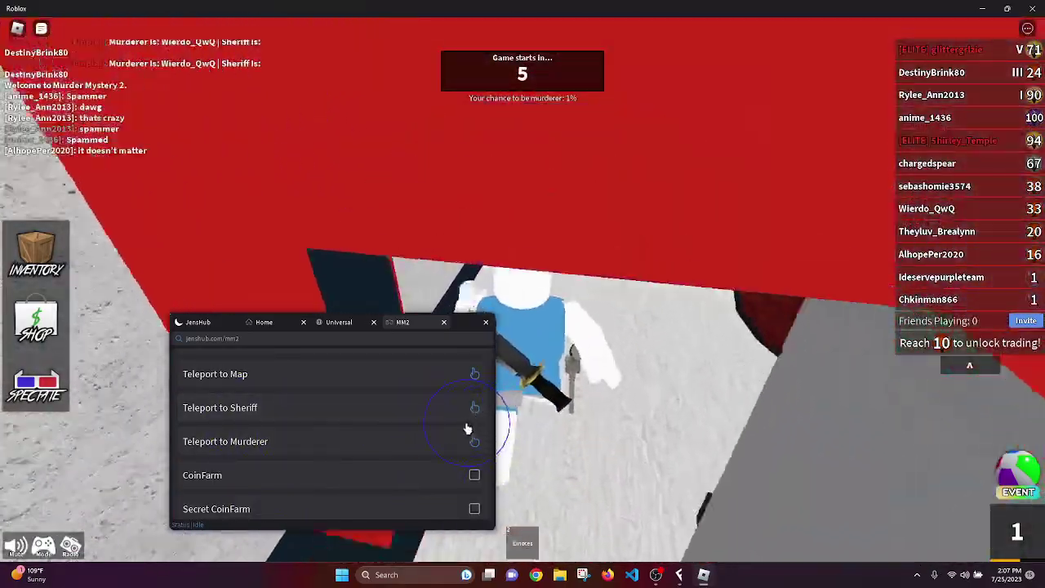
{"action": "scroll", "coordinate": [466, 427], "scroll_direction": "down", "scroll_amount": 2}
{"action": "scroll", "coordinate": [473, 427], "scroll_direction": "up", "scroll_amount": 2}
{"action": "left_click", "coordinate": [463, 435]}
{"action": "left_click", "coordinate": [648, 415]}
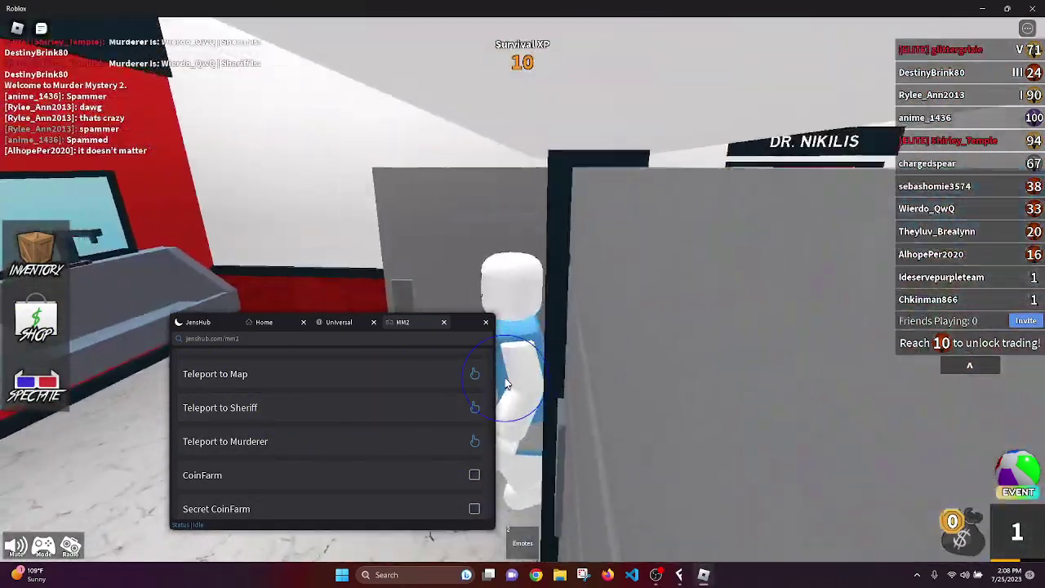
{"action": "left_click", "coordinate": [504, 383]}
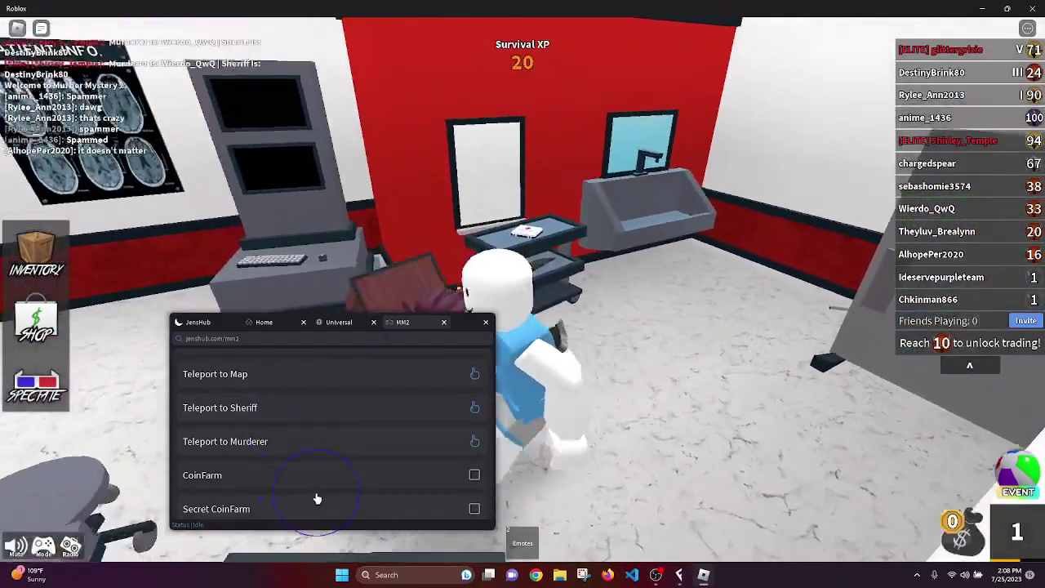
{"action": "left_click", "coordinate": [283, 441]}
{"action": "scroll", "coordinate": [283, 441], "scroll_direction": "down", "scroll_amount": 2}
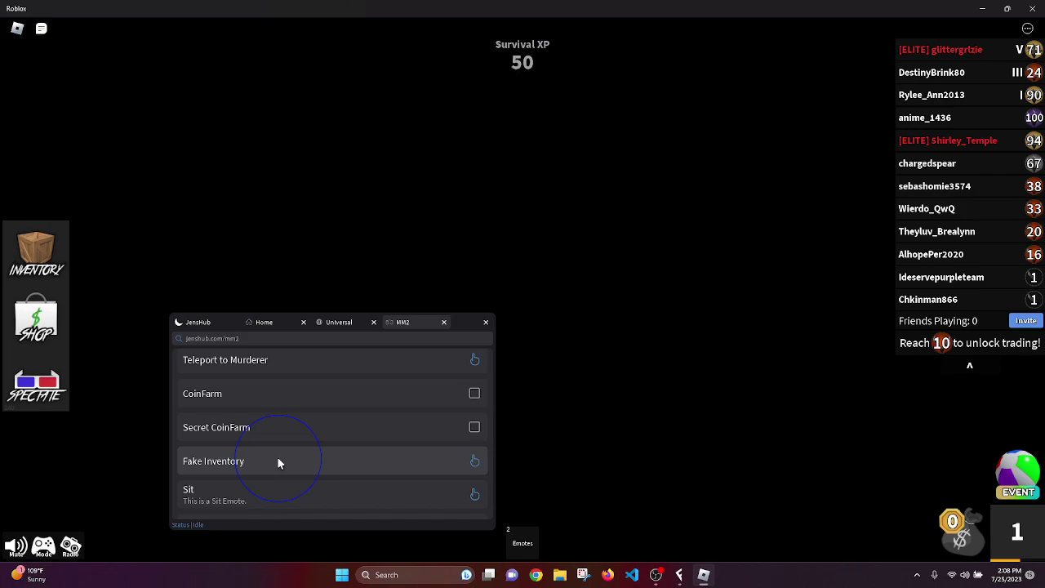
{"action": "left_click", "coordinate": [170, 310]}
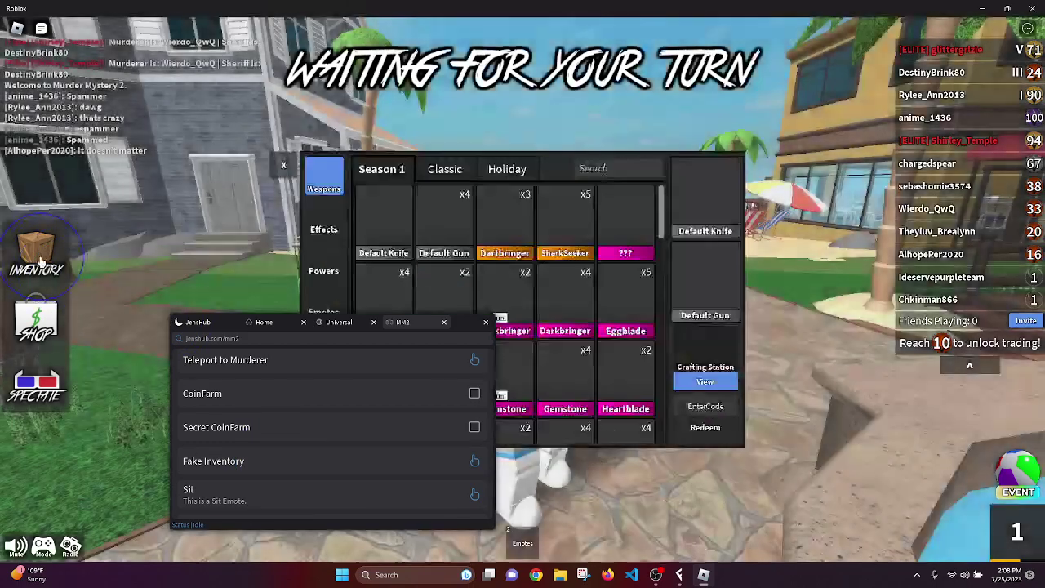
{"action": "left_click", "coordinate": [462, 214]}
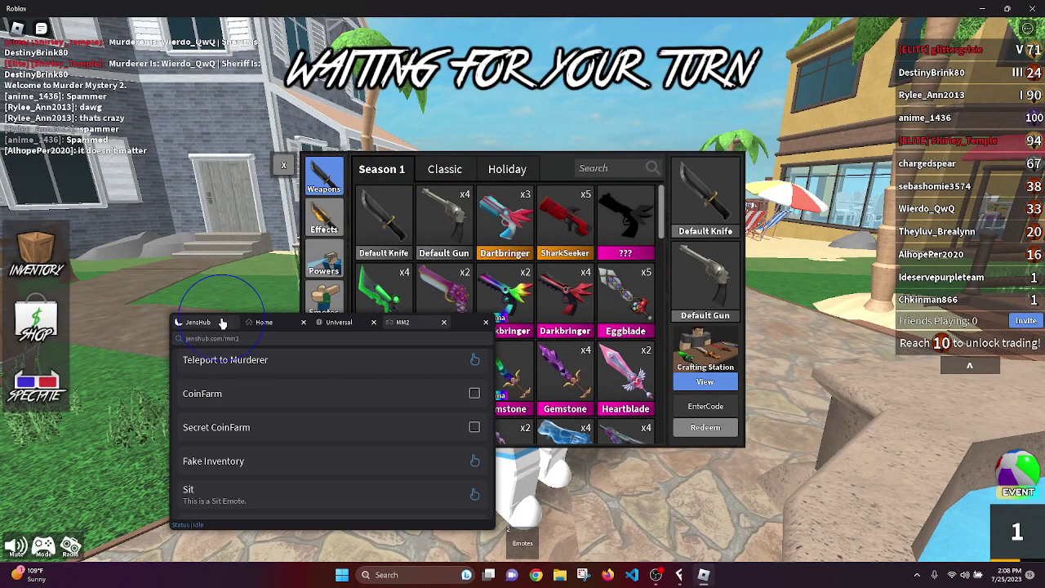
{"action": "left_click", "coordinate": [956, 353]}
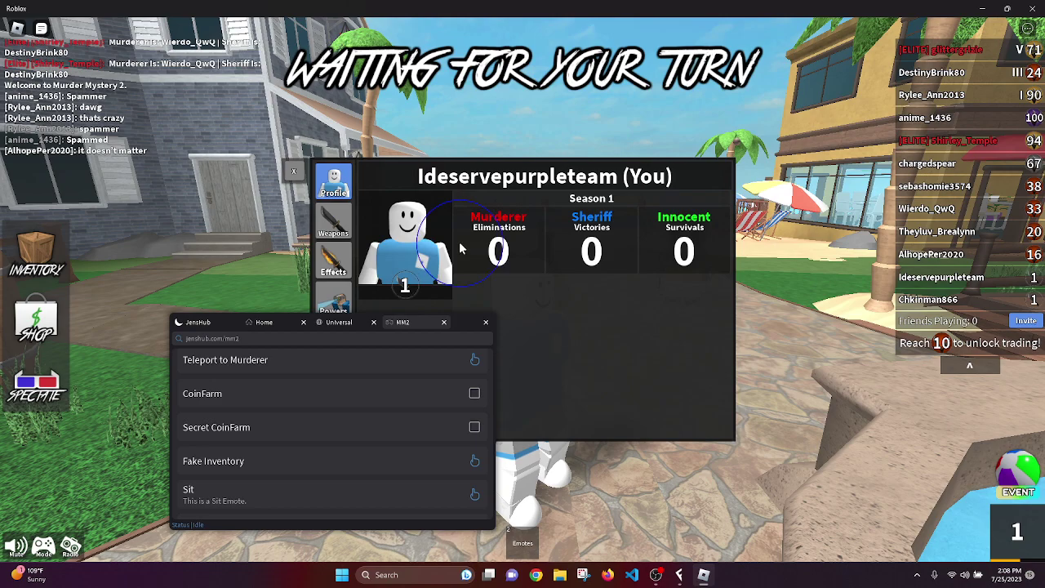
{"action": "left_click", "coordinate": [356, 218]}
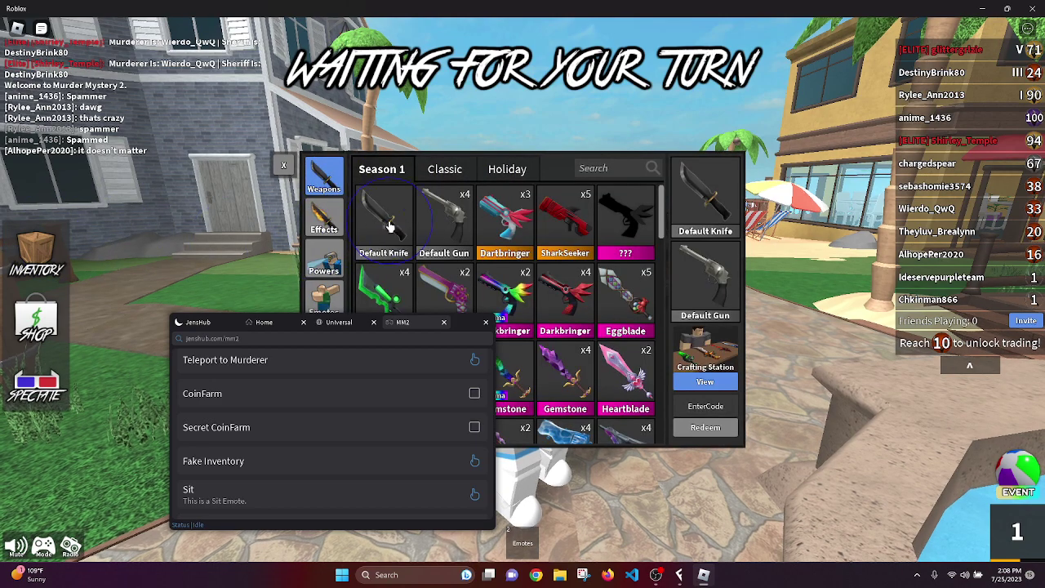
{"action": "left_click", "coordinate": [578, 236]}
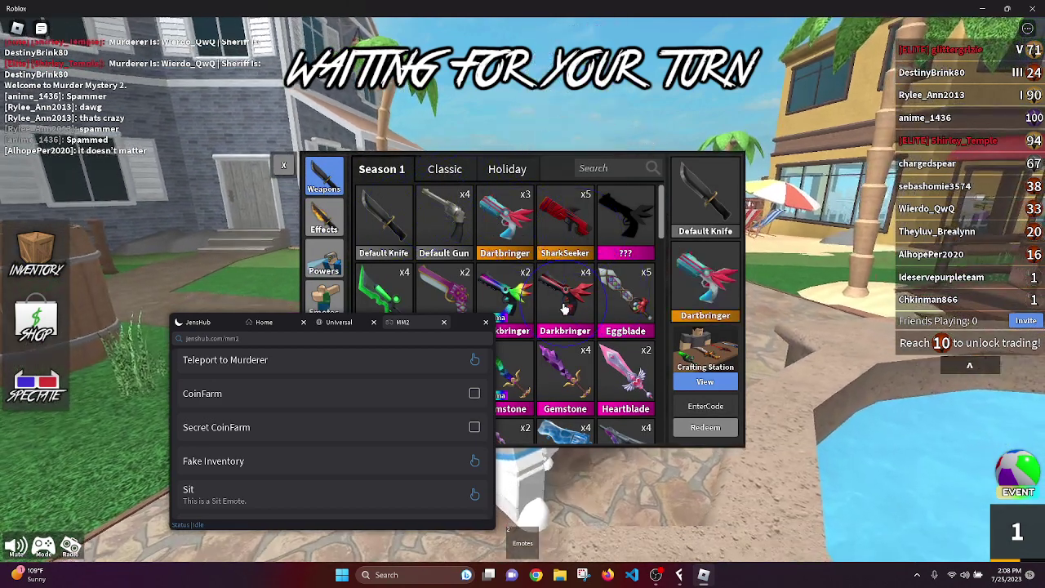
{"action": "left_click", "coordinate": [281, 162]}
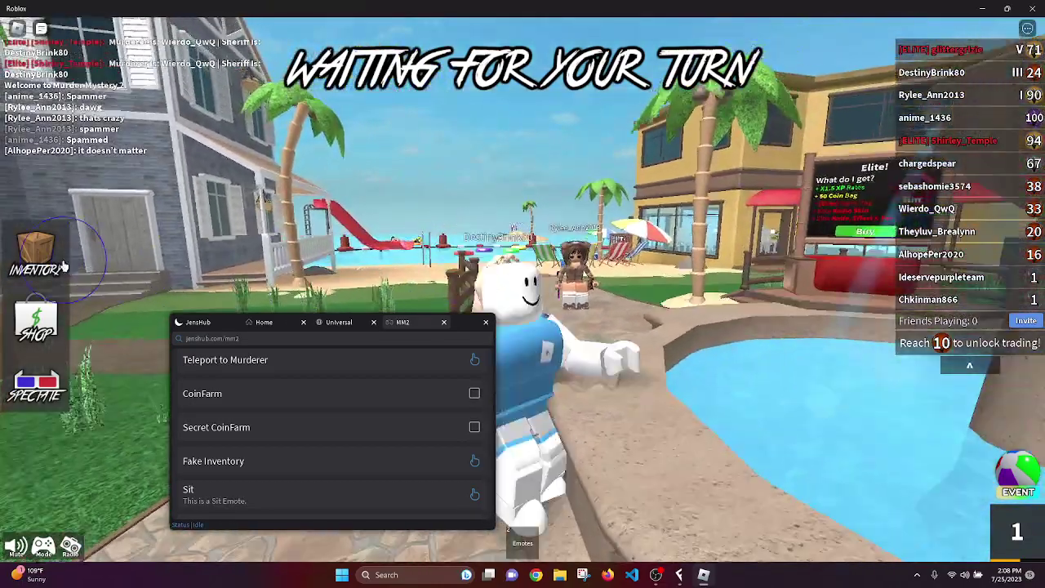
{"action": "left_click", "coordinate": [515, 214]}
{"action": "scroll", "coordinate": [526, 227], "scroll_direction": "down", "scroll_amount": 5}
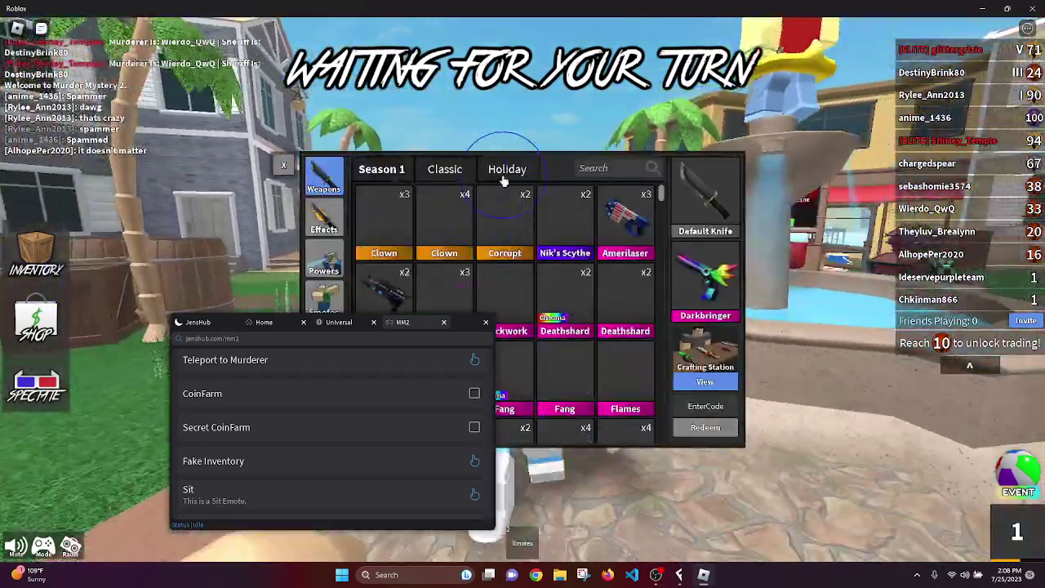
{"action": "scroll", "coordinate": [527, 257], "scroll_direction": "down", "scroll_amount": 3}
{"action": "scroll", "coordinate": [518, 290], "scroll_direction": "down", "scroll_amount": 3}
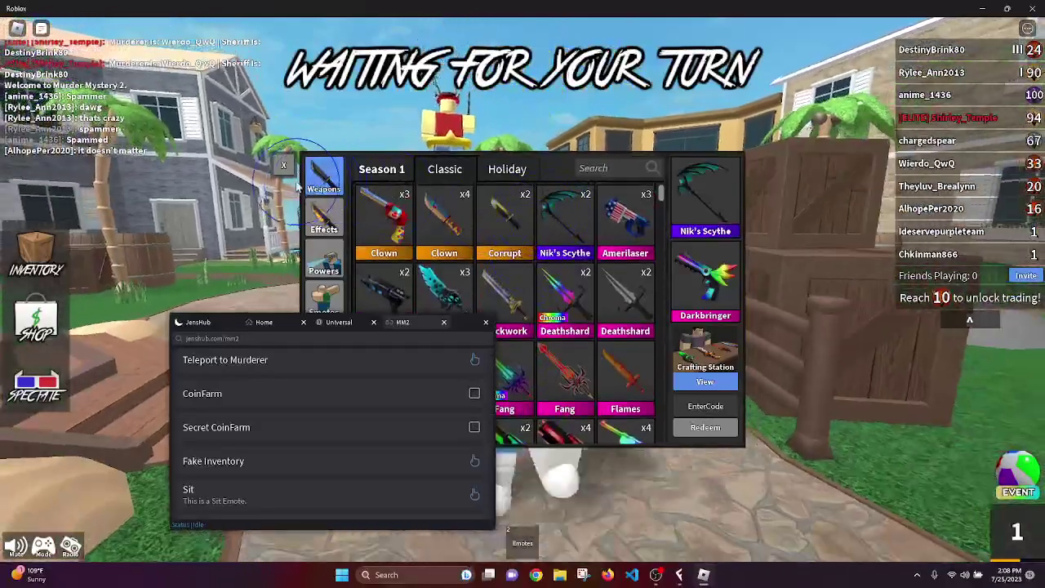
{"action": "left_click", "coordinate": [299, 175]}
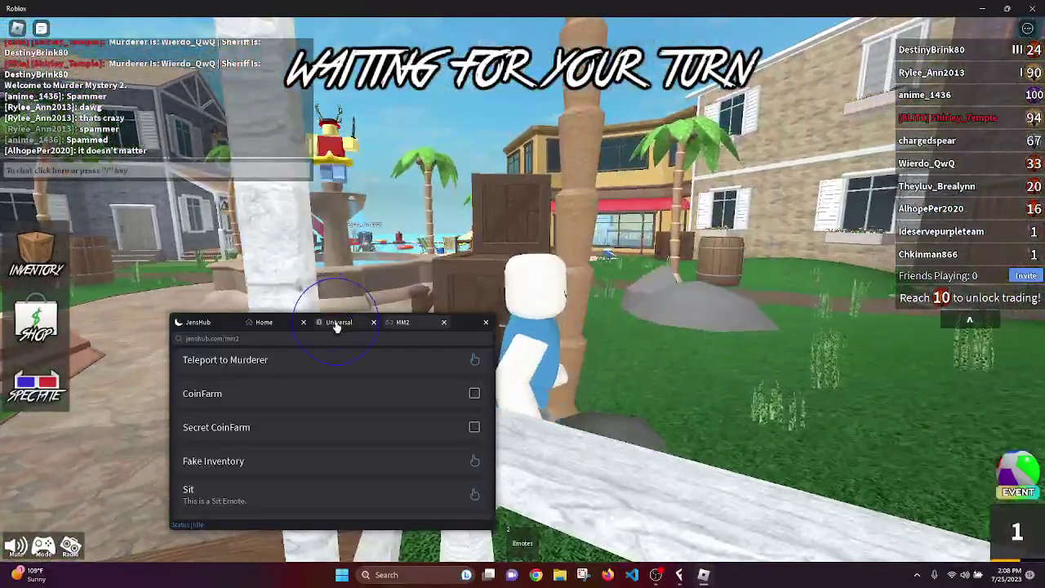
{"action": "left_click", "coordinate": [442, 325]}
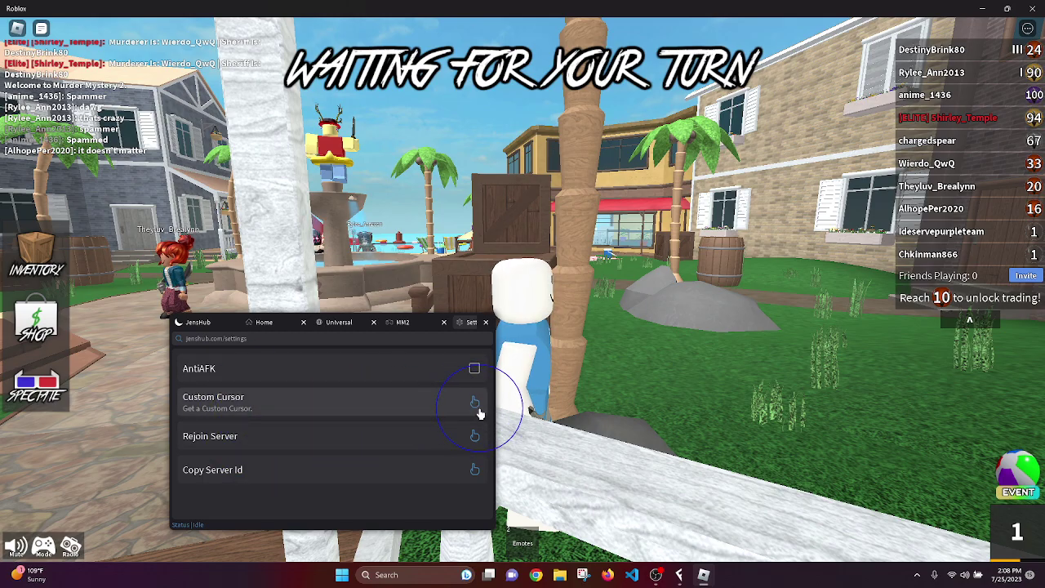
{"action": "key", "text": "a"}
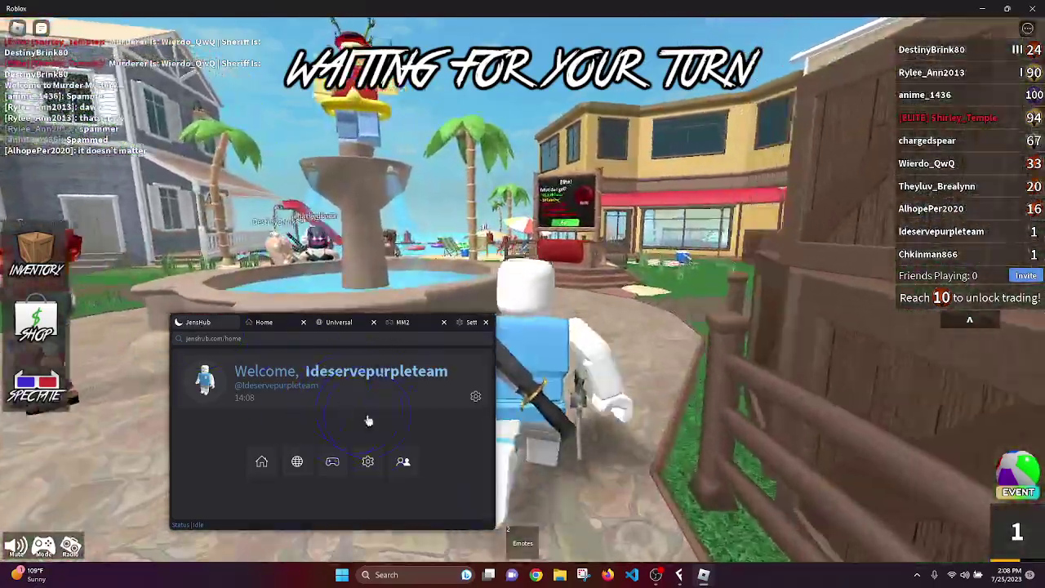
{"action": "left_click", "coordinate": [406, 461]}
{"action": "key", "text": "w"}
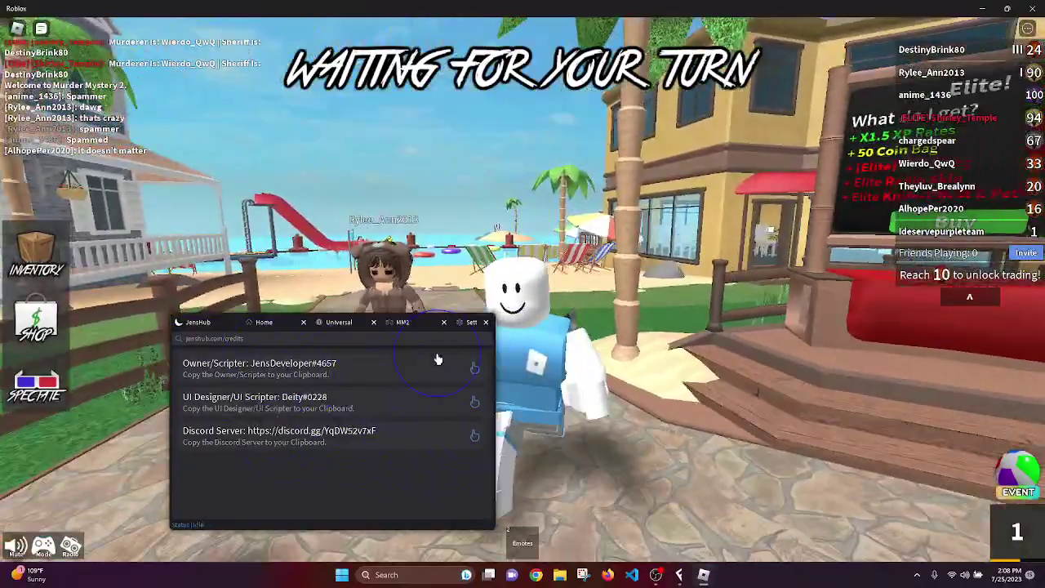
{"action": "left_click", "coordinate": [459, 325]}
{"action": "key", "text": "a"}
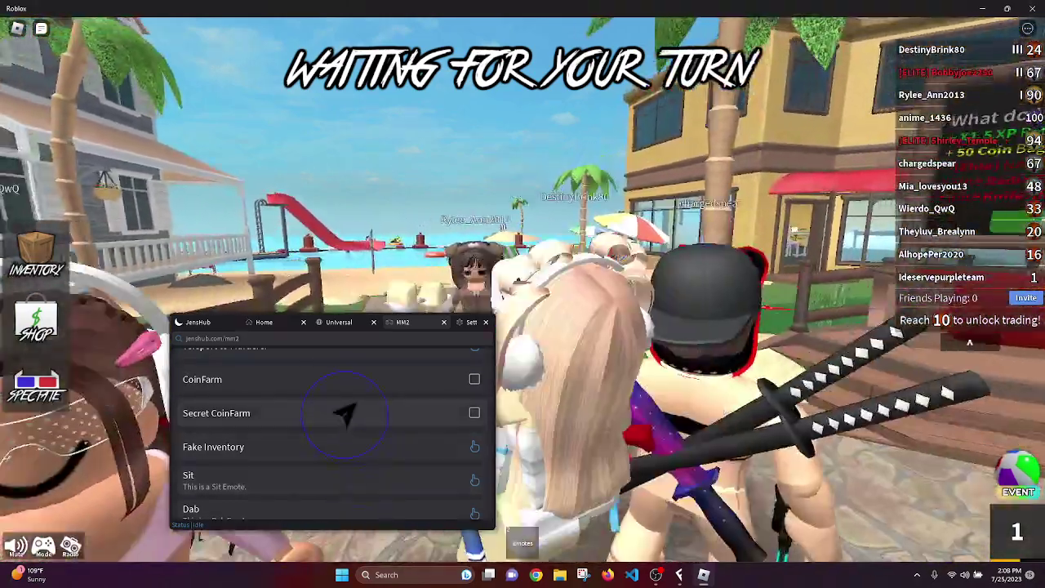
Teleport the avatar to the voting room and drag the JensHub menu lower left.
{"action": "scroll", "coordinate": [344, 424], "scroll_direction": "up", "scroll_amount": 3}
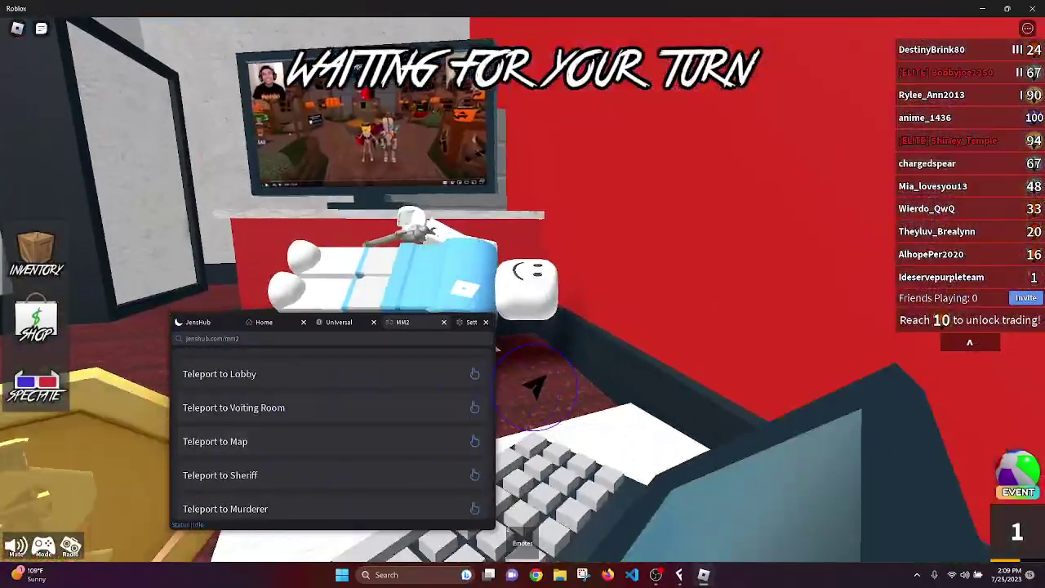
{"action": "left_click", "coordinate": [366, 401]}
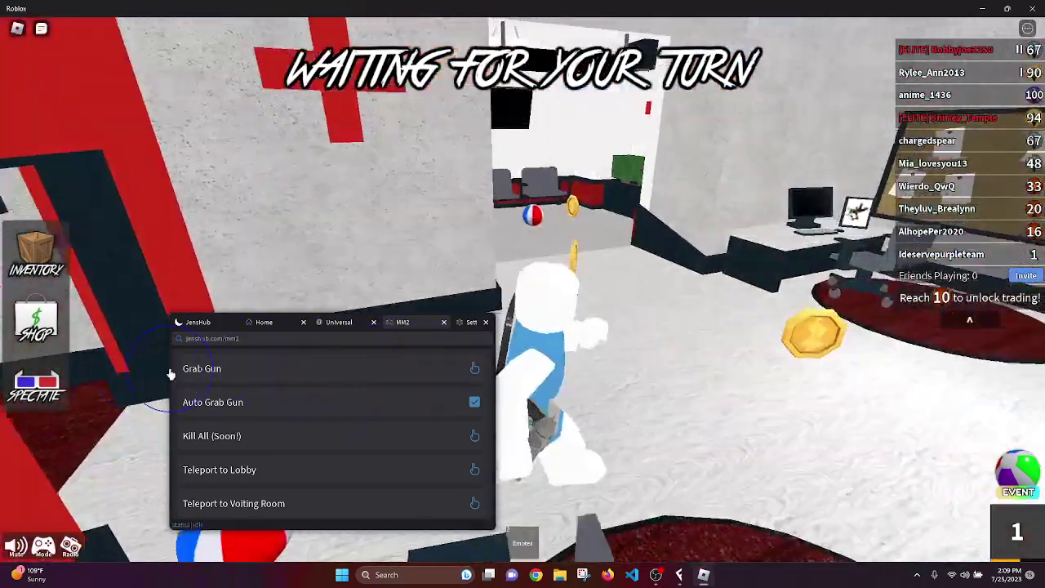
{"action": "left_click_drag", "start_coordinate": [171, 373], "coordinate": [75, 441]}
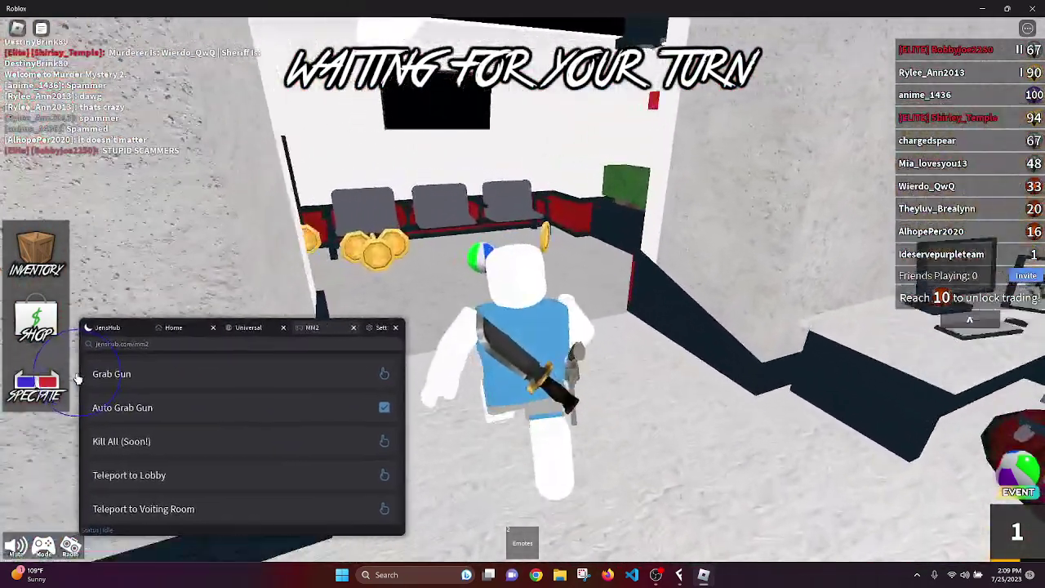
{"action": "left_click_drag", "start_coordinate": [202, 410], "coordinate": [196, 349]}
Look around the voting room, teleport back to the lobby, and enable Custom Cursor in Settings.
{"action": "right_click", "coordinate": [454, 237]}
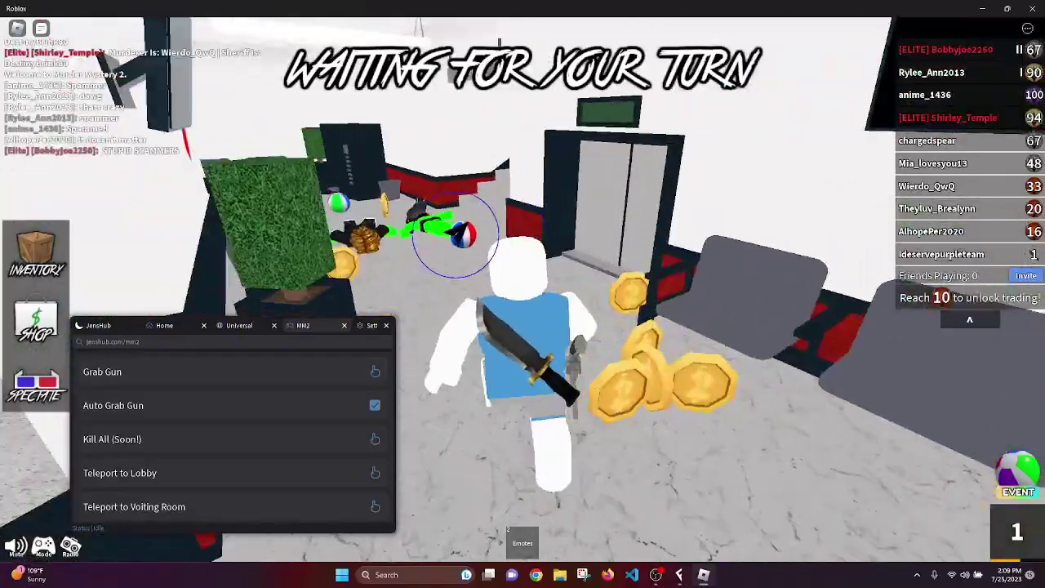
{"action": "key", "text": "w"}
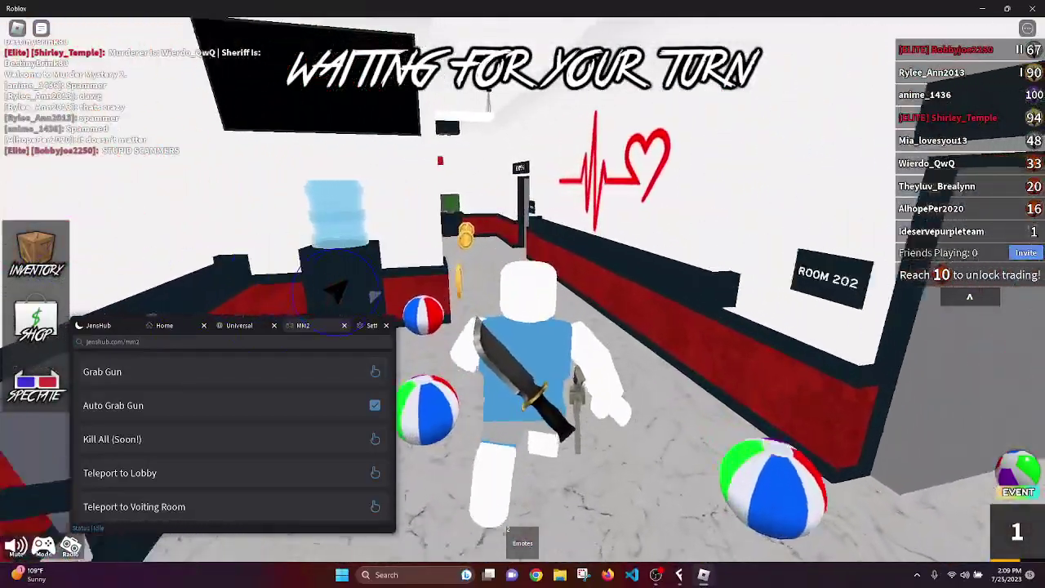
{"action": "right_click", "coordinate": [335, 290]}
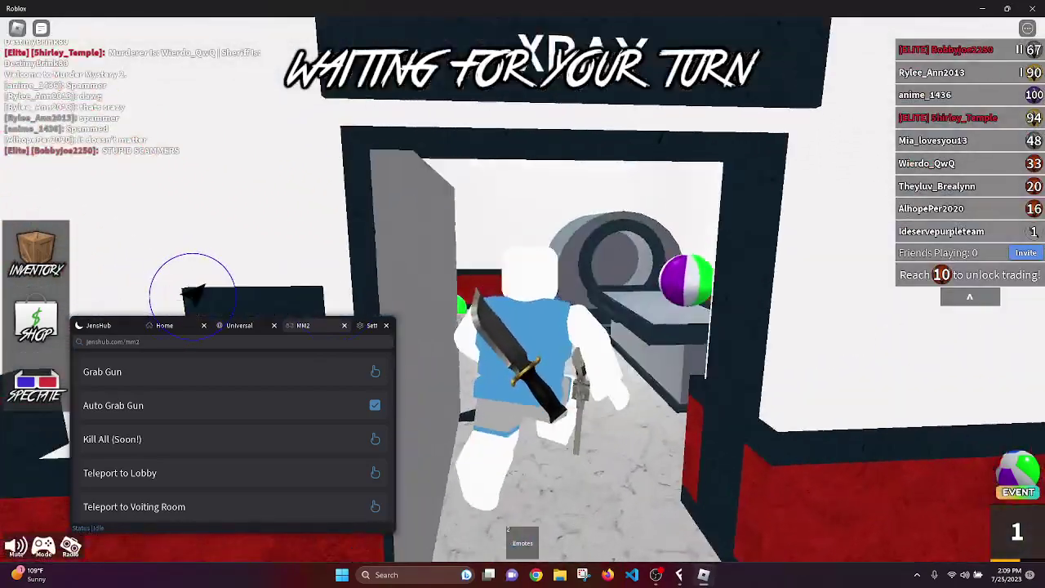
{"action": "left_click", "coordinate": [186, 485]}
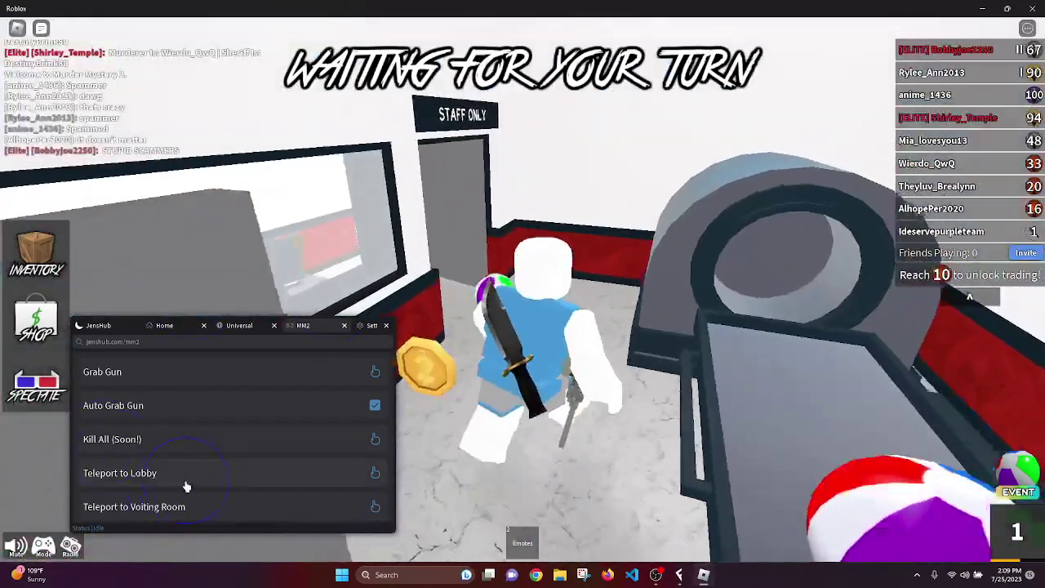
{"action": "left_click", "coordinate": [375, 346]}
{"action": "left_click", "coordinate": [280, 405]}
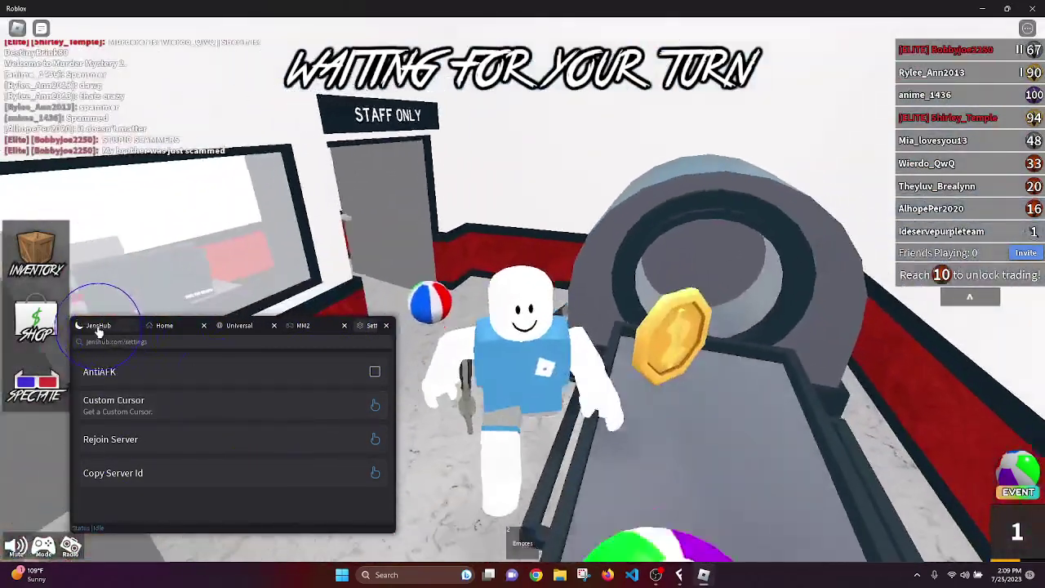
Return JensHub to its Home page, shift the menu lower left, and walk into the waiting room.
{"action": "left_click", "coordinate": [180, 326]}
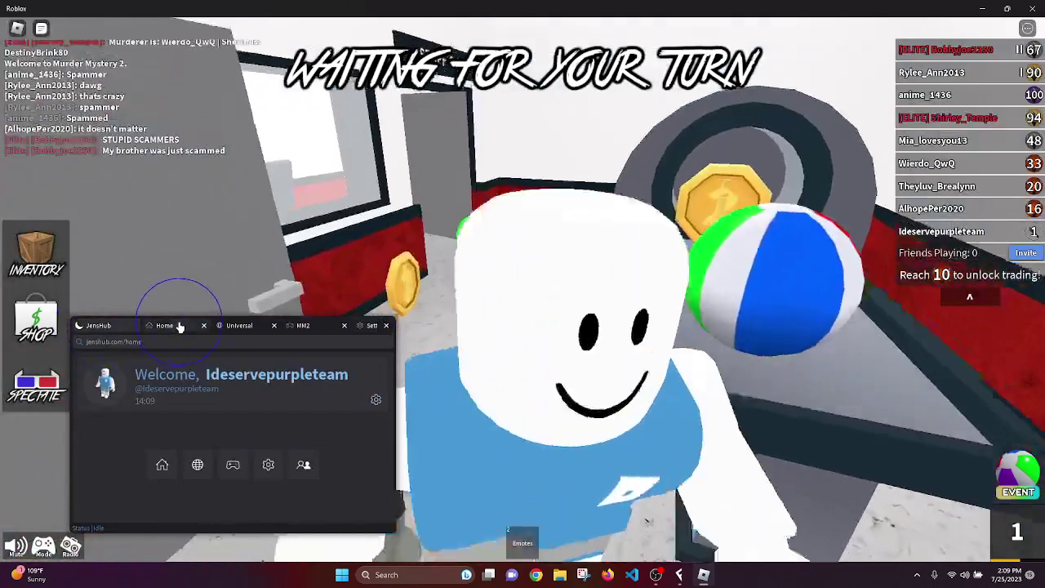
{"action": "left_click_drag", "start_coordinate": [179, 326], "coordinate": [158, 346]}
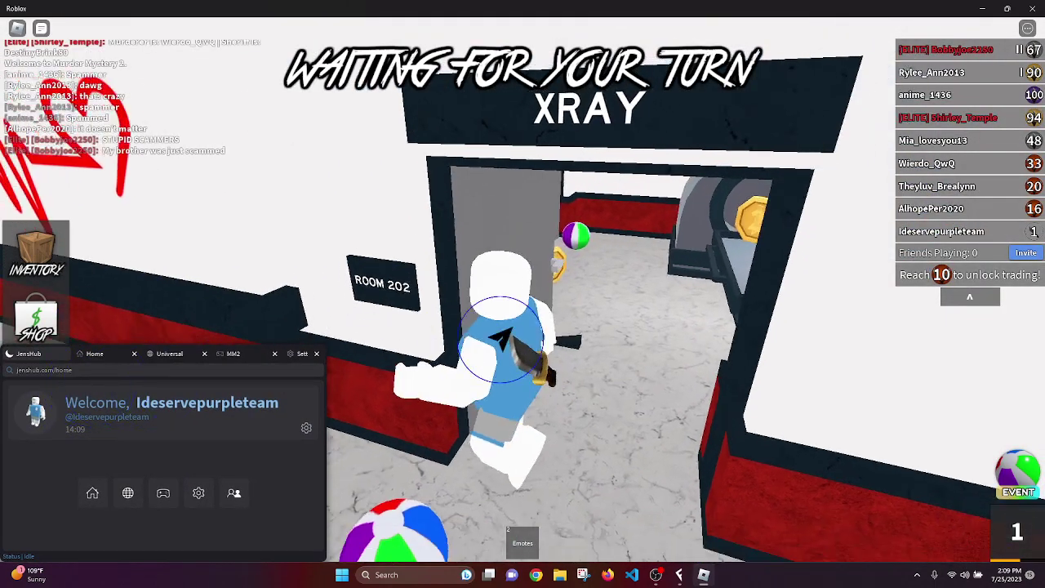
{"action": "key", "text": "d"}
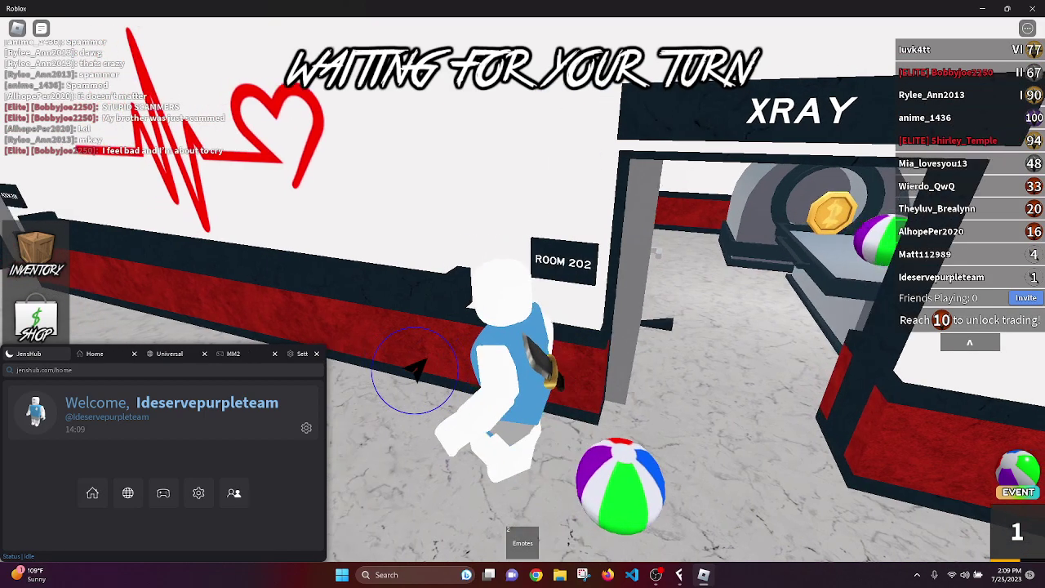
{"action": "key", "text": "d"}
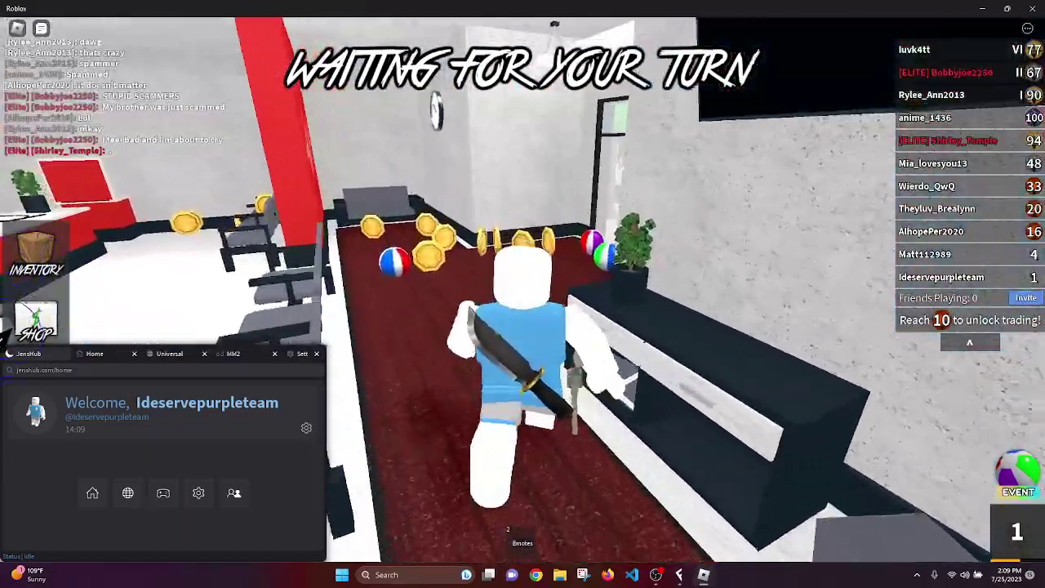
{"action": "key", "text": "w"}
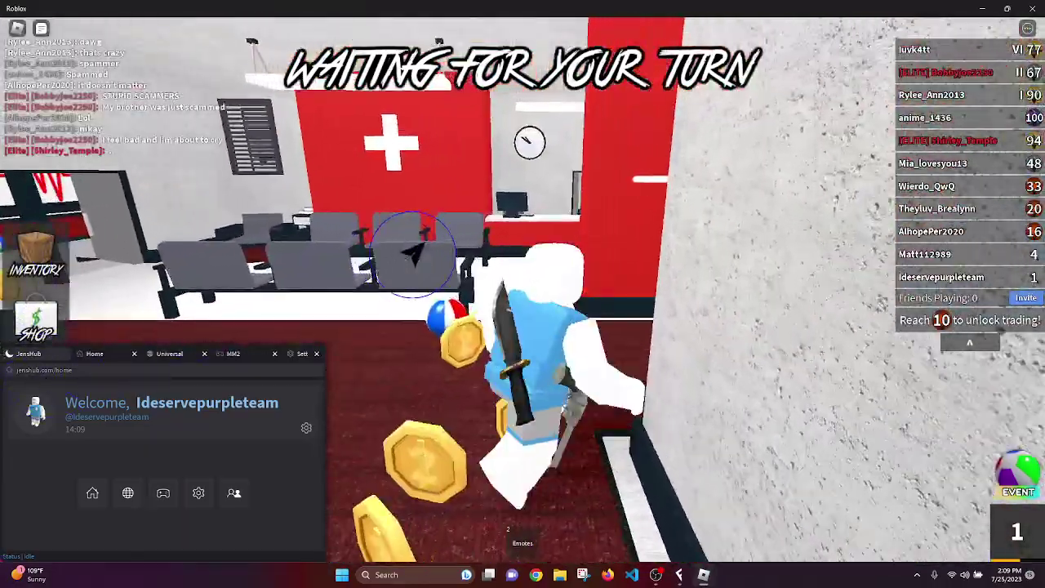
Nudge WalkSpeed up on the Universal page, run up the 2nd Floor stairs, then exit fullscreen.
{"action": "key", "text": "w"}
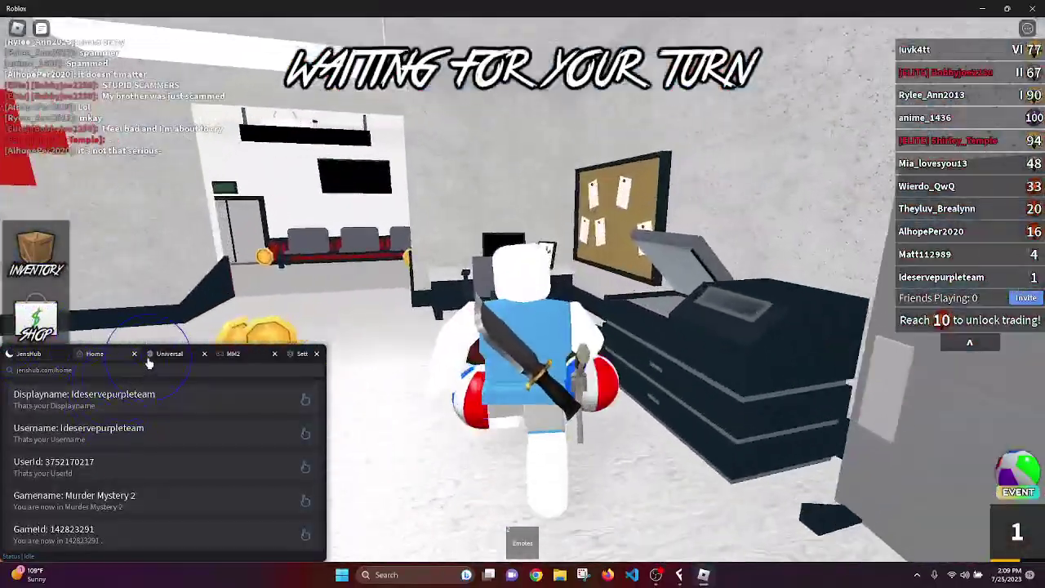
{"action": "left_click", "coordinate": [169, 354]}
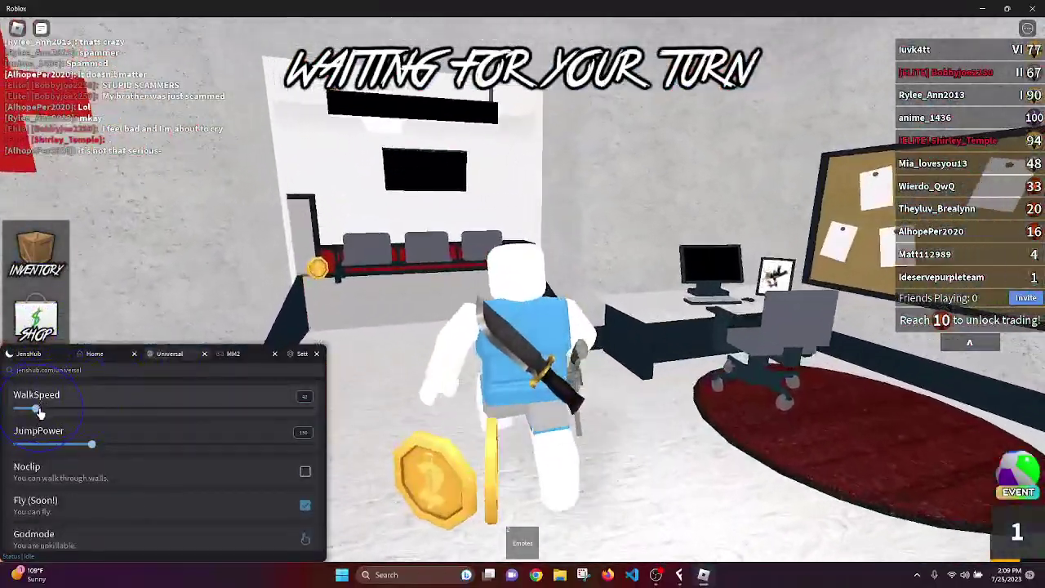
{"action": "left_click_drag", "start_coordinate": [39, 412], "coordinate": [49, 408]}
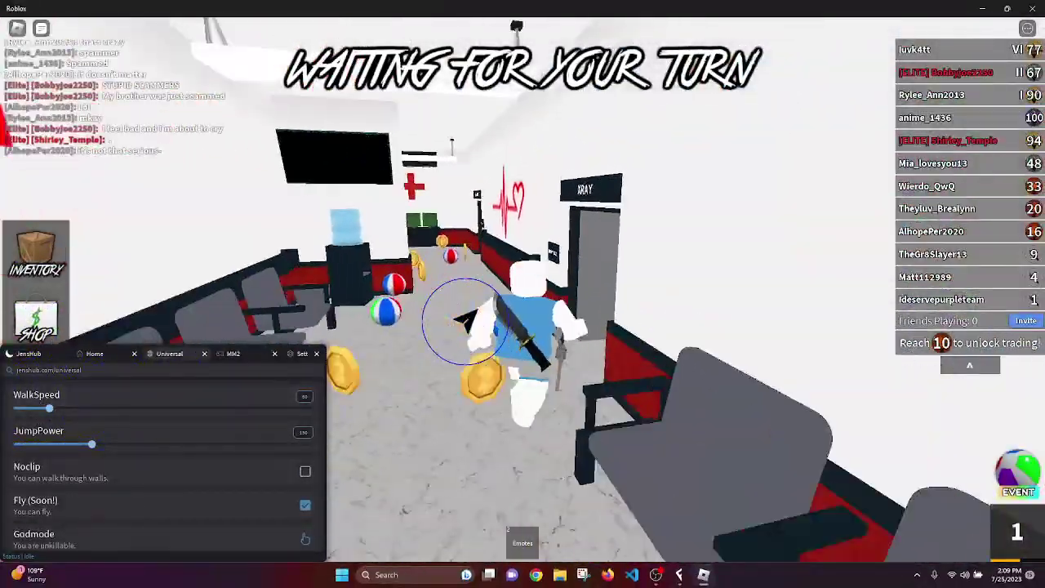
{"action": "key", "text": "w"}
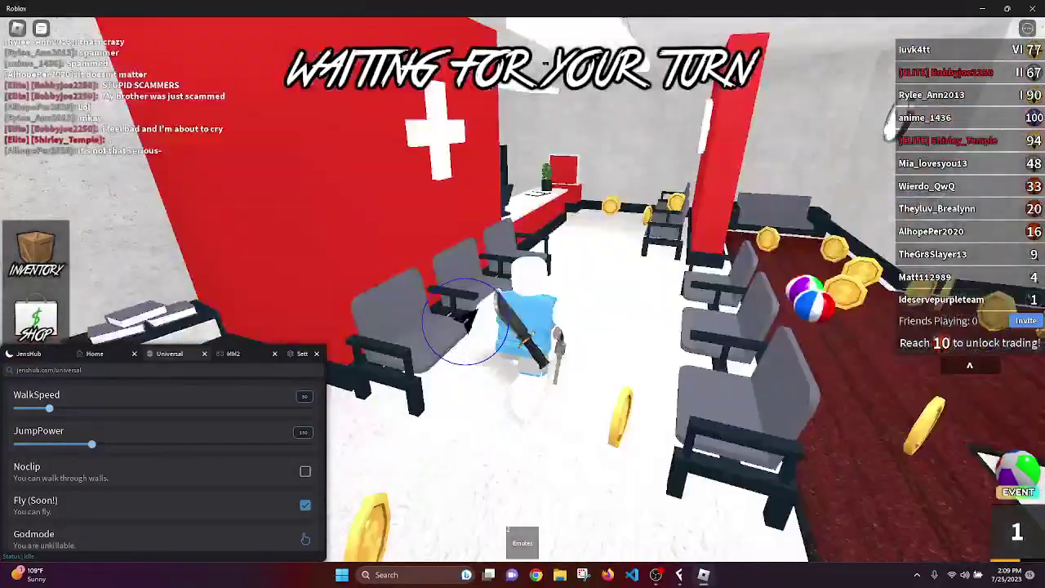
{"action": "key", "text": "w"}
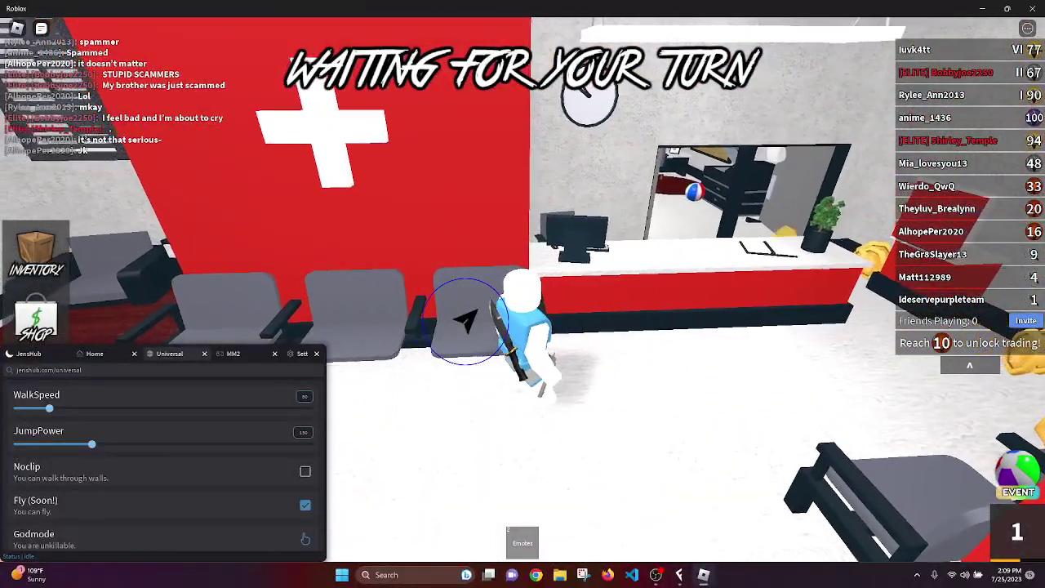
{"action": "key", "text": "w"}
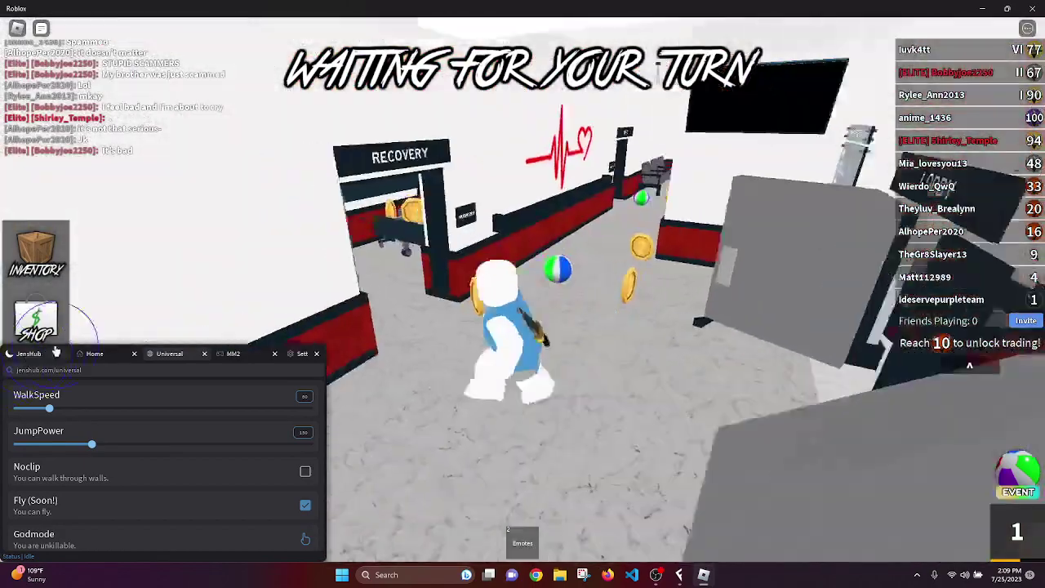
{"action": "key", "text": "w"}
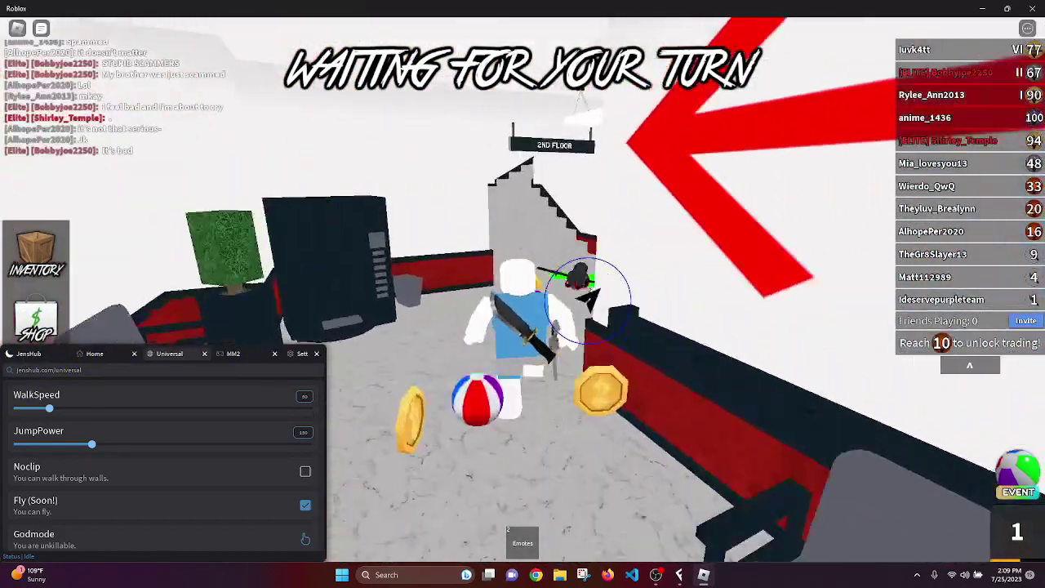
{"action": "key", "text": "w"}
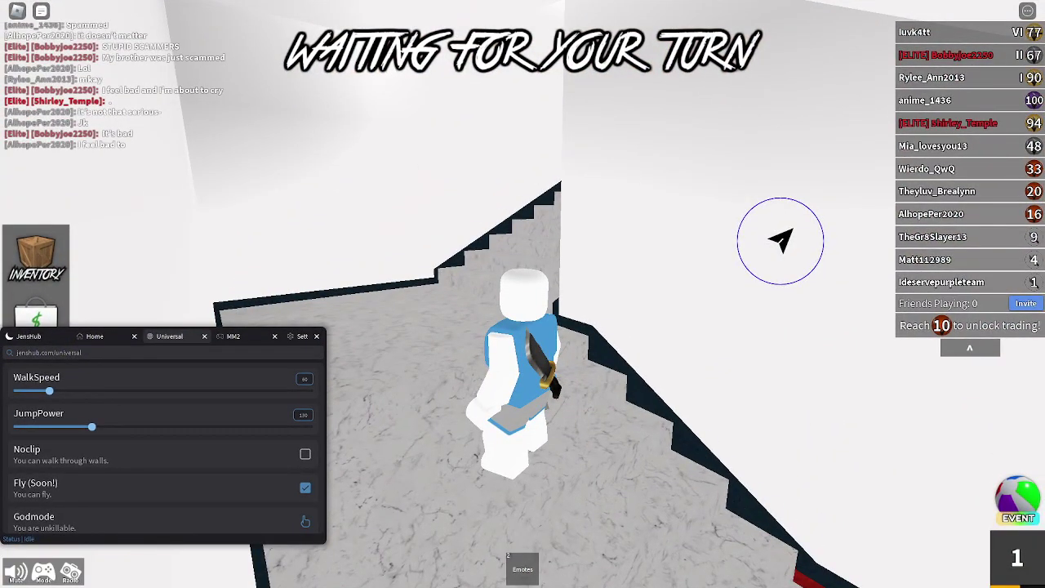
{"action": "key", "text": "F11"}
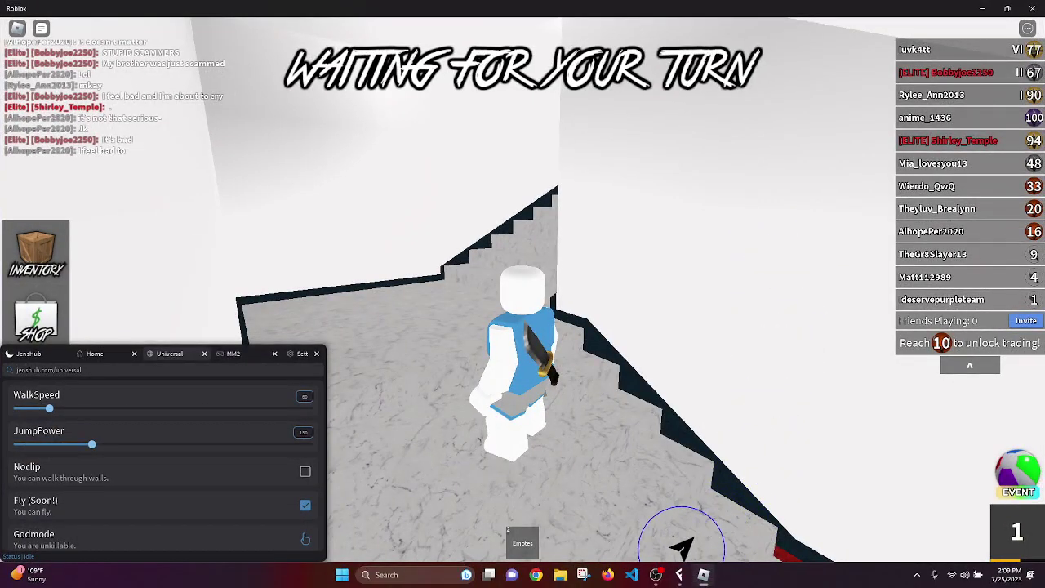